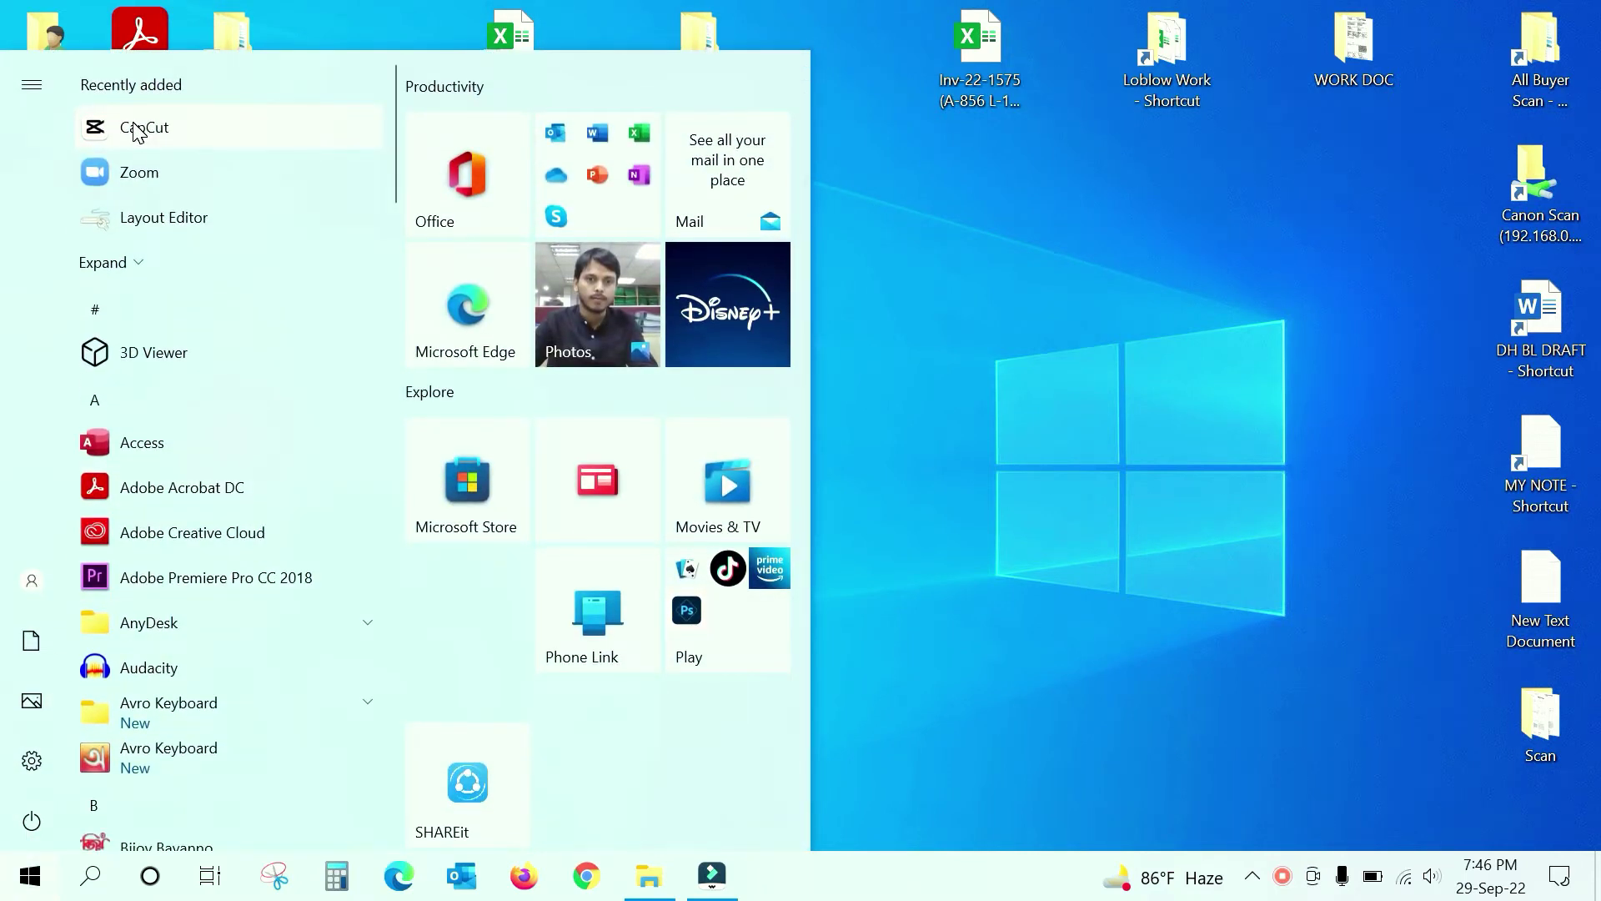
- Launch CapCut and create a new project
{"action": "left_click", "coordinate": [139, 132]}
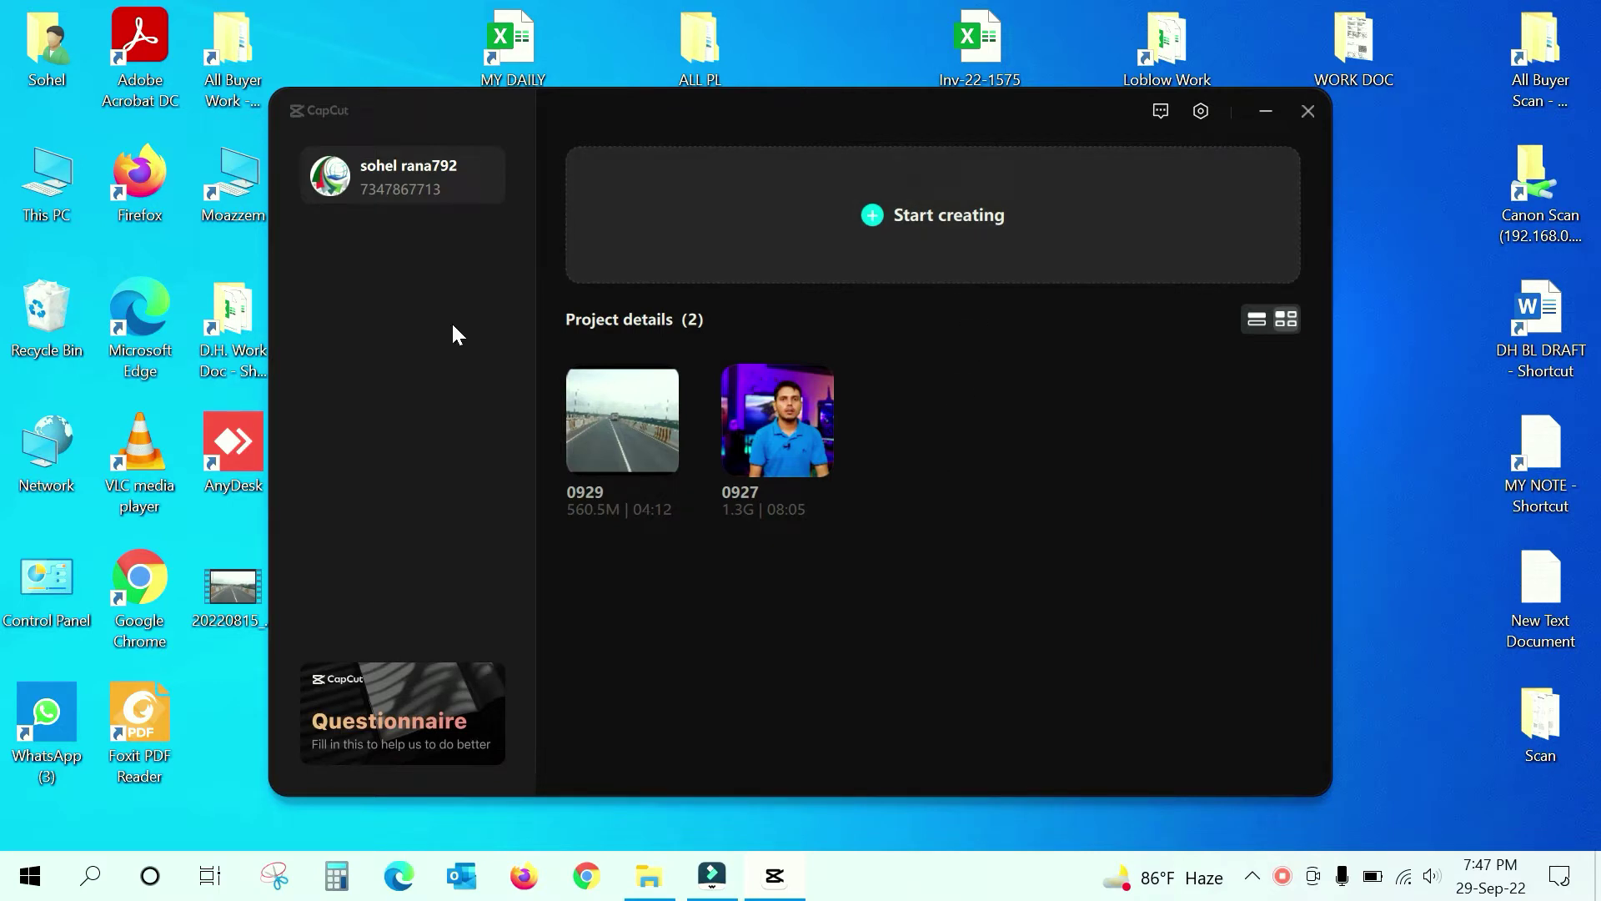
{"action": "left_click", "coordinate": [912, 213]}
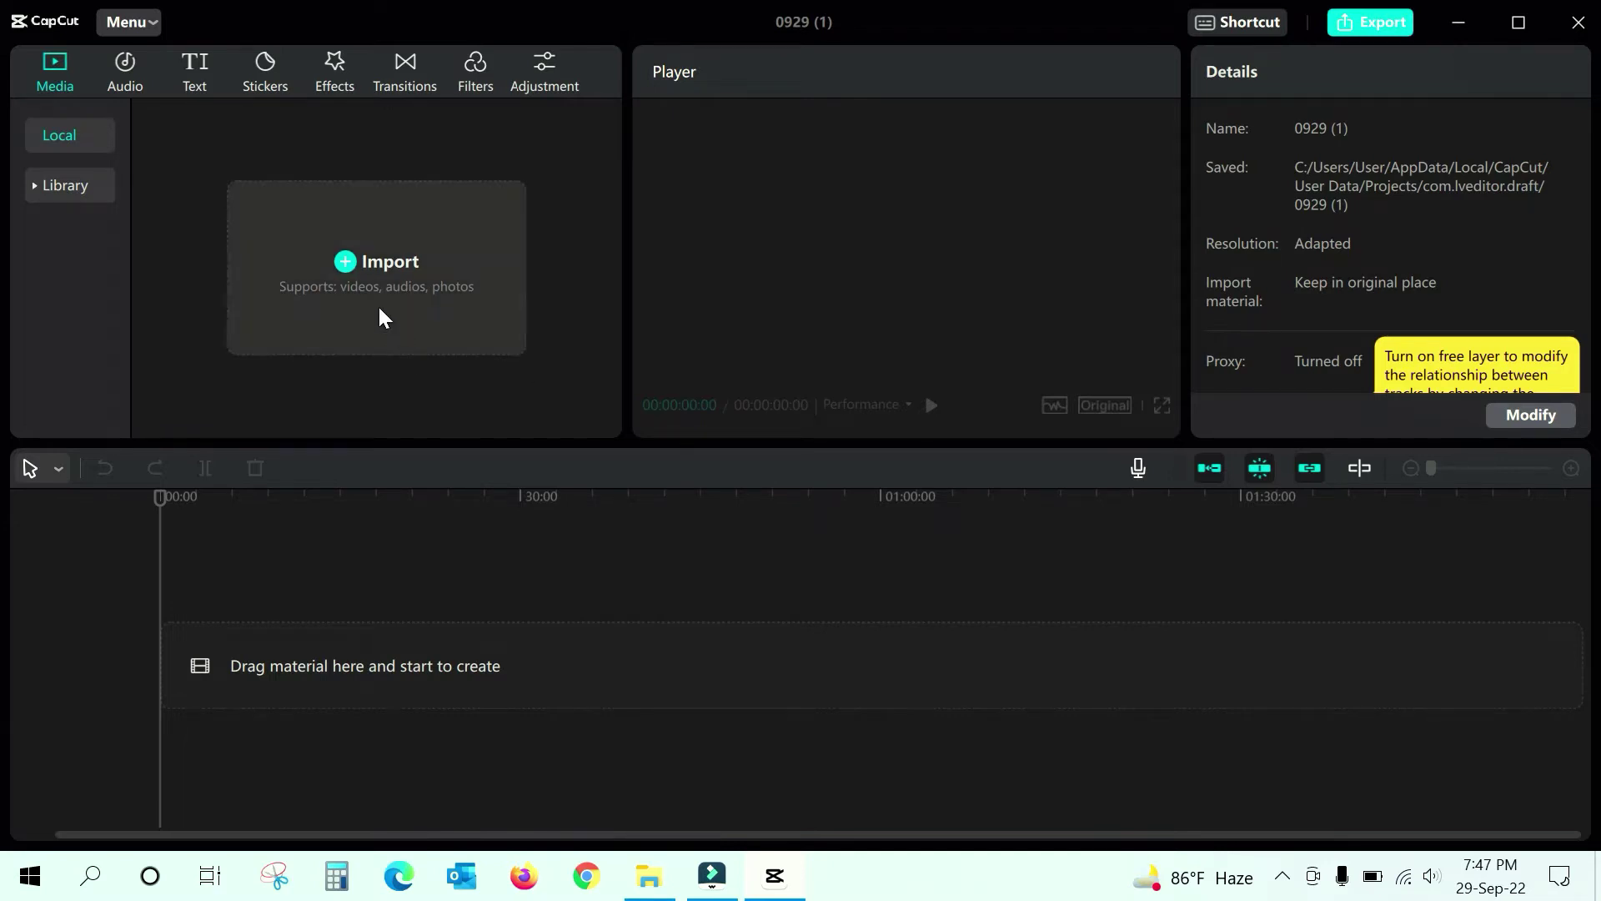
- Import the video file 20220815_120651.mp4 from the desktop into the project's media
{"action": "left_click", "coordinate": [352, 264]}
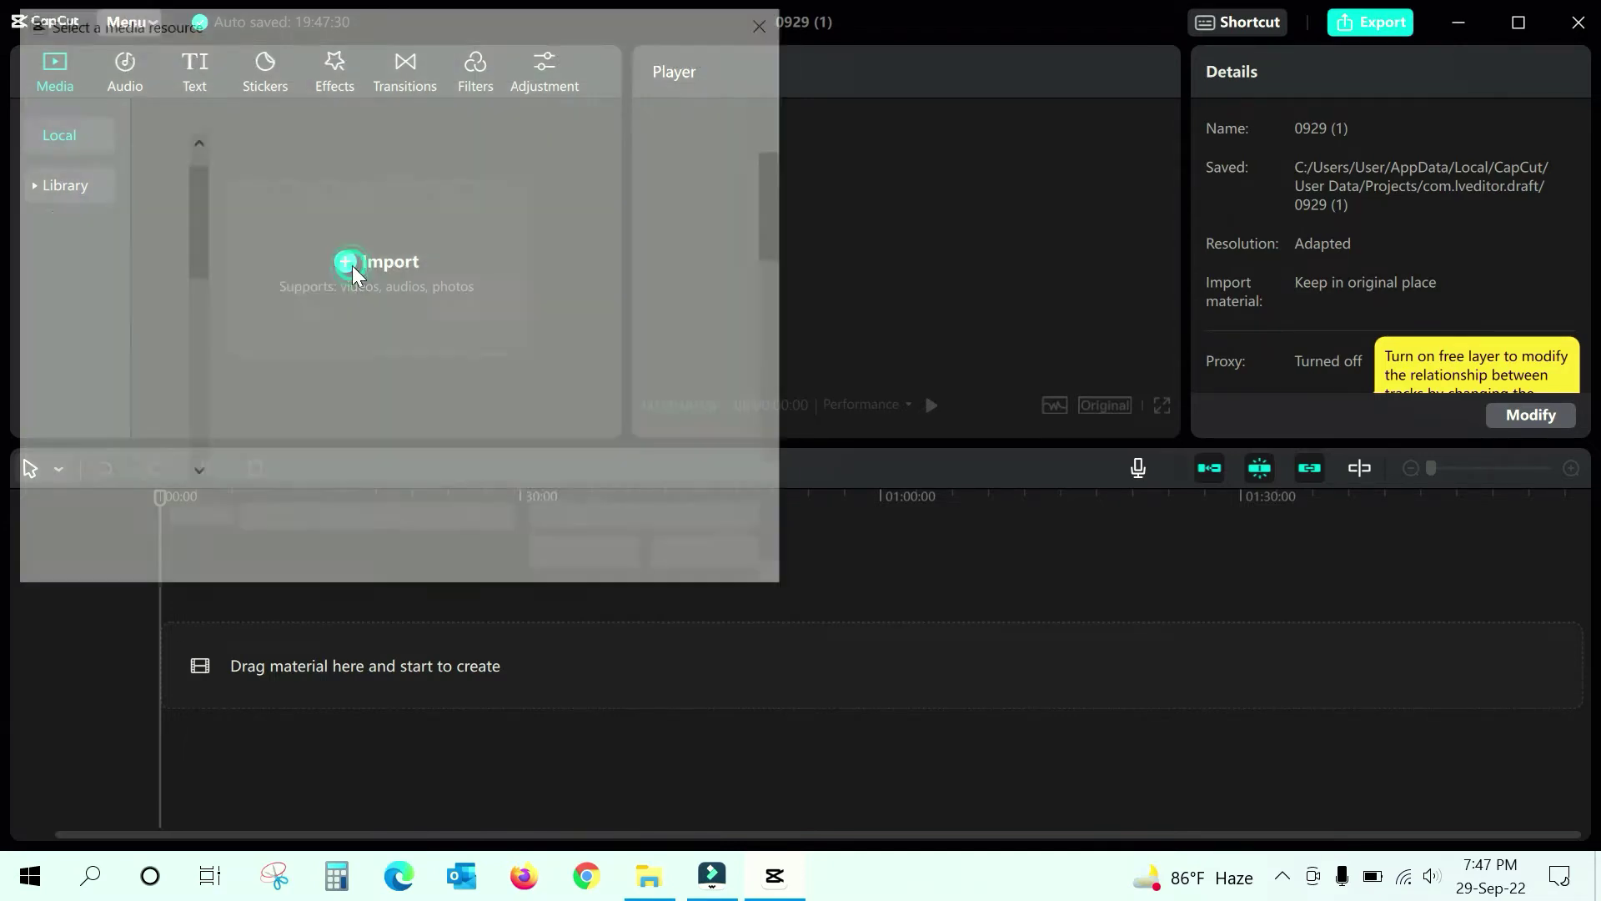
{"action": "left_click", "coordinate": [771, 19]}
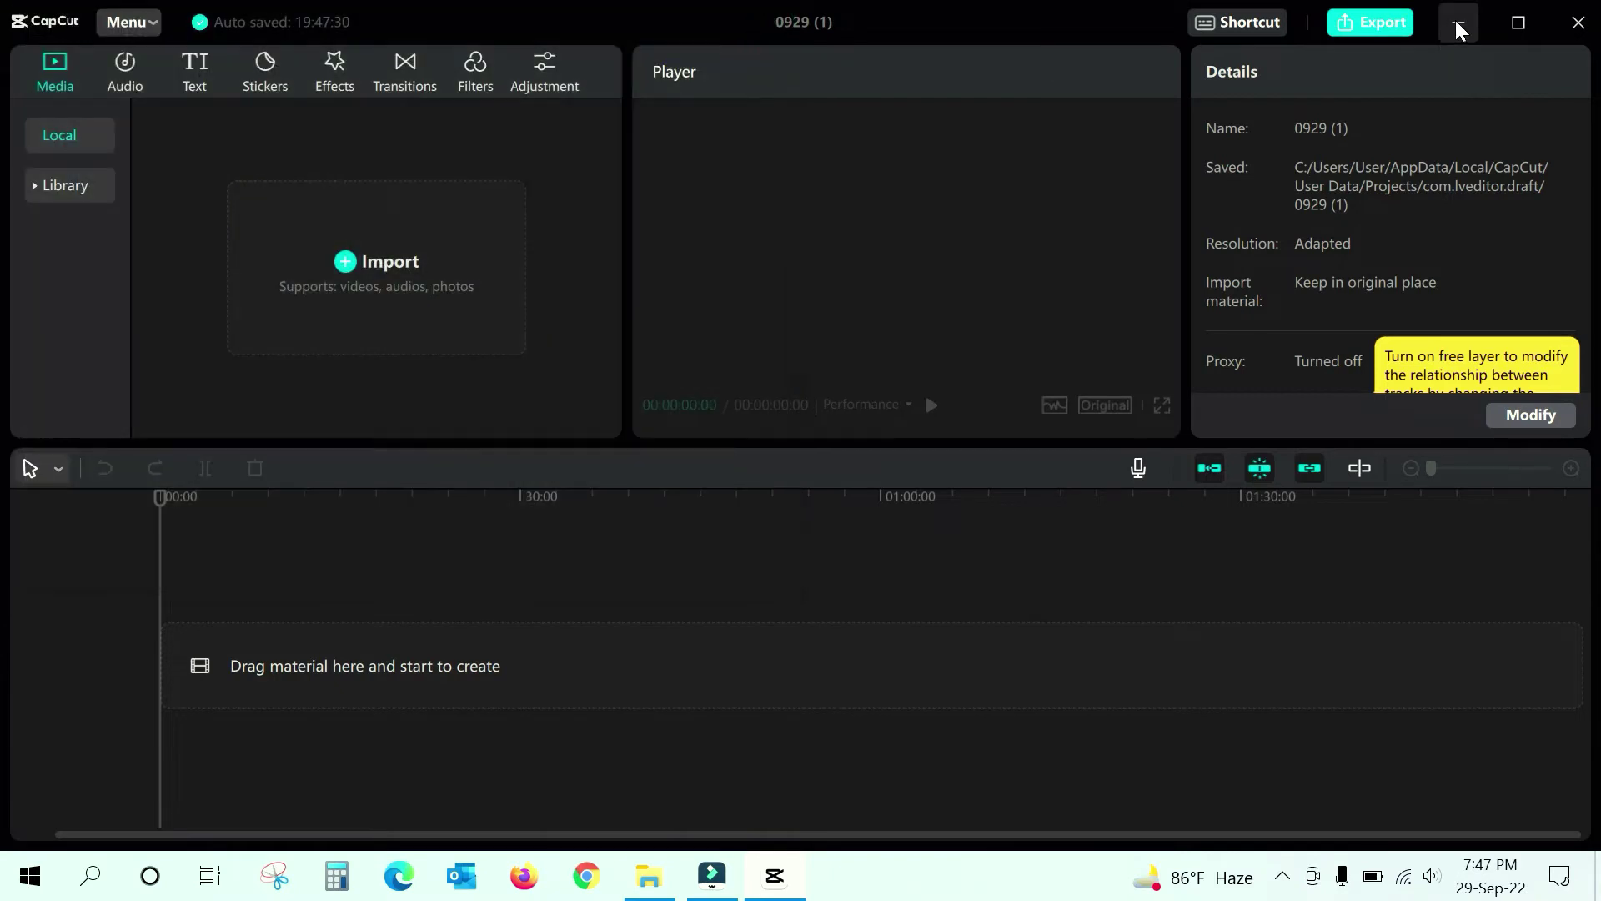
{"action": "left_click", "coordinate": [1459, 21]}
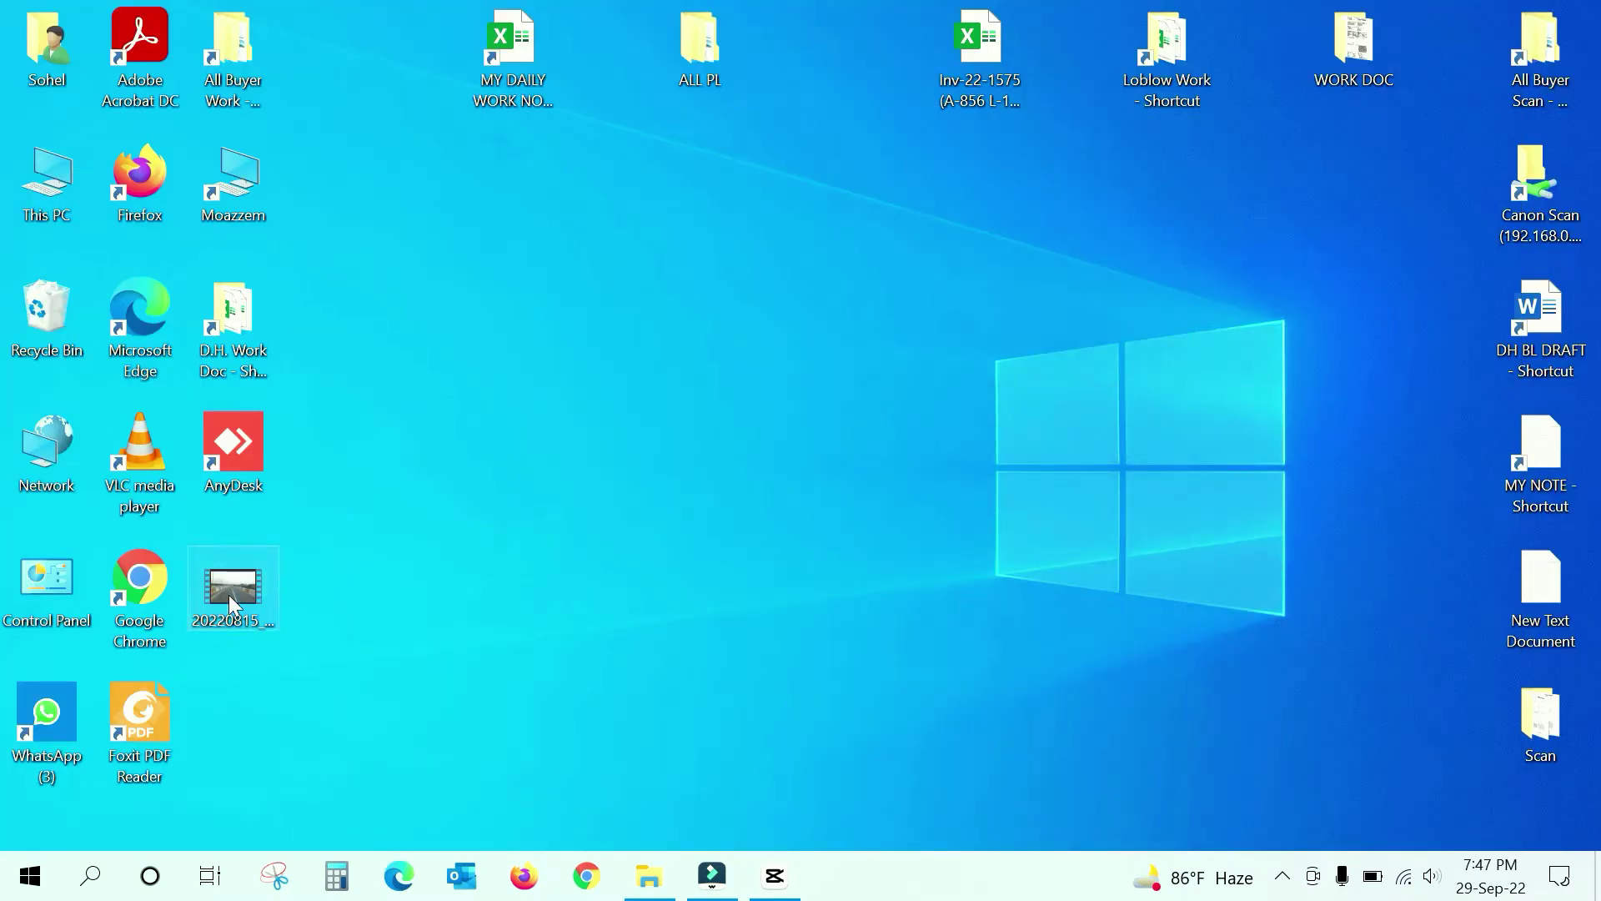
{"action": "left_click_drag", "start_coordinate": [232, 589], "coordinate": [418, 316]}
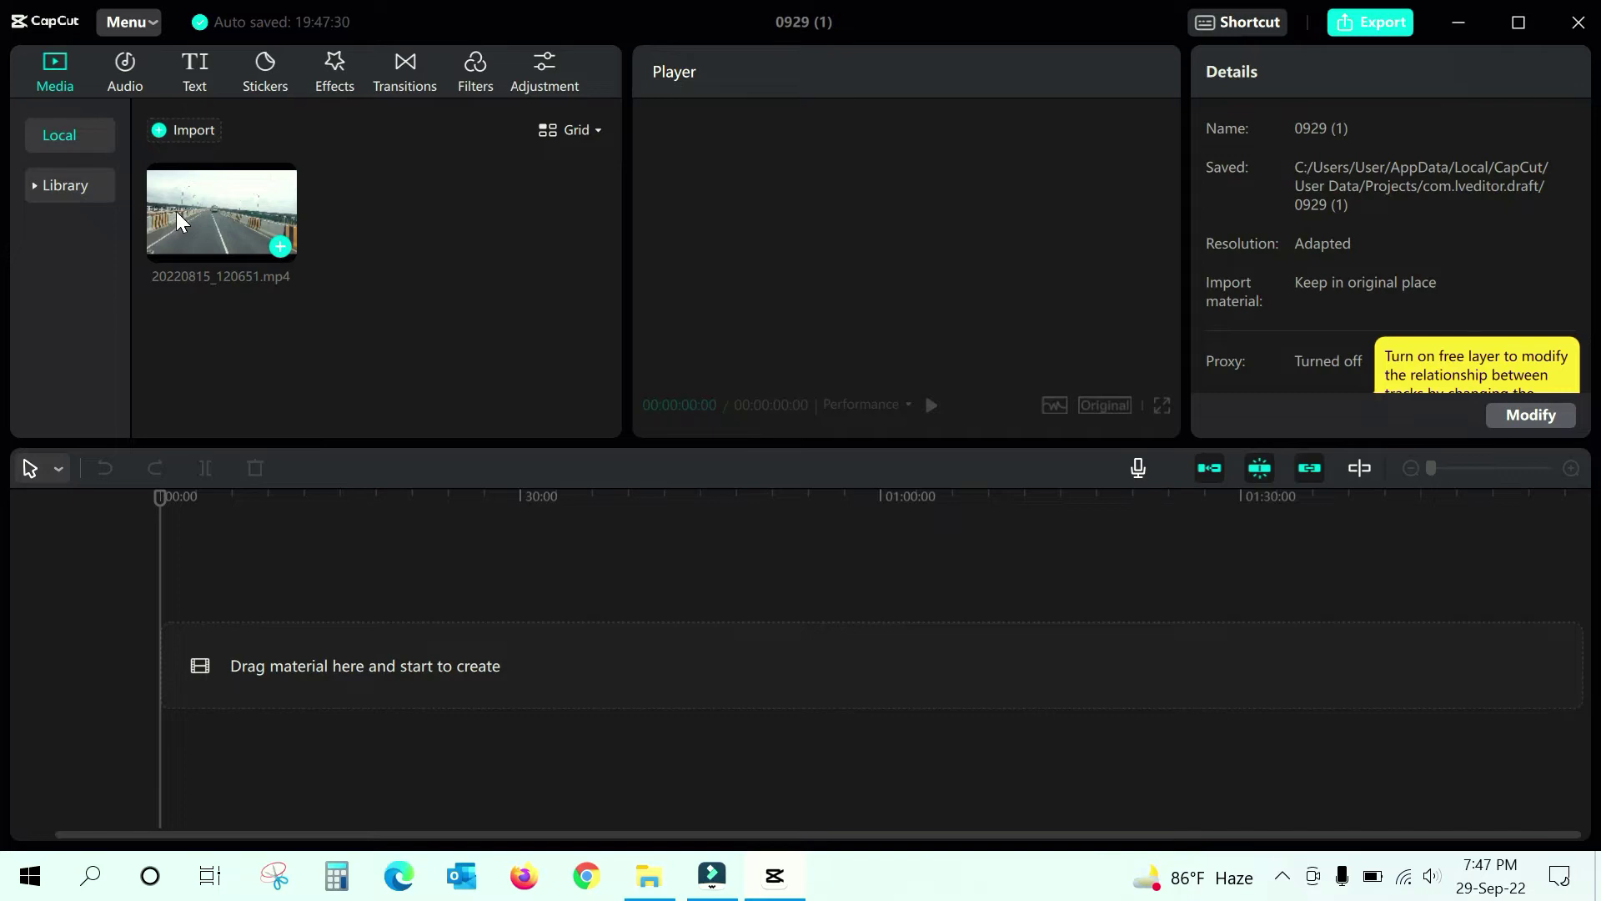
- Add the clip 20220815_120651.mp4 to the timeline and play its first few seconds in the preview
{"action": "left_click_drag", "start_coordinate": [200, 213], "coordinate": [253, 411]}
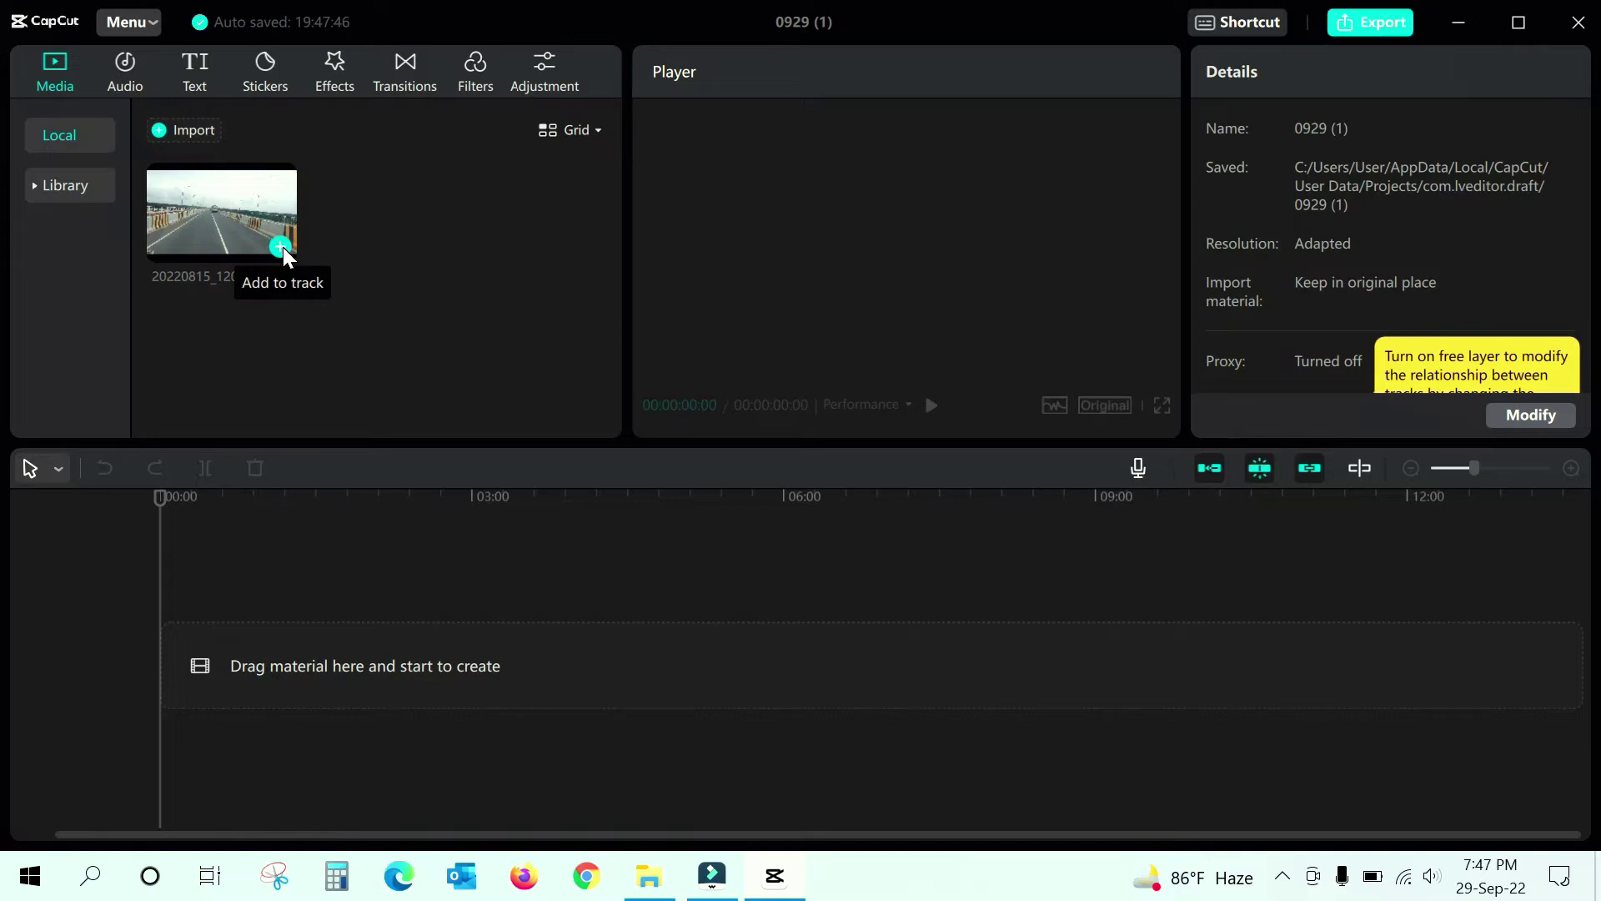
{"action": "left_click", "coordinate": [281, 246]}
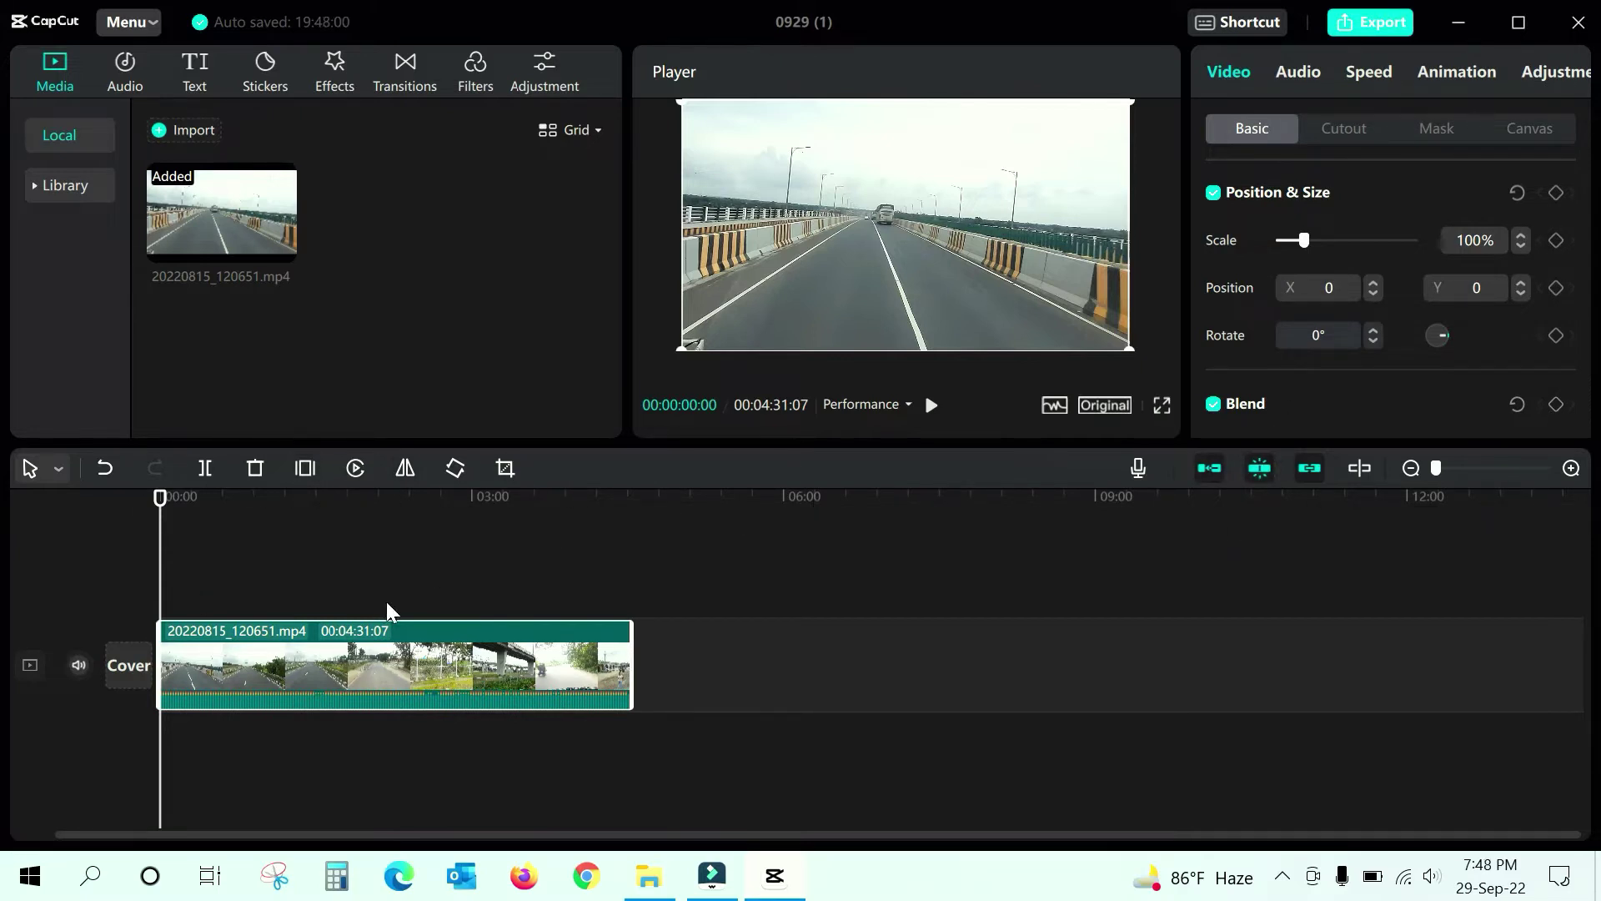
{"action": "left_click", "coordinate": [931, 405]}
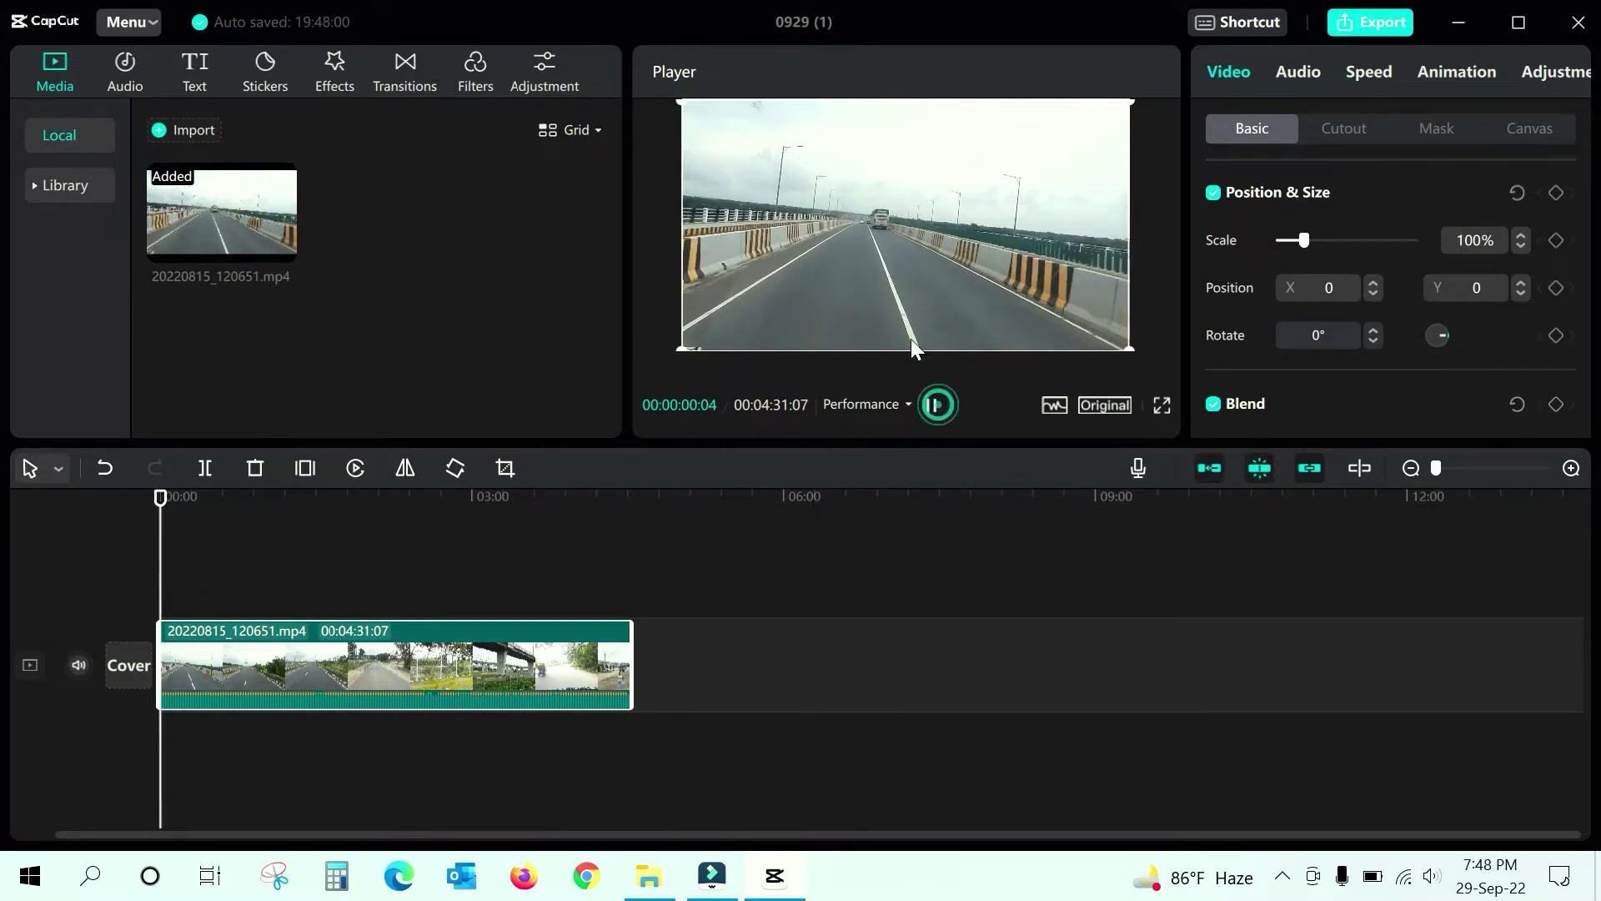
{"action": "left_click", "coordinate": [932, 404]}
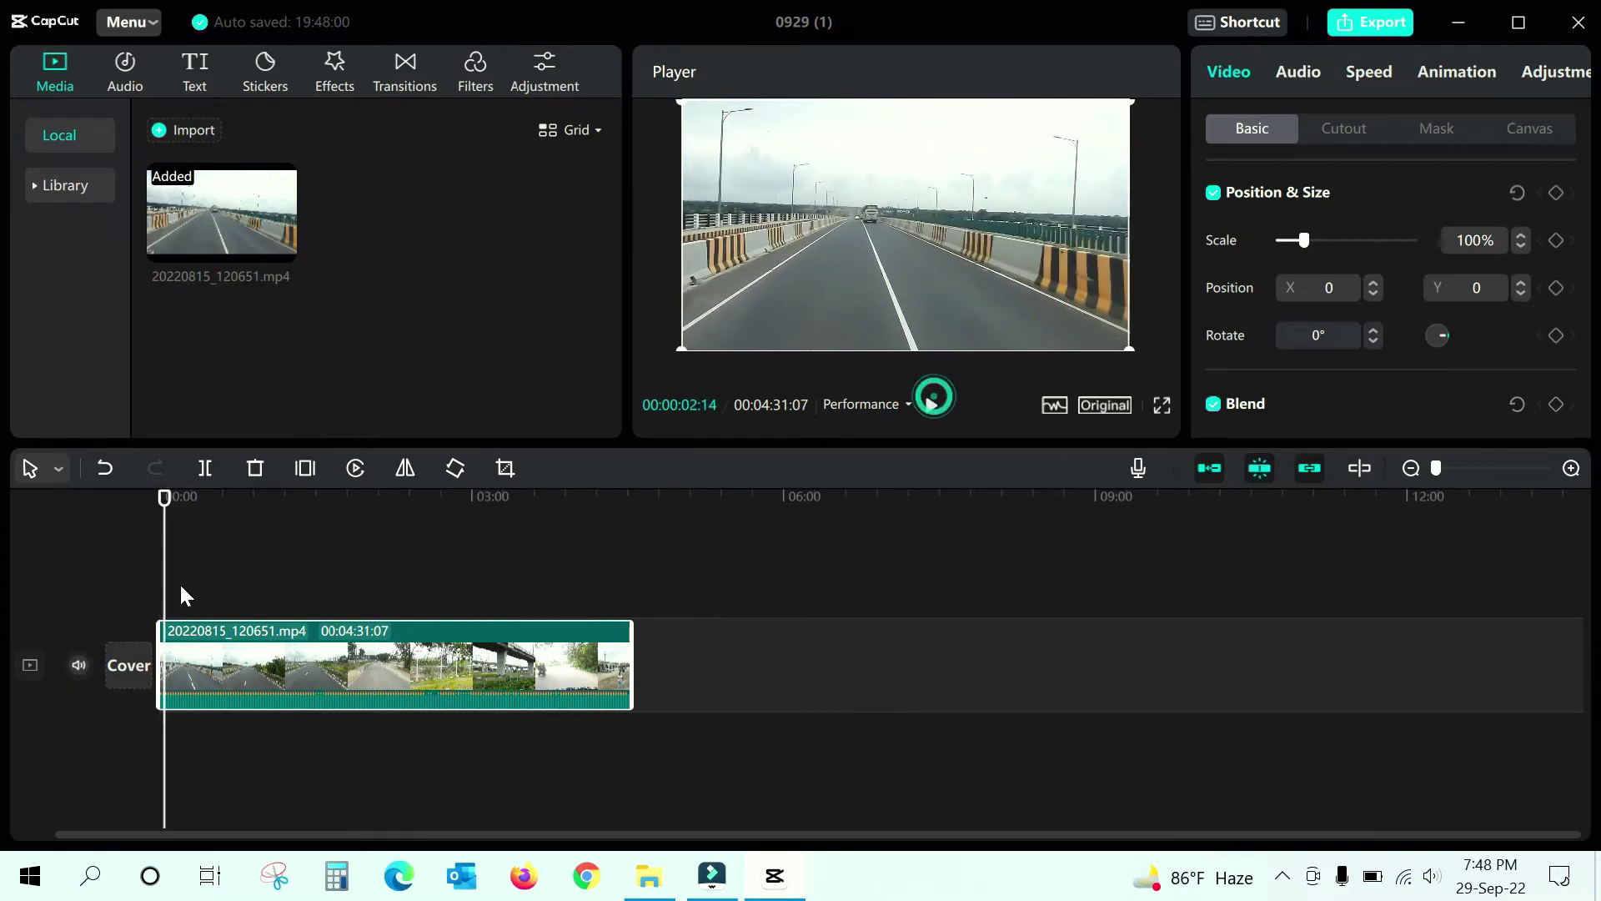
- Split the clip on the timeline at 00:00:17:24
{"action": "left_click", "coordinate": [55, 467]}
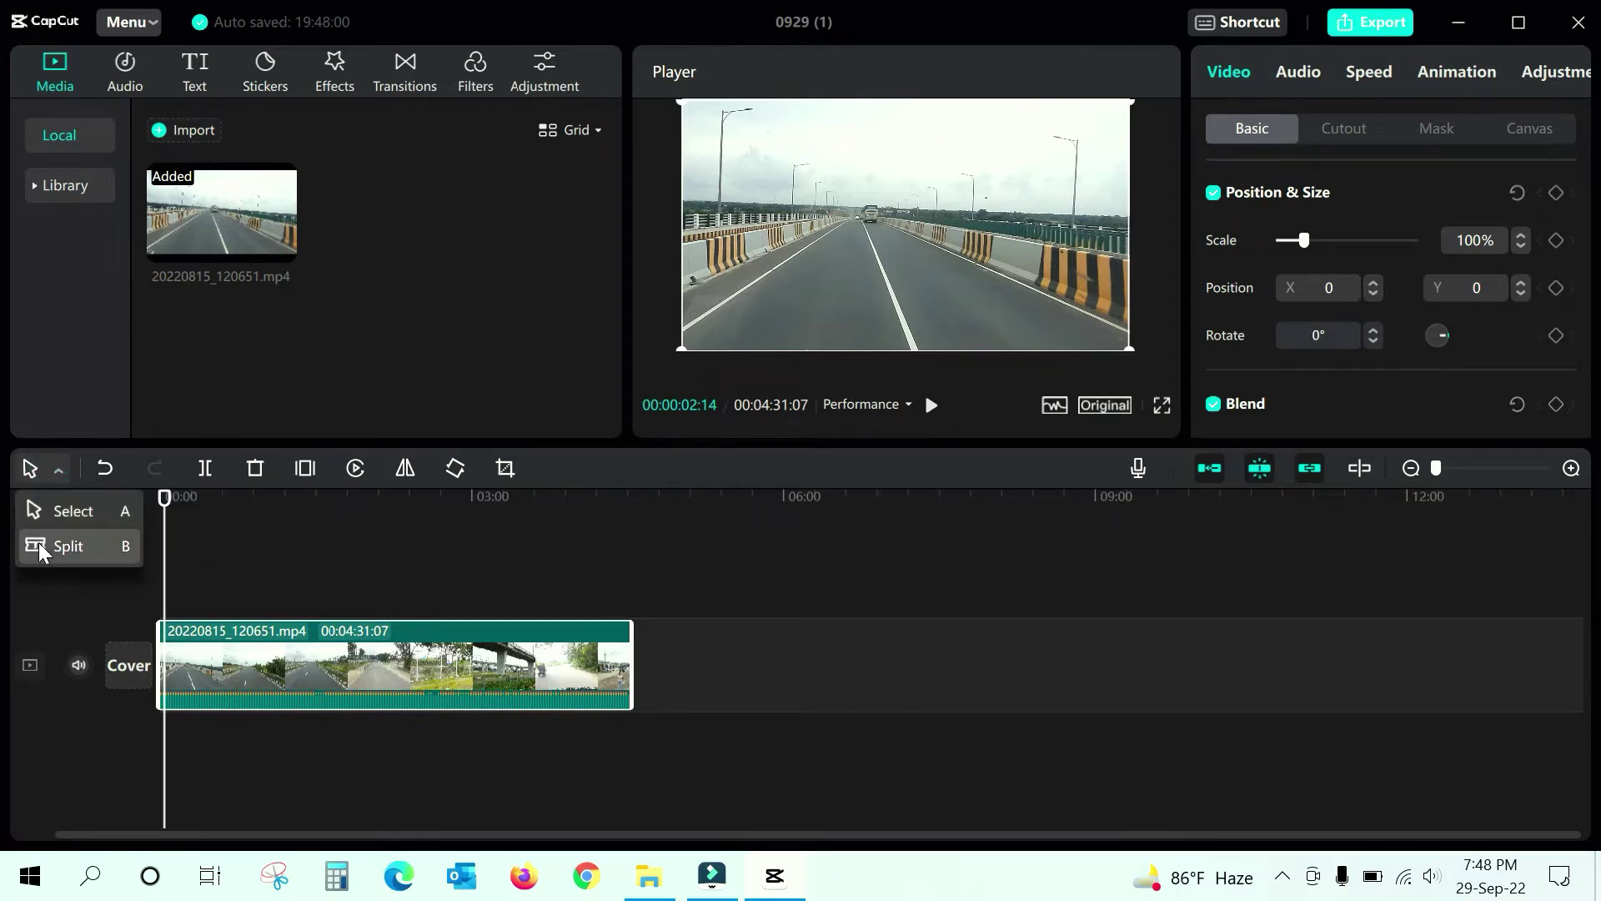
{"action": "left_click", "coordinate": [55, 469]}
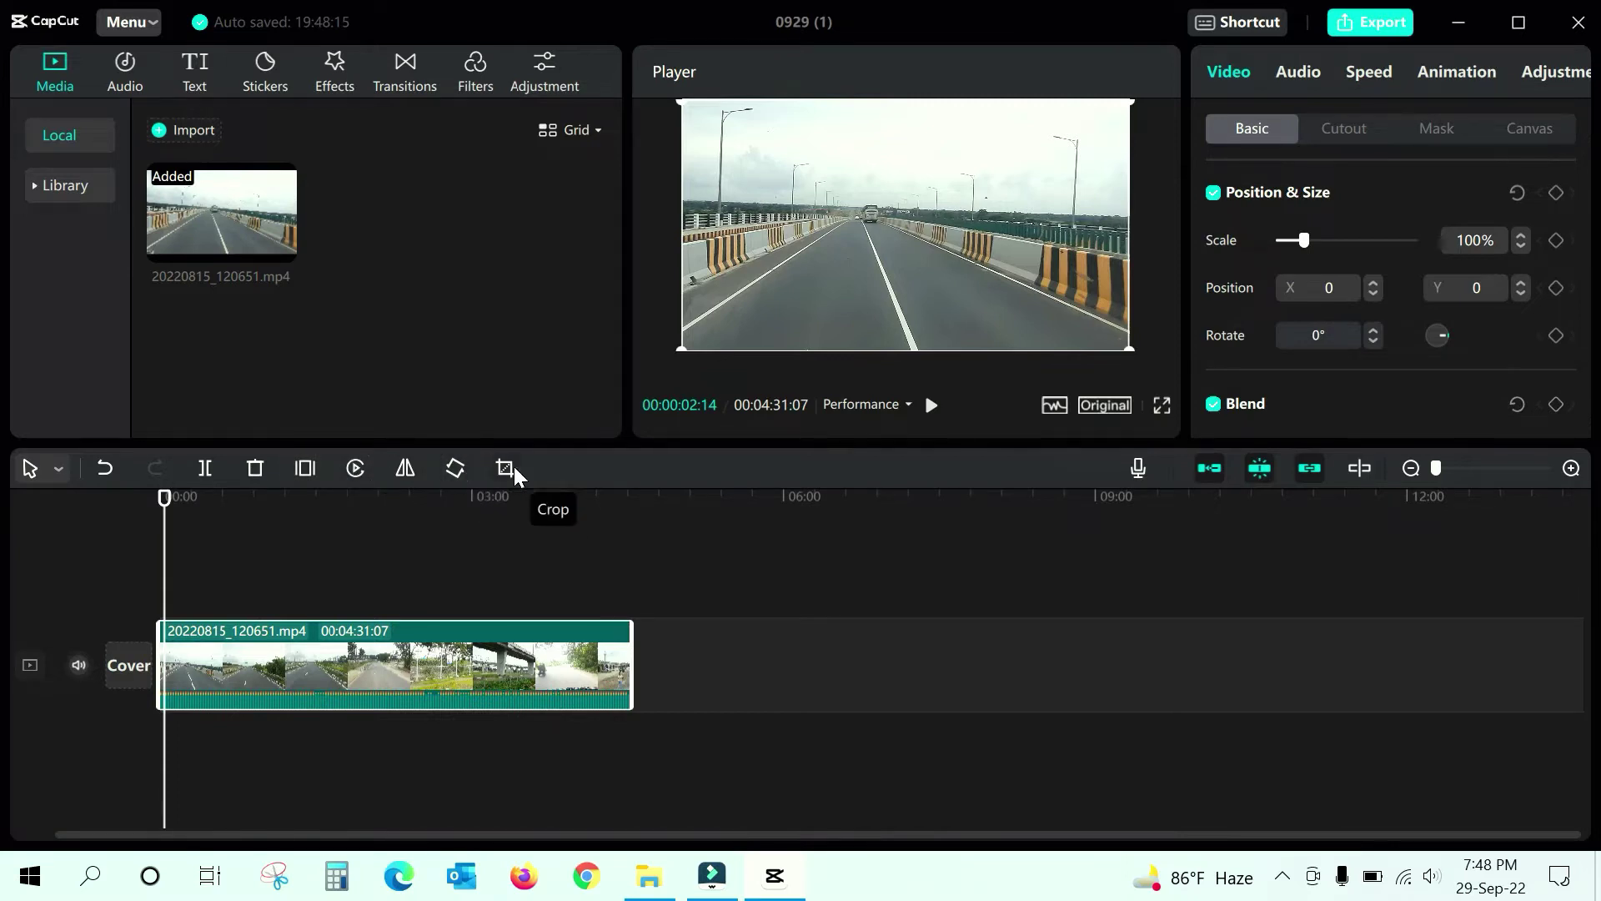
{"action": "left_click_drag", "start_coordinate": [168, 497], "coordinate": [190, 543]}
{"action": "left_click", "coordinate": [202, 652]}
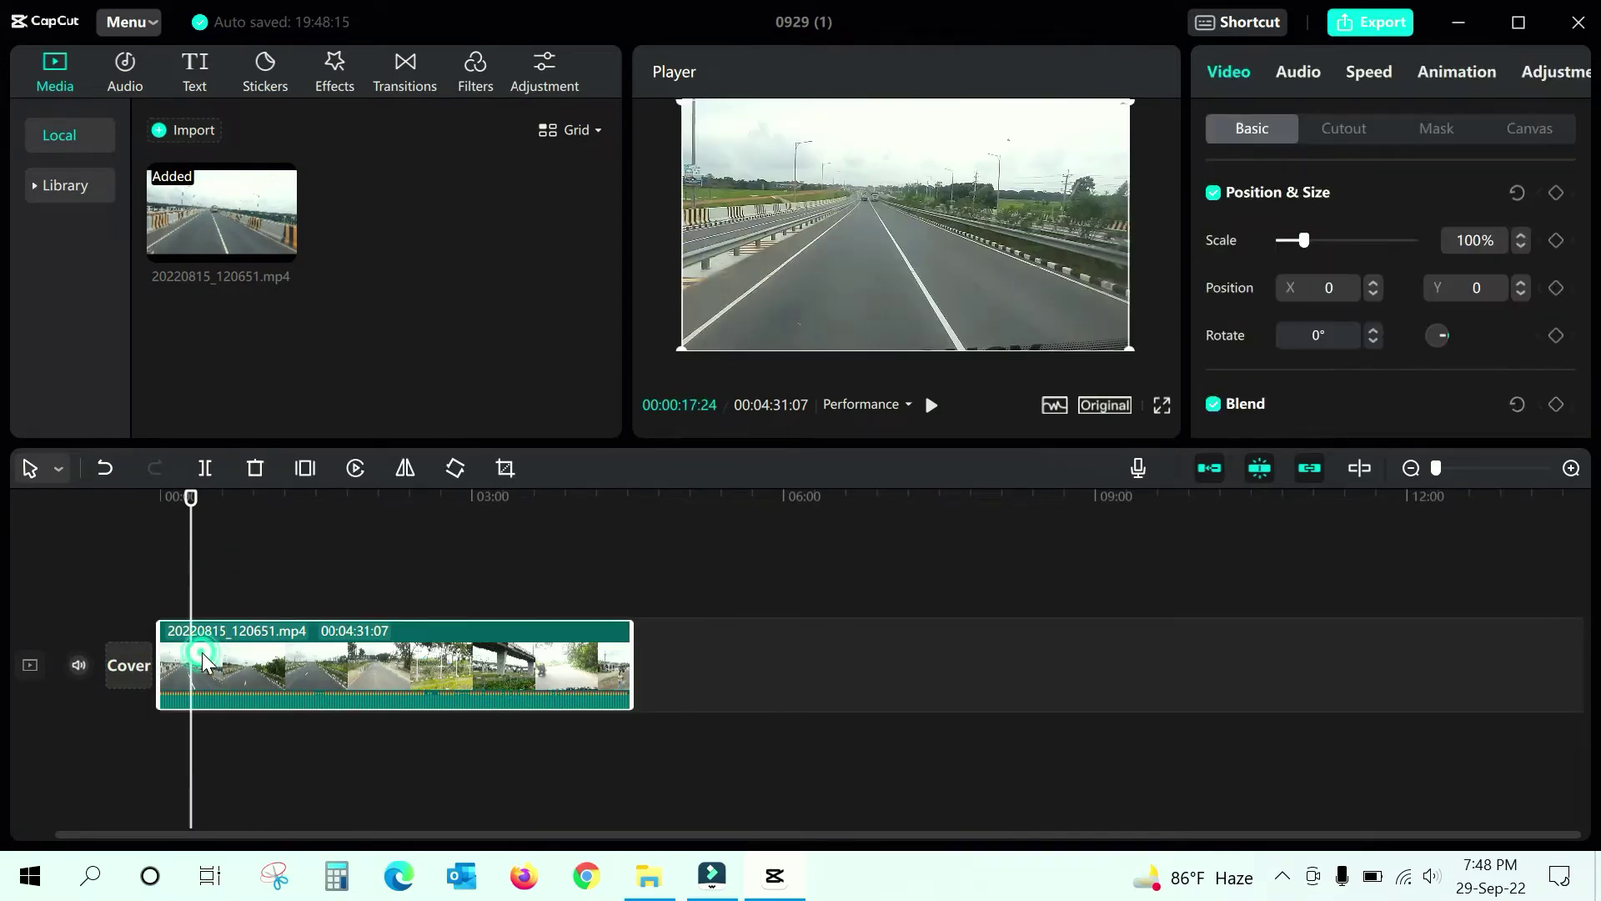
{"action": "left_click", "coordinate": [203, 471]}
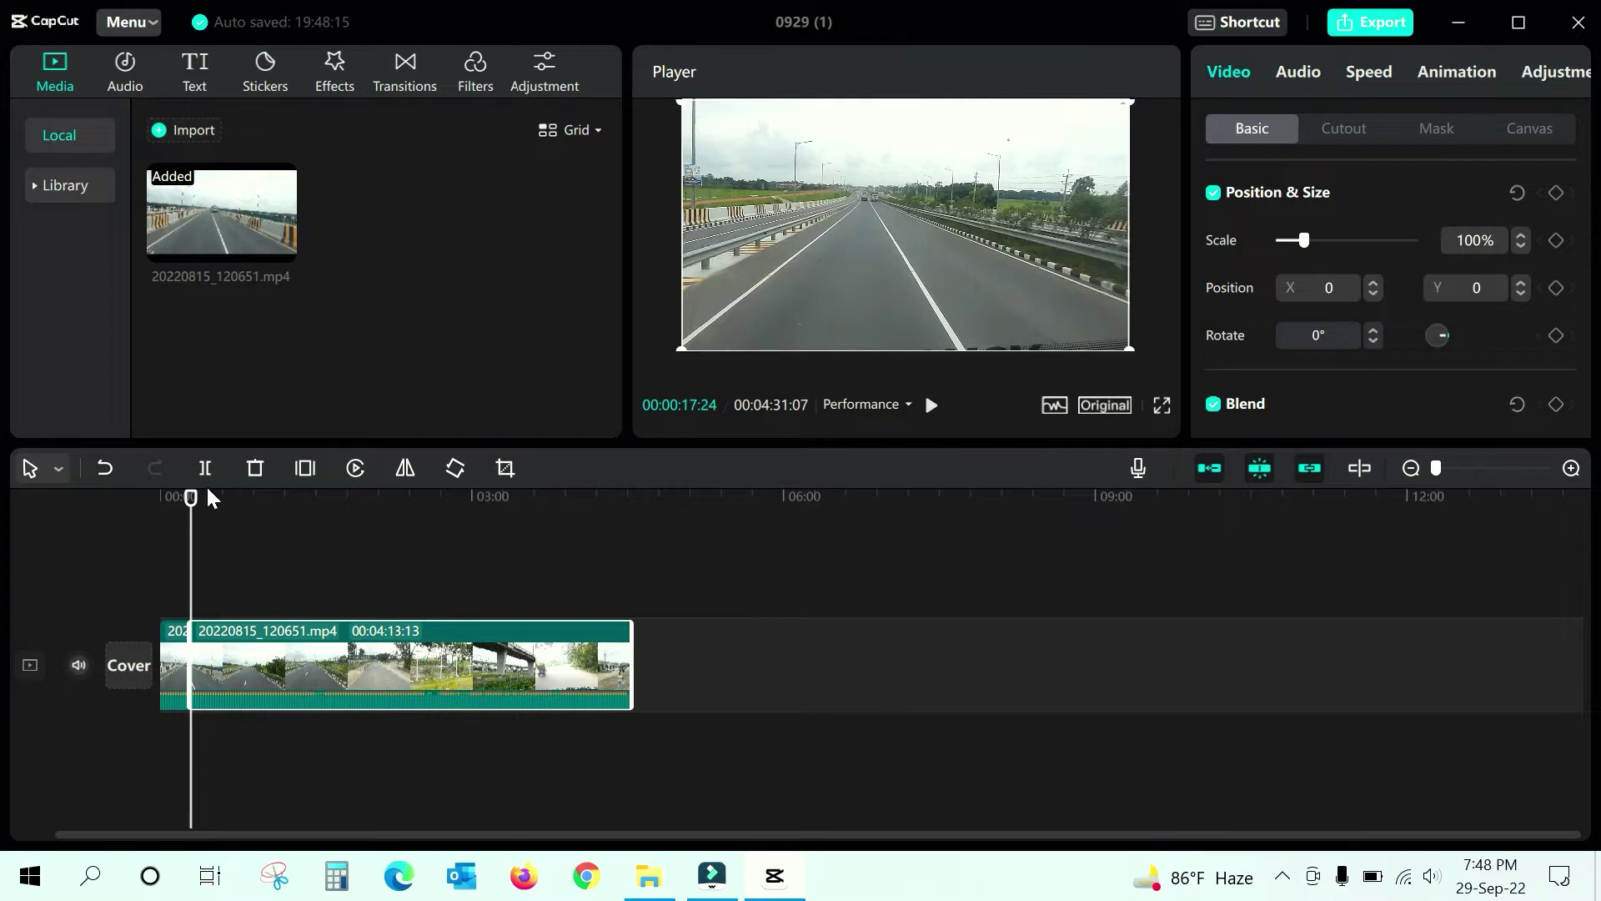
- Delete the short opening segment before the split and select the remaining clip
{"action": "left_click", "coordinate": [178, 646]}
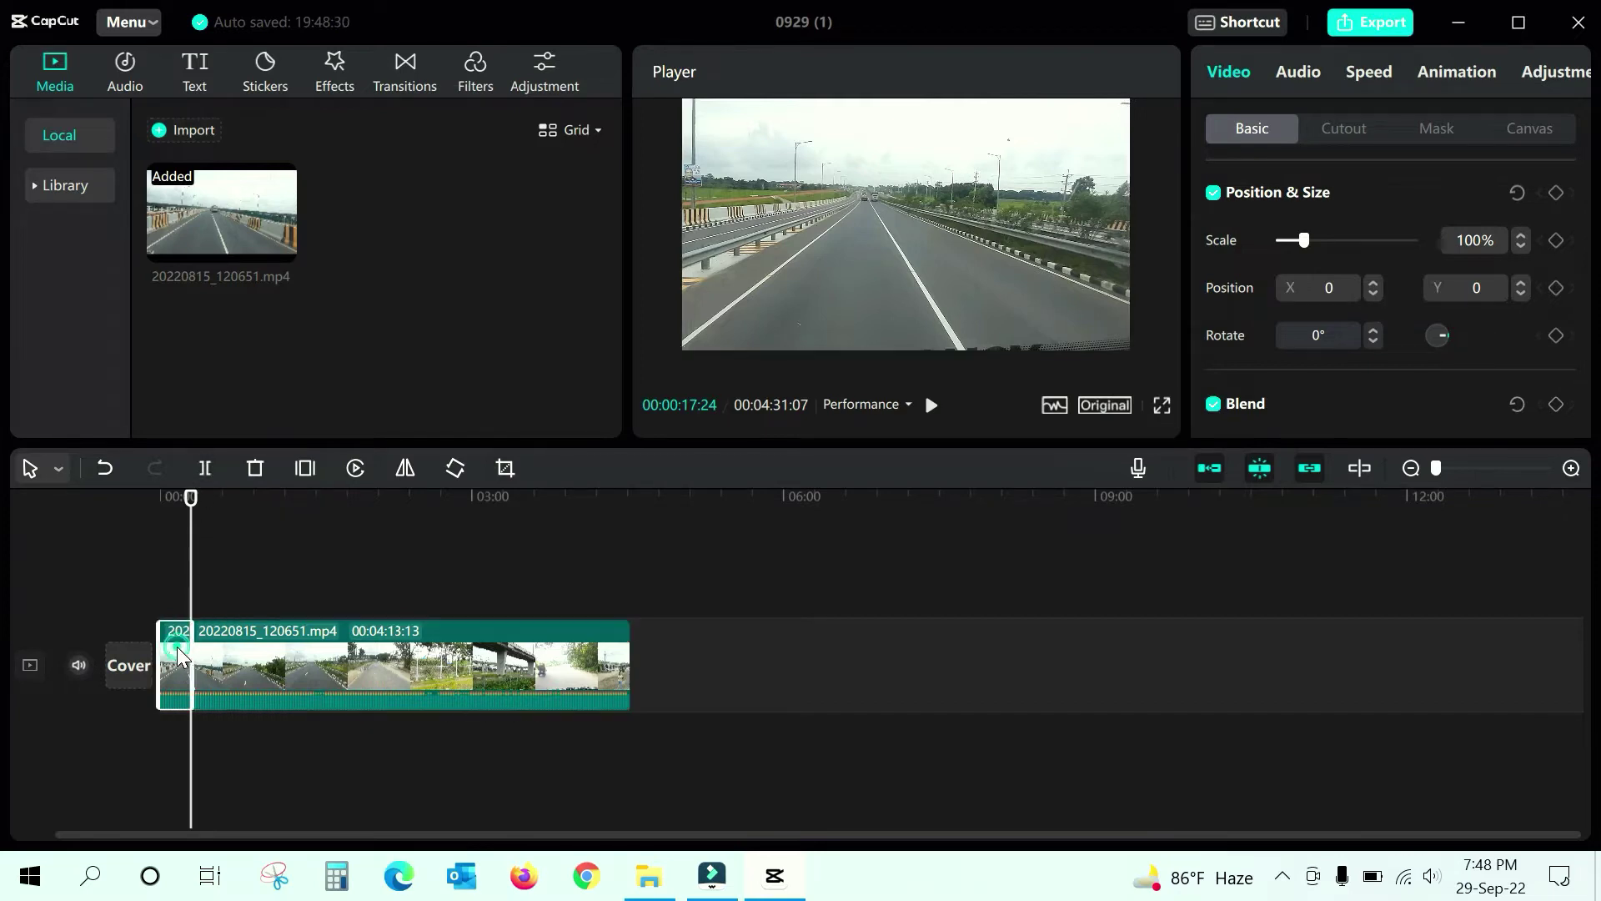
{"action": "left_click", "coordinate": [258, 468]}
{"action": "left_click", "coordinate": [269, 679]}
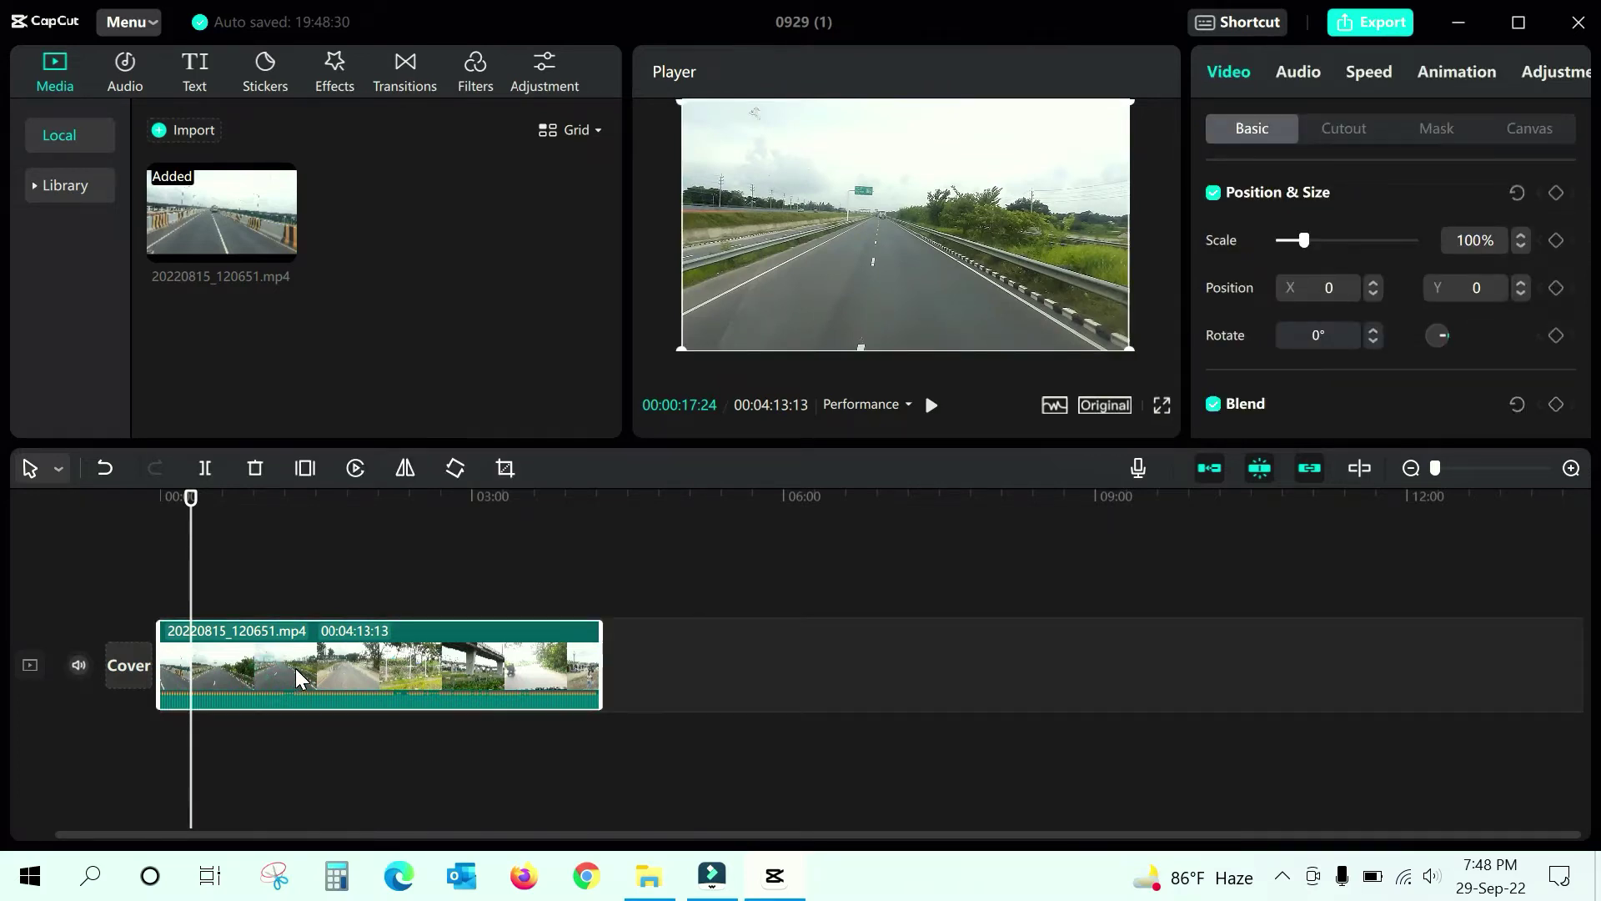
- Separate the audio from the remaining clip and select the separated audio track
{"action": "right_click", "coordinate": [296, 670]}
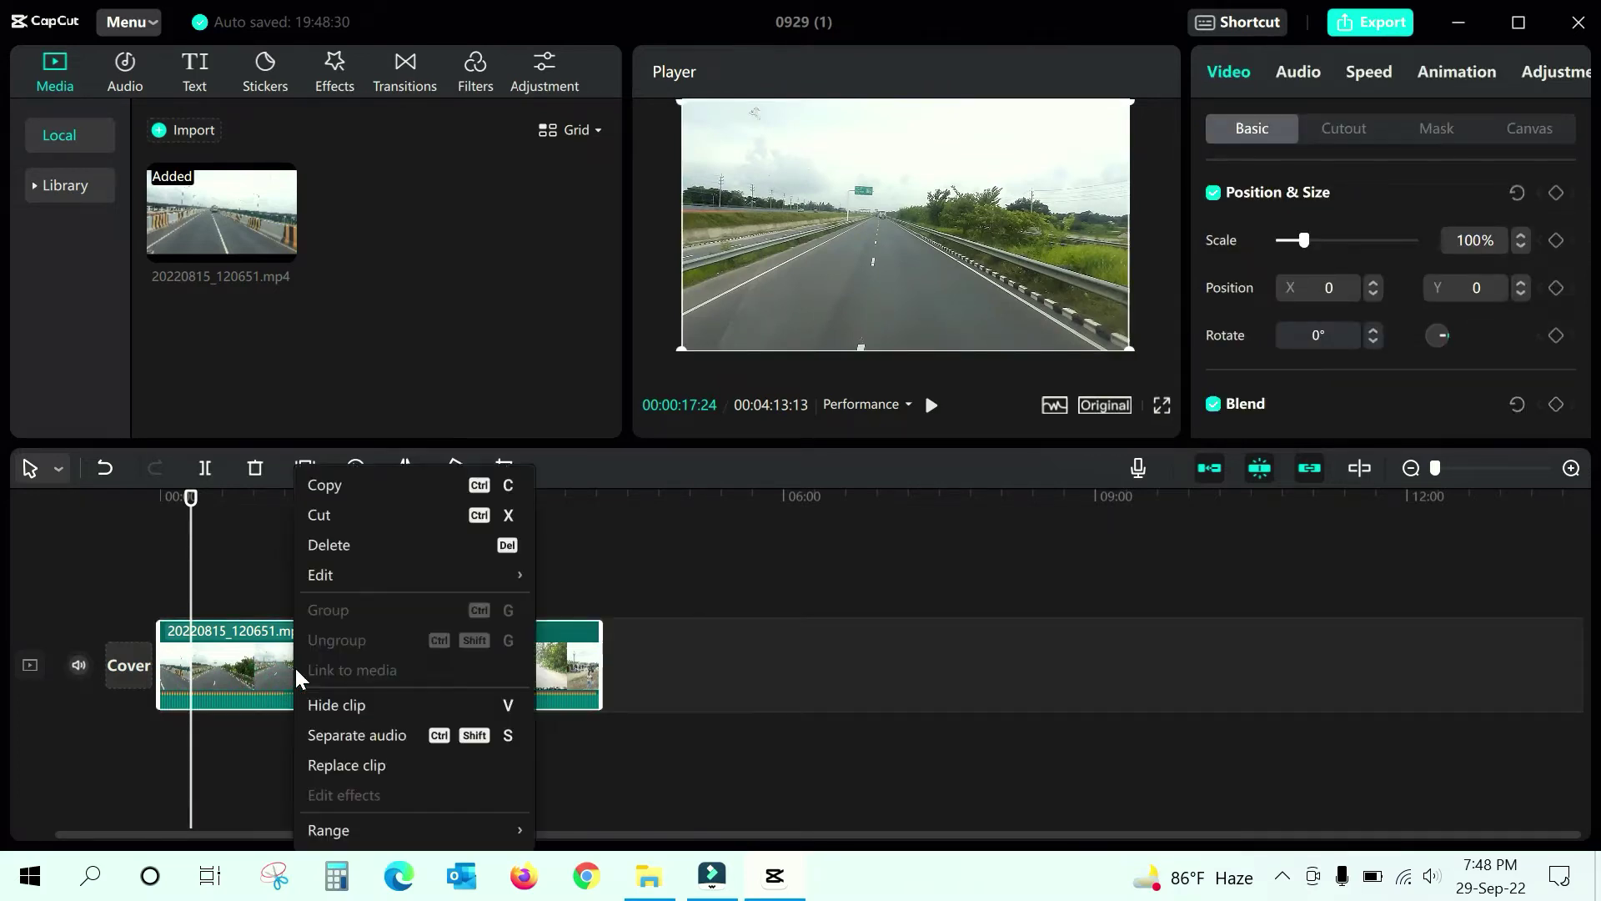
{"action": "left_click", "coordinate": [363, 738]}
{"action": "left_click", "coordinate": [230, 738]}
{"action": "left_click", "coordinate": [260, 690]}
{"action": "left_click", "coordinate": [249, 742]}
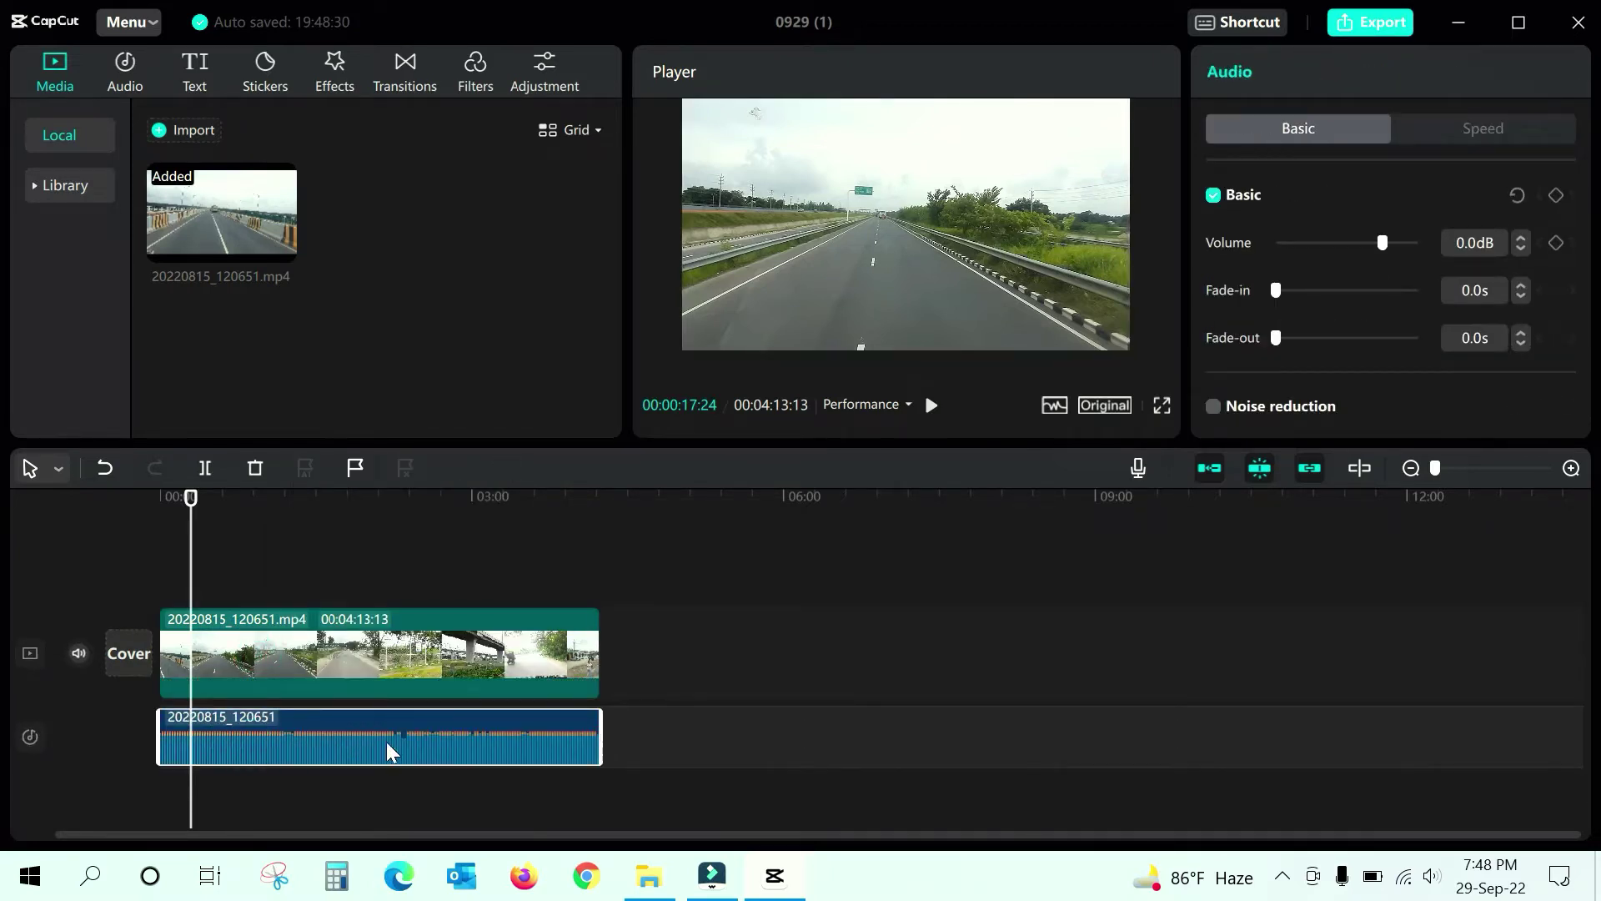
- Look through the audio track's noise reduction and voice effects, and undo the audio separation and the opening segment's deletion
{"action": "scroll", "coordinate": [1327, 302], "scroll_direction": "down", "scroll_amount": 3}
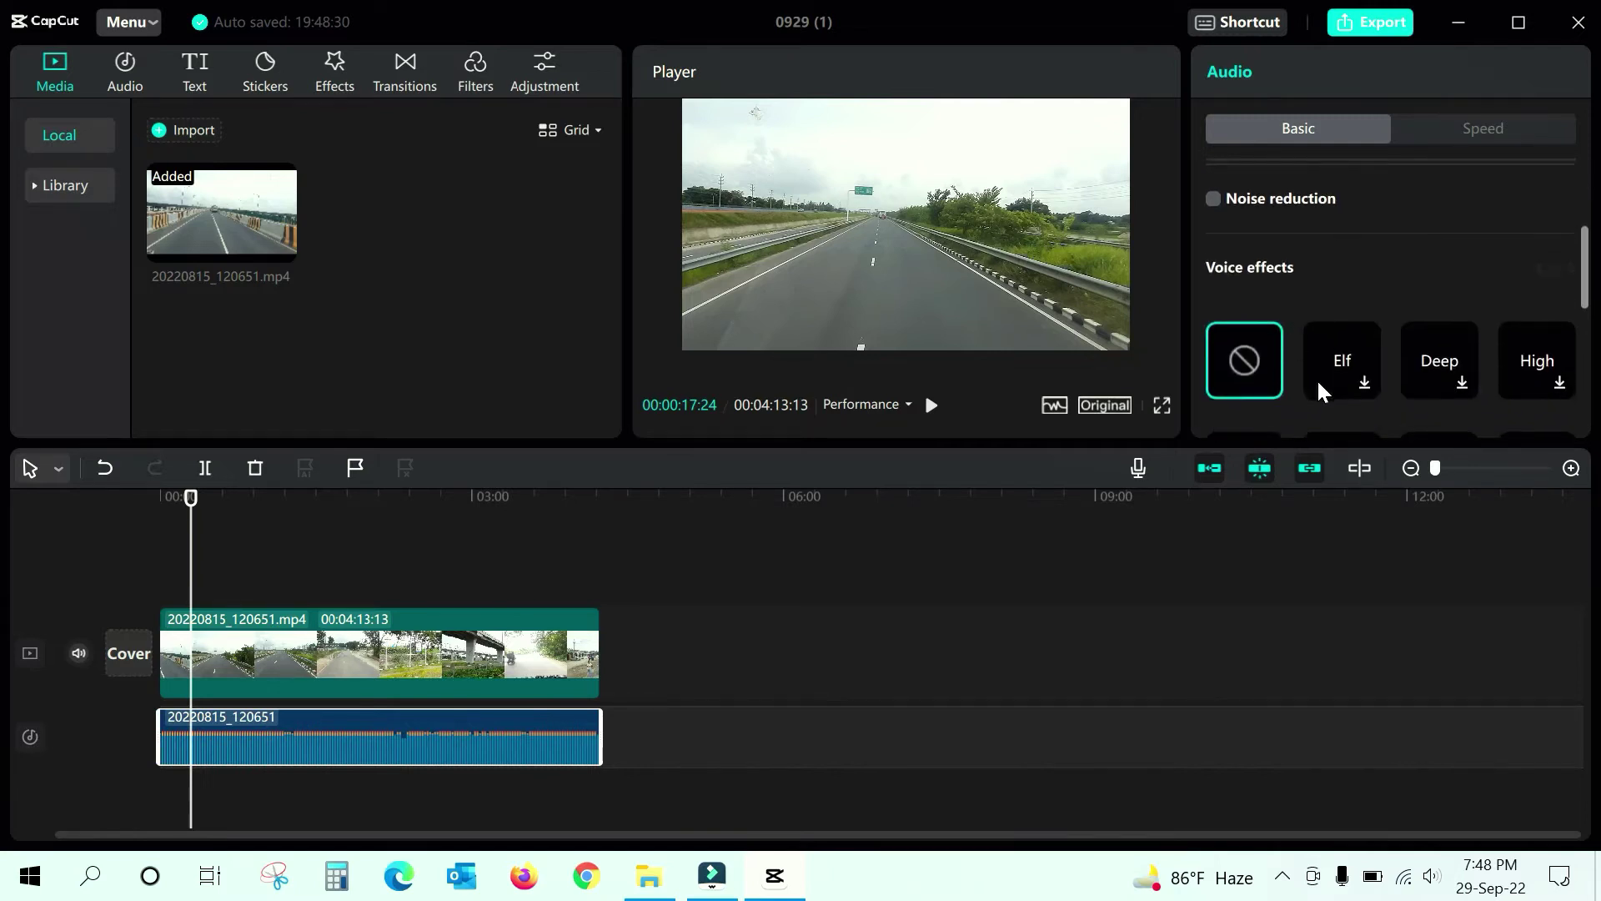
{"action": "scroll", "coordinate": [1247, 250], "scroll_direction": "up", "scroll_amount": 2}
{"action": "scroll", "coordinate": [1388, 354], "scroll_direction": "down", "scroll_amount": 2}
{"action": "left_click", "coordinate": [106, 471]}
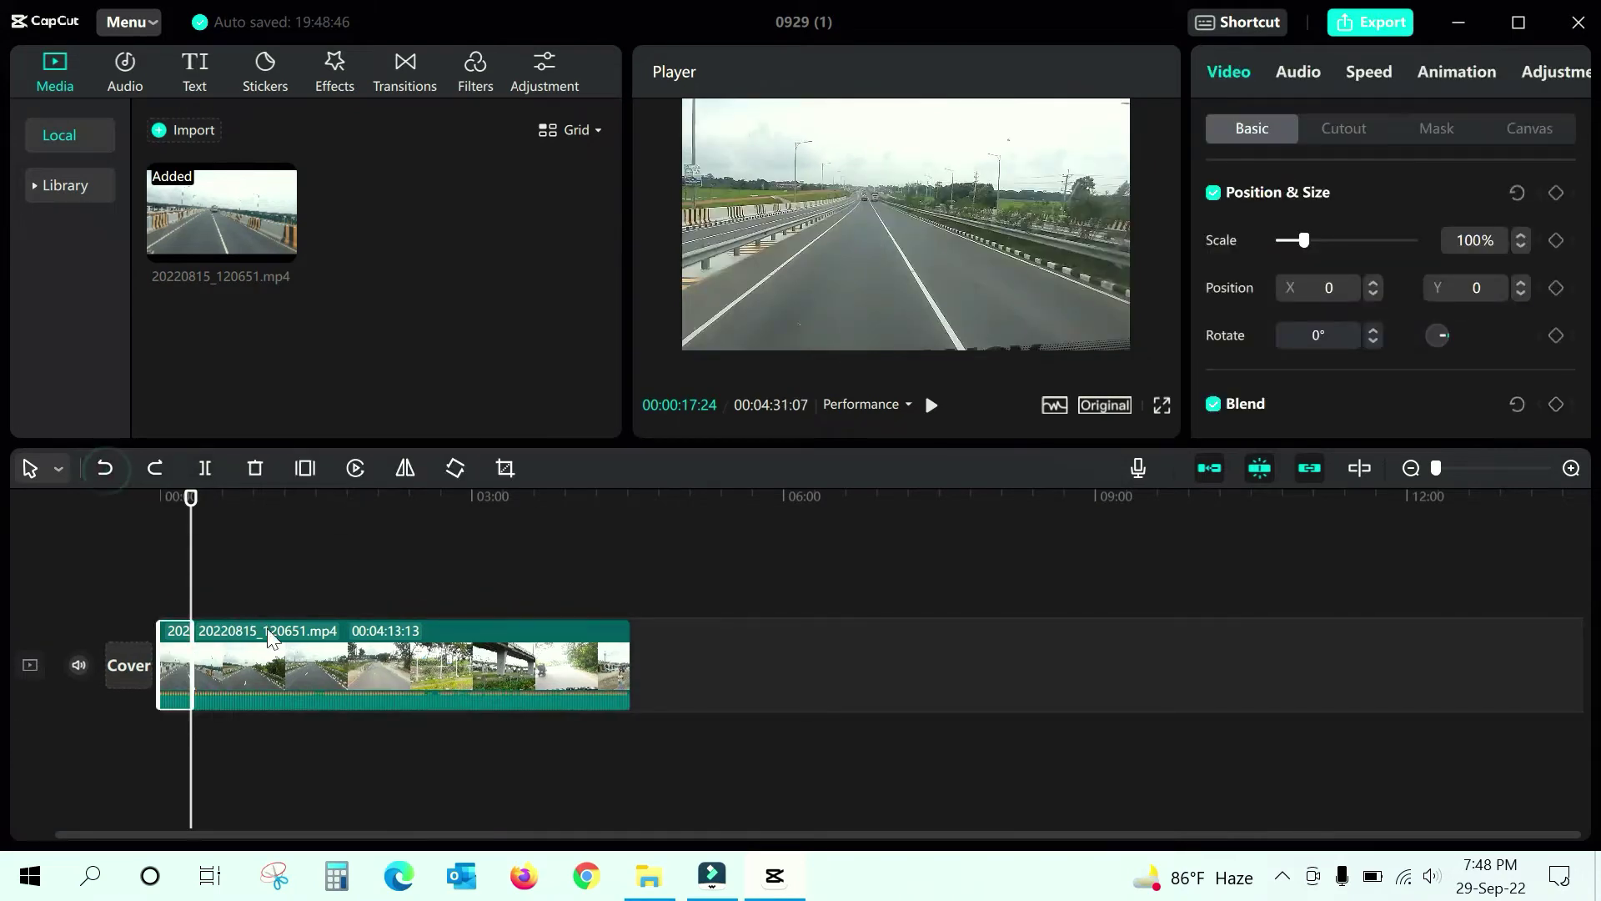
- Select the segment after the split and examine its basic video settings: position and size, blend, stabilize, facial beauty and body
{"action": "left_click", "coordinate": [229, 653]}
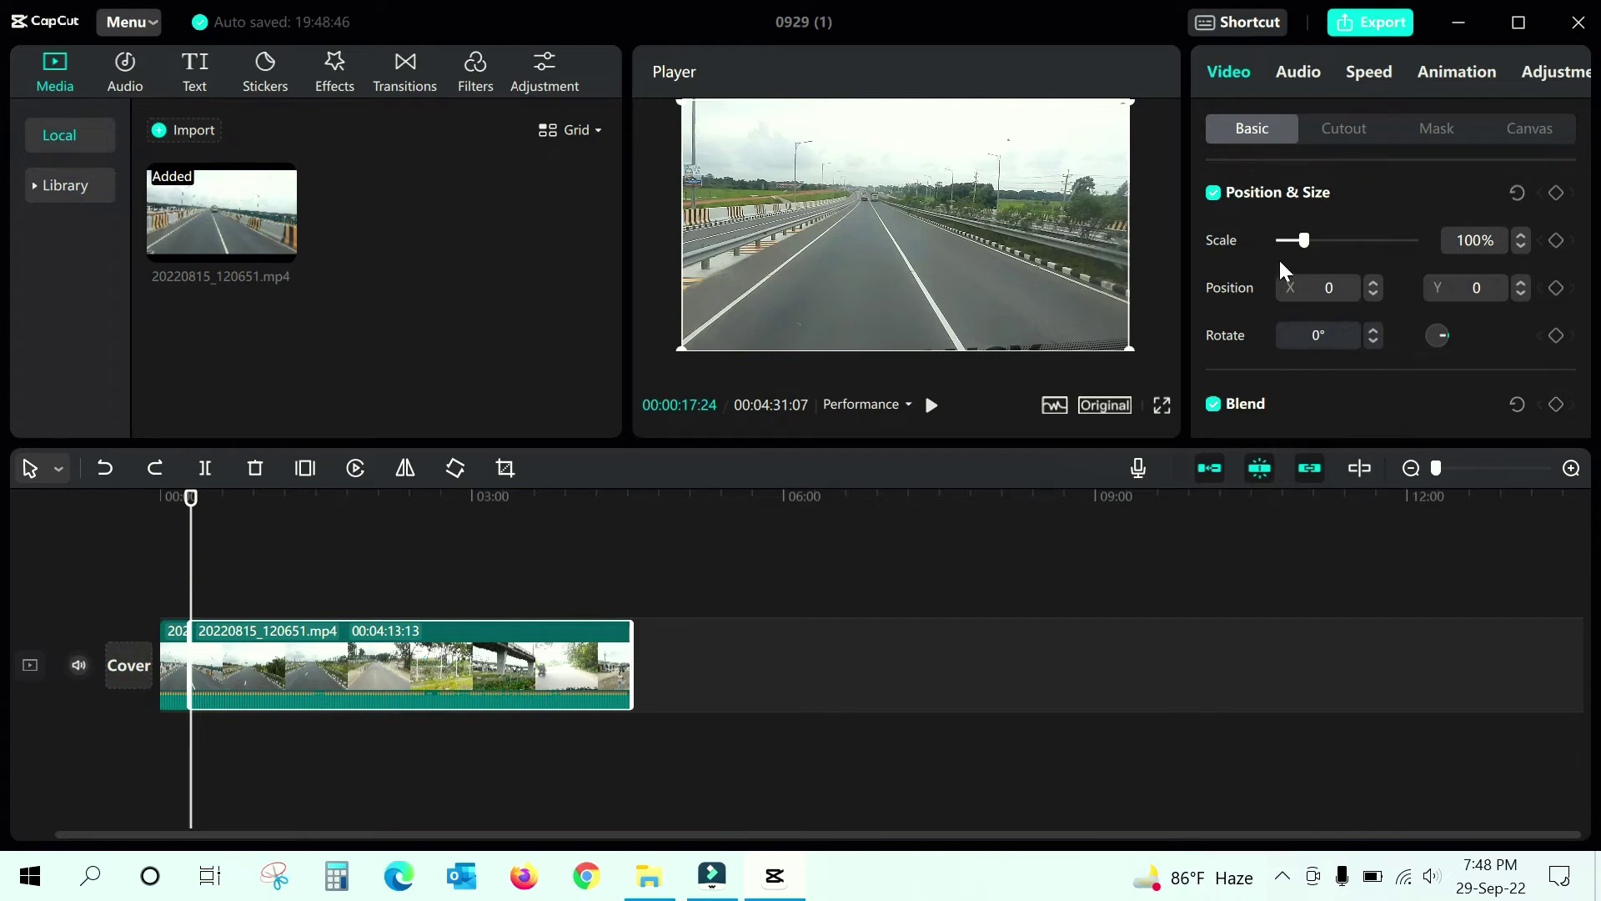
{"action": "left_click_drag", "start_coordinate": [1305, 239], "coordinate": [1313, 241]}
{"action": "scroll", "coordinate": [1323, 260], "scroll_direction": "down", "scroll_amount": 5}
{"action": "scroll", "coordinate": [1333, 261], "scroll_direction": "up", "scroll_amount": 5}
{"action": "scroll", "coordinate": [1339, 333], "scroll_direction": "down", "scroll_amount": 3}
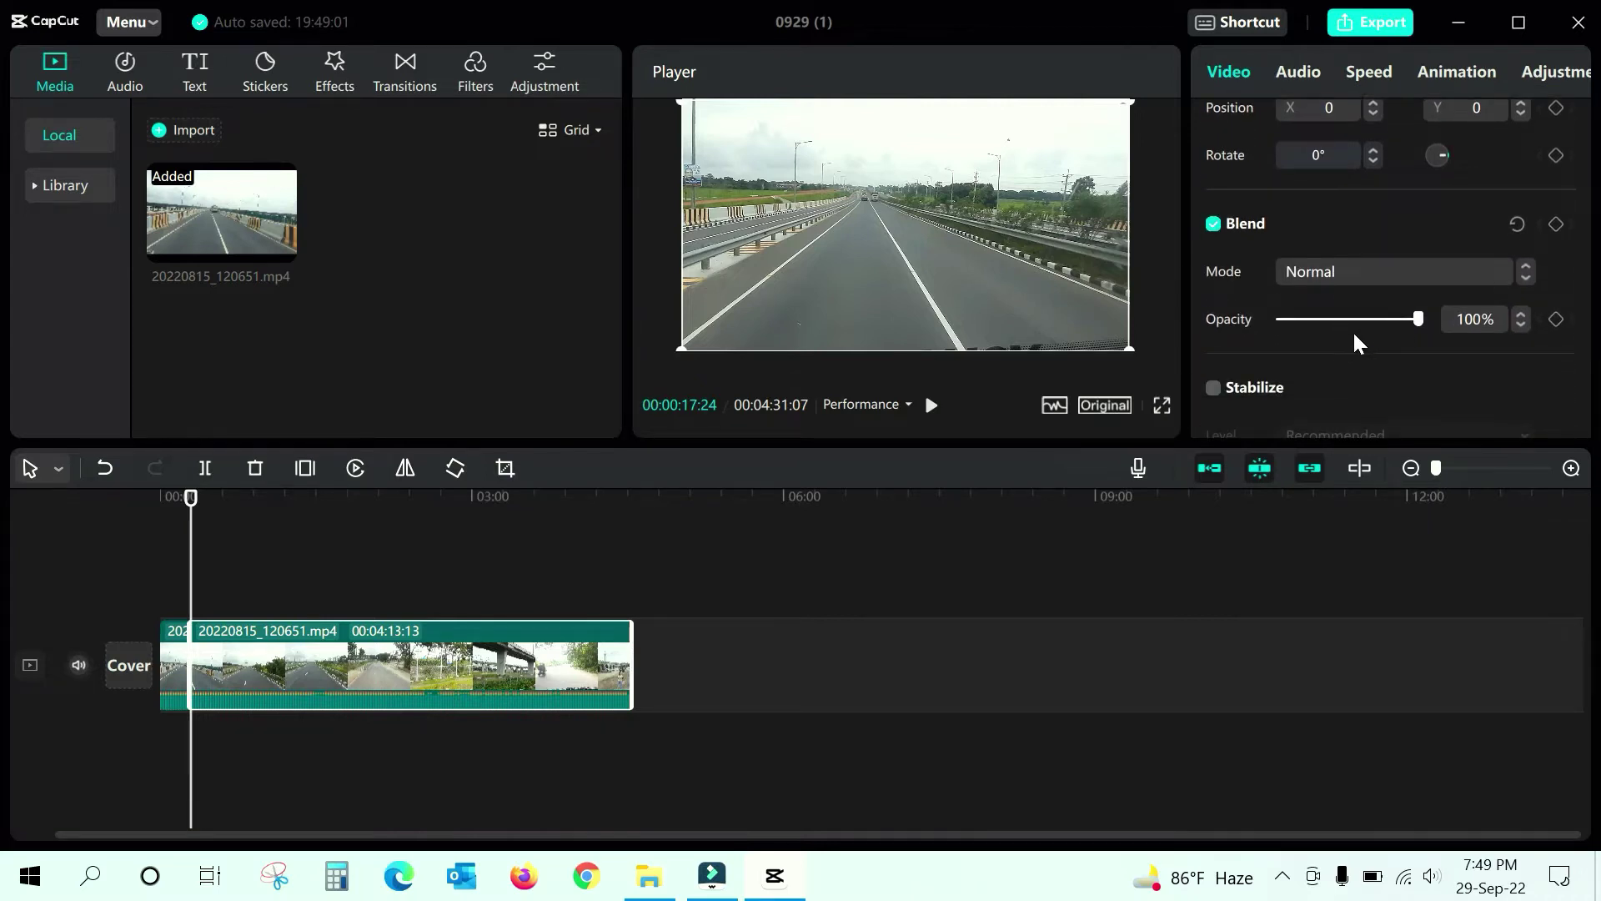
{"action": "scroll", "coordinate": [1236, 233], "scroll_direction": "down", "scroll_amount": 4}
{"action": "scroll", "coordinate": [1253, 234], "scroll_direction": "up", "scroll_amount": 5}
{"action": "scroll", "coordinate": [1254, 282], "scroll_direction": "down", "scroll_amount": 3}
{"action": "scroll", "coordinate": [1253, 282], "scroll_direction": "down", "scroll_amount": 3}
{"action": "left_click_drag", "start_coordinate": [1585, 288], "coordinate": [1585, 226]}
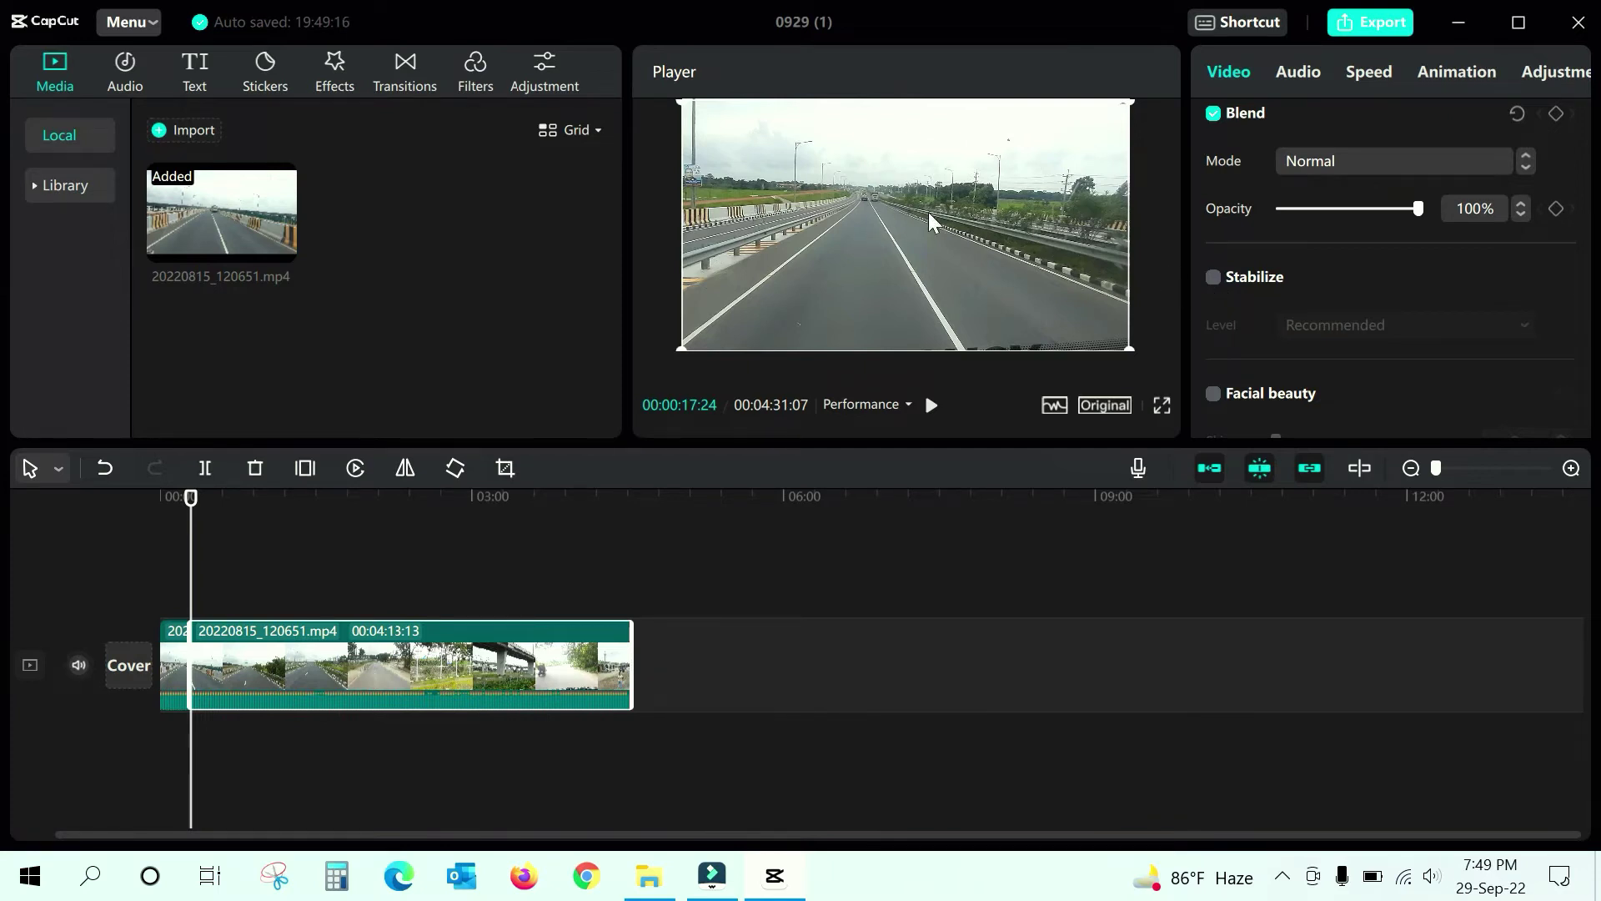
{"action": "scroll", "coordinate": [1326, 302], "scroll_direction": "down", "scroll_amount": 1}
{"action": "scroll", "coordinate": [1331, 283], "scroll_direction": "down", "scroll_amount": 5}
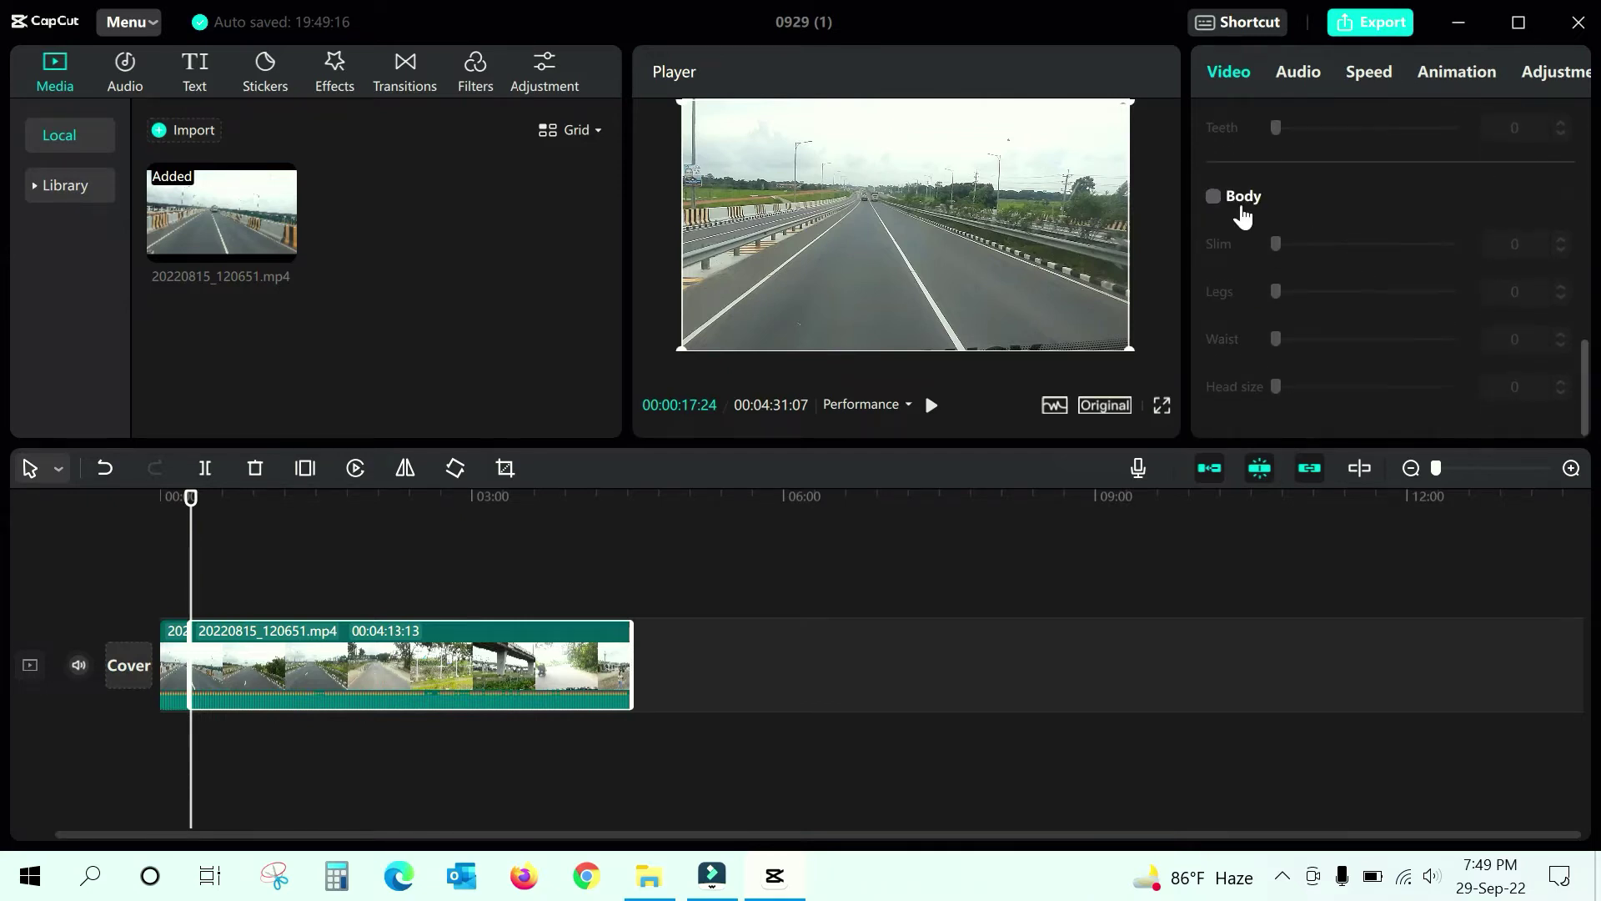
- Try the Body adjustment on the selected segment and switch it off again
{"action": "left_click", "coordinate": [1214, 197]}
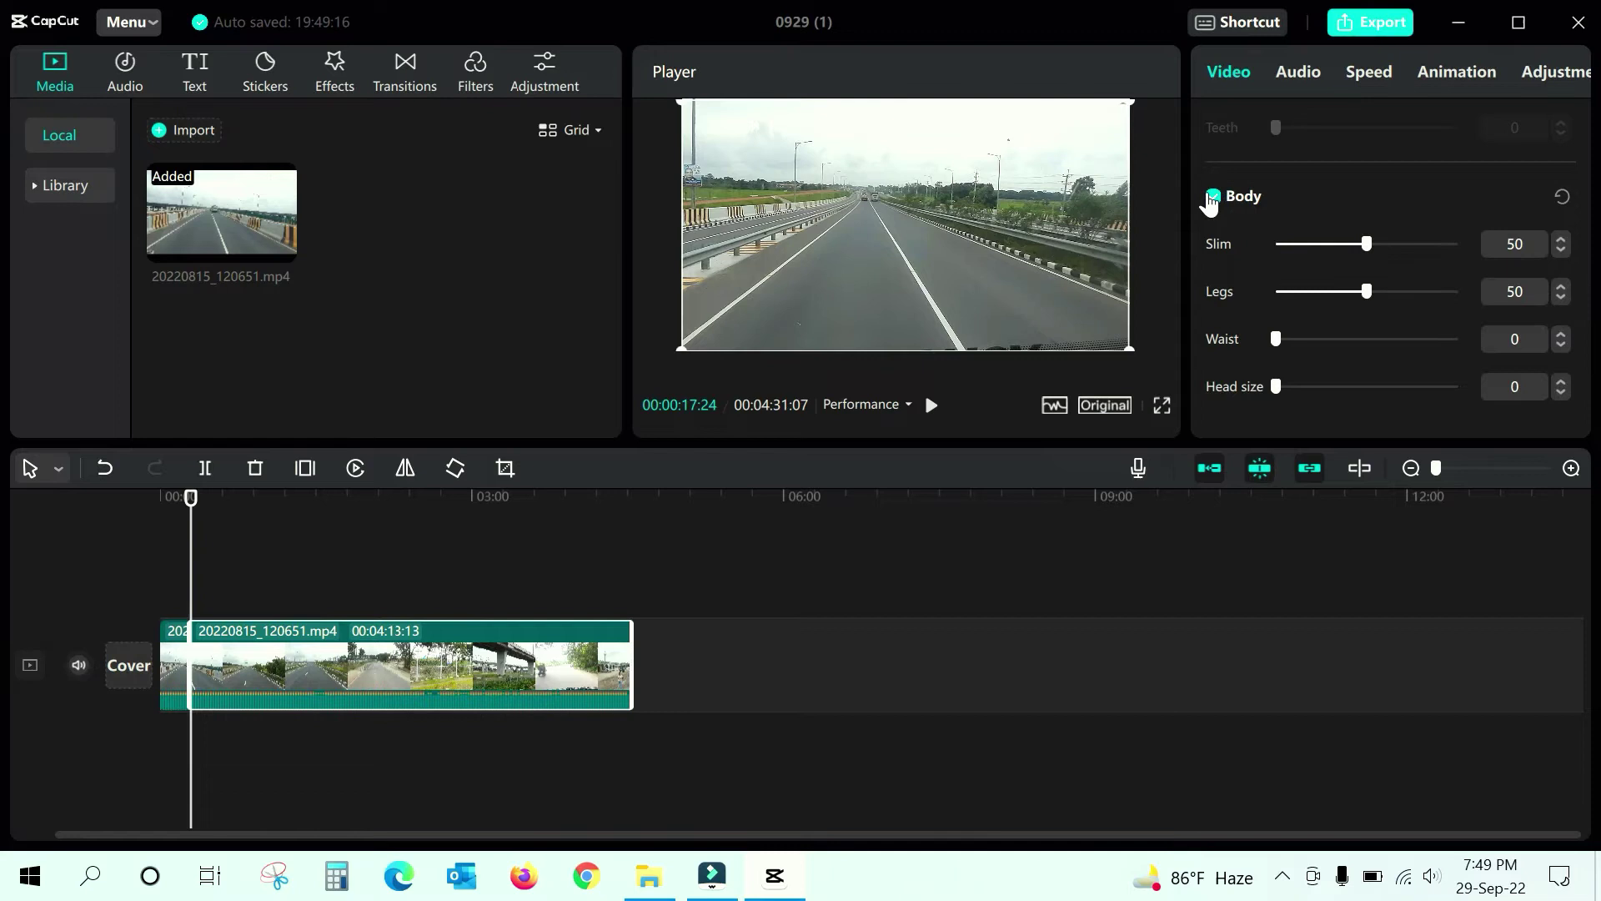
{"action": "scroll", "coordinate": [1278, 216], "scroll_direction": "up", "scroll_amount": 10}
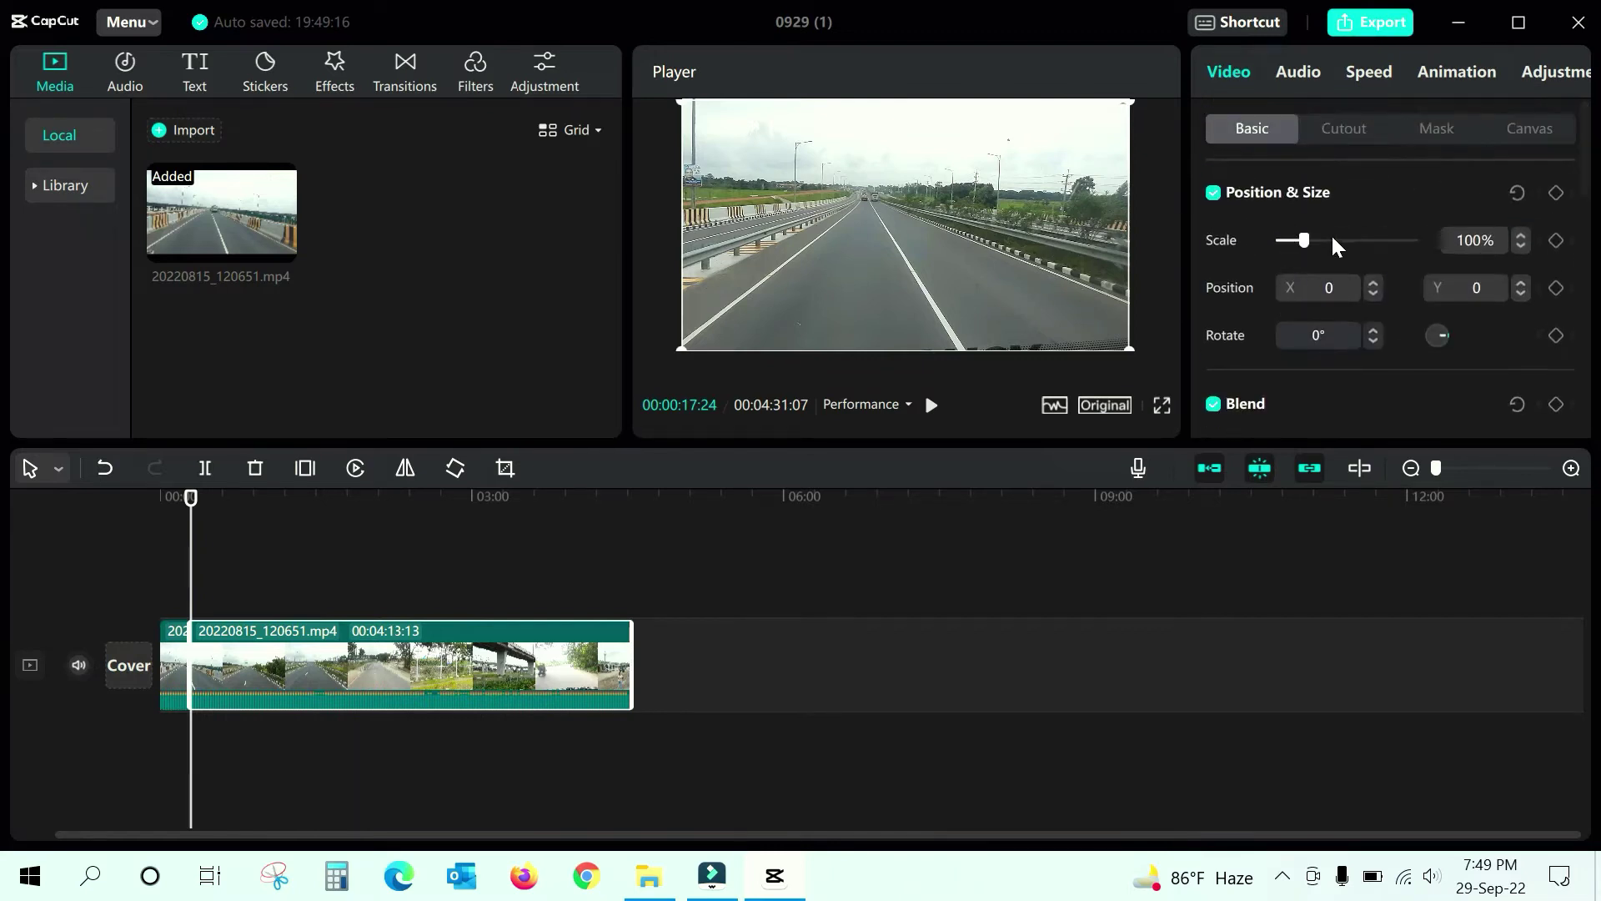
{"action": "scroll", "coordinate": [1326, 250], "scroll_direction": "down", "scroll_amount": 10}
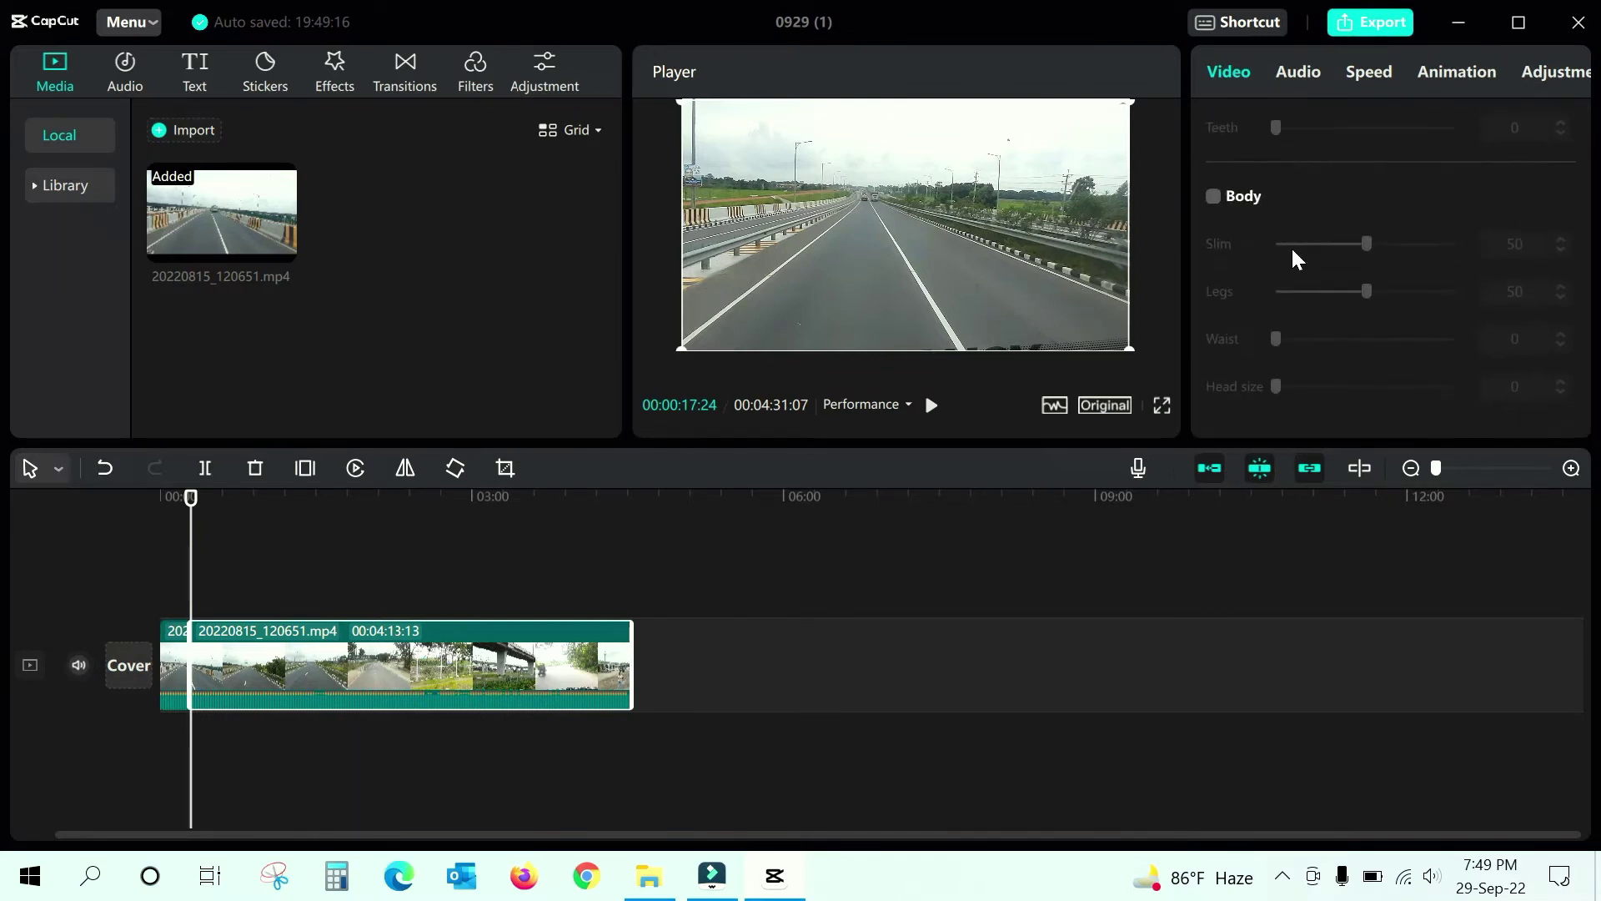
{"action": "scroll", "coordinate": [1329, 287], "scroll_direction": "up", "scroll_amount": 4}
{"action": "scroll", "coordinate": [1329, 282], "scroll_direction": "up", "scroll_amount": 4}
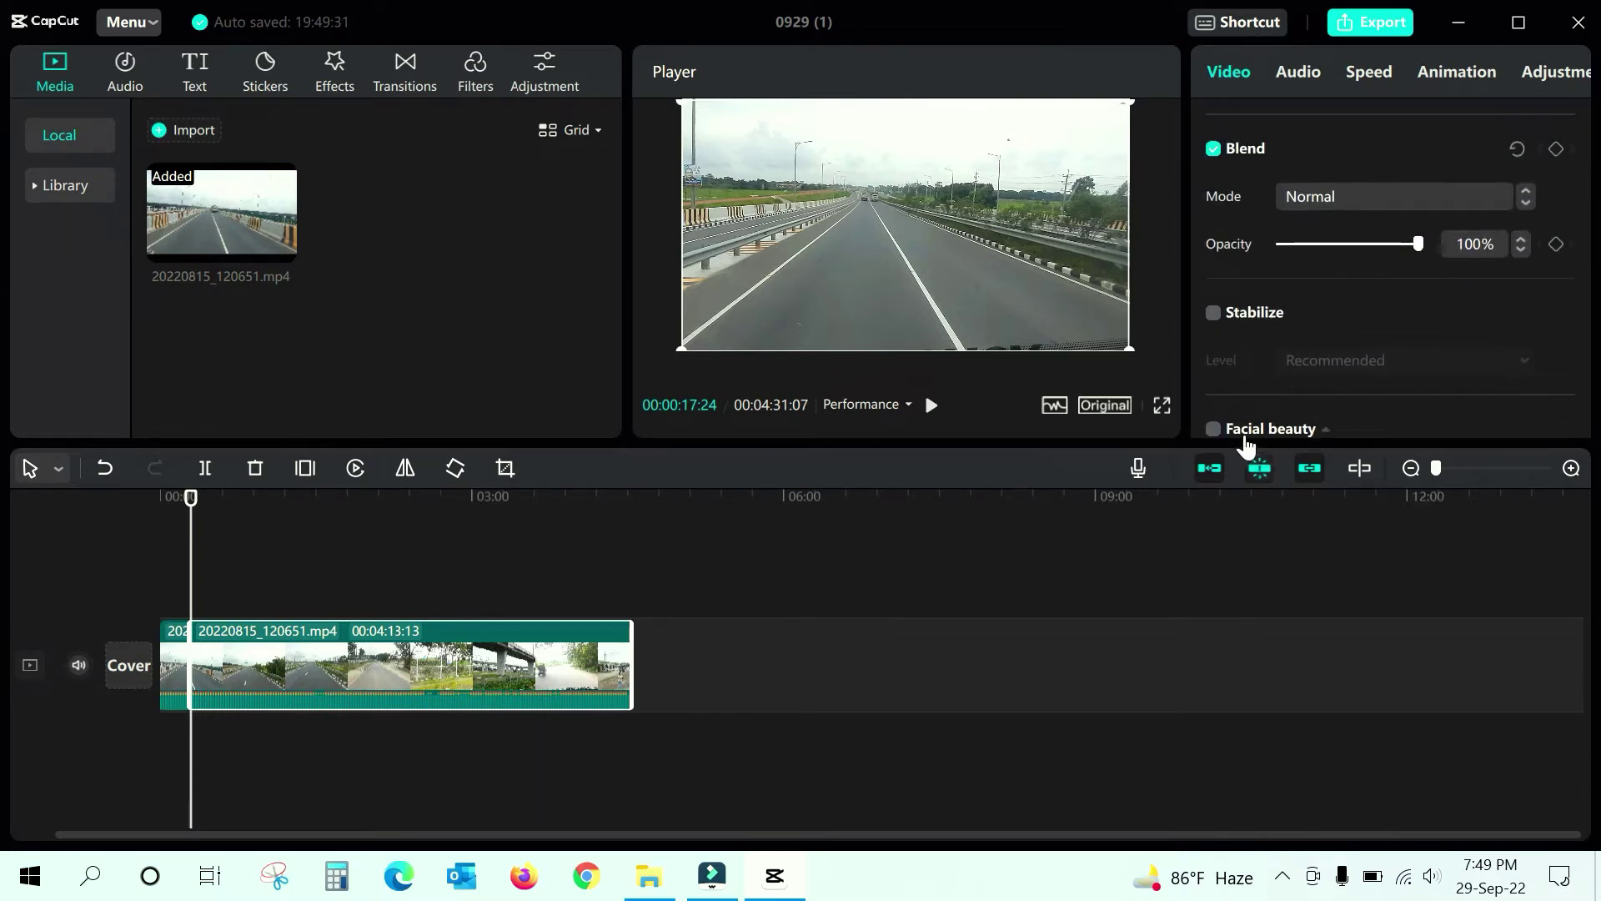
- Examine the segment's audio settings, including volume, fade-in, fade-out, noise reduction and the voice effects
{"action": "left_click", "coordinate": [1305, 75]}
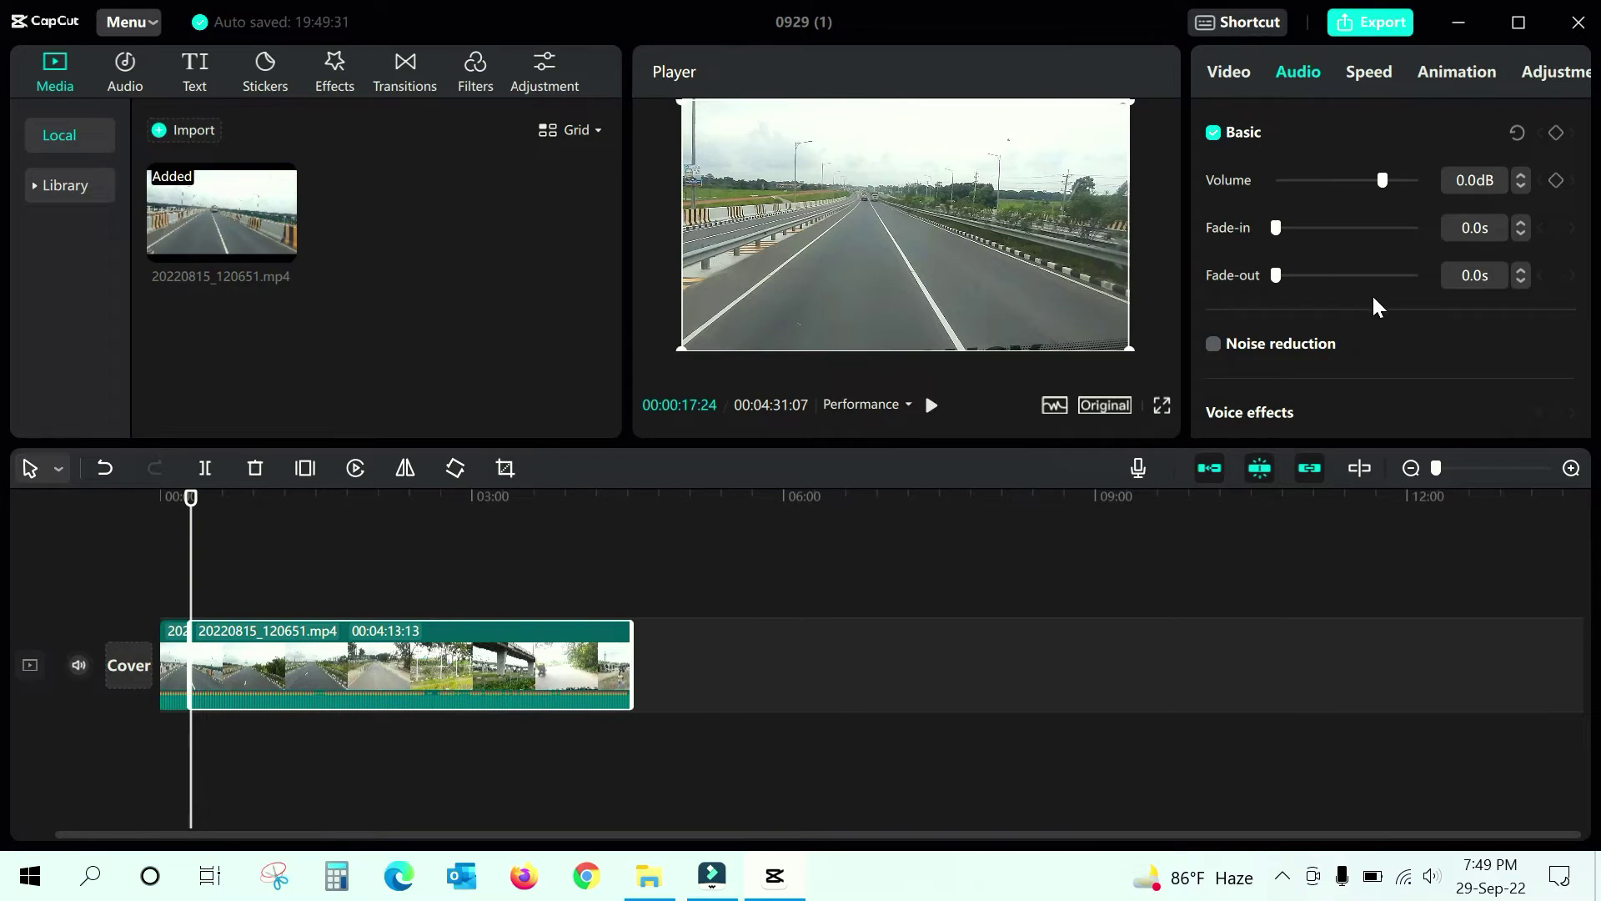
{"action": "scroll", "coordinate": [1334, 300], "scroll_direction": "down", "scroll_amount": 3}
{"action": "scroll", "coordinate": [1265, 264], "scroll_direction": "up", "scroll_amount": 3}
{"action": "scroll", "coordinate": [1391, 277], "scroll_direction": "down", "scroll_amount": 6}
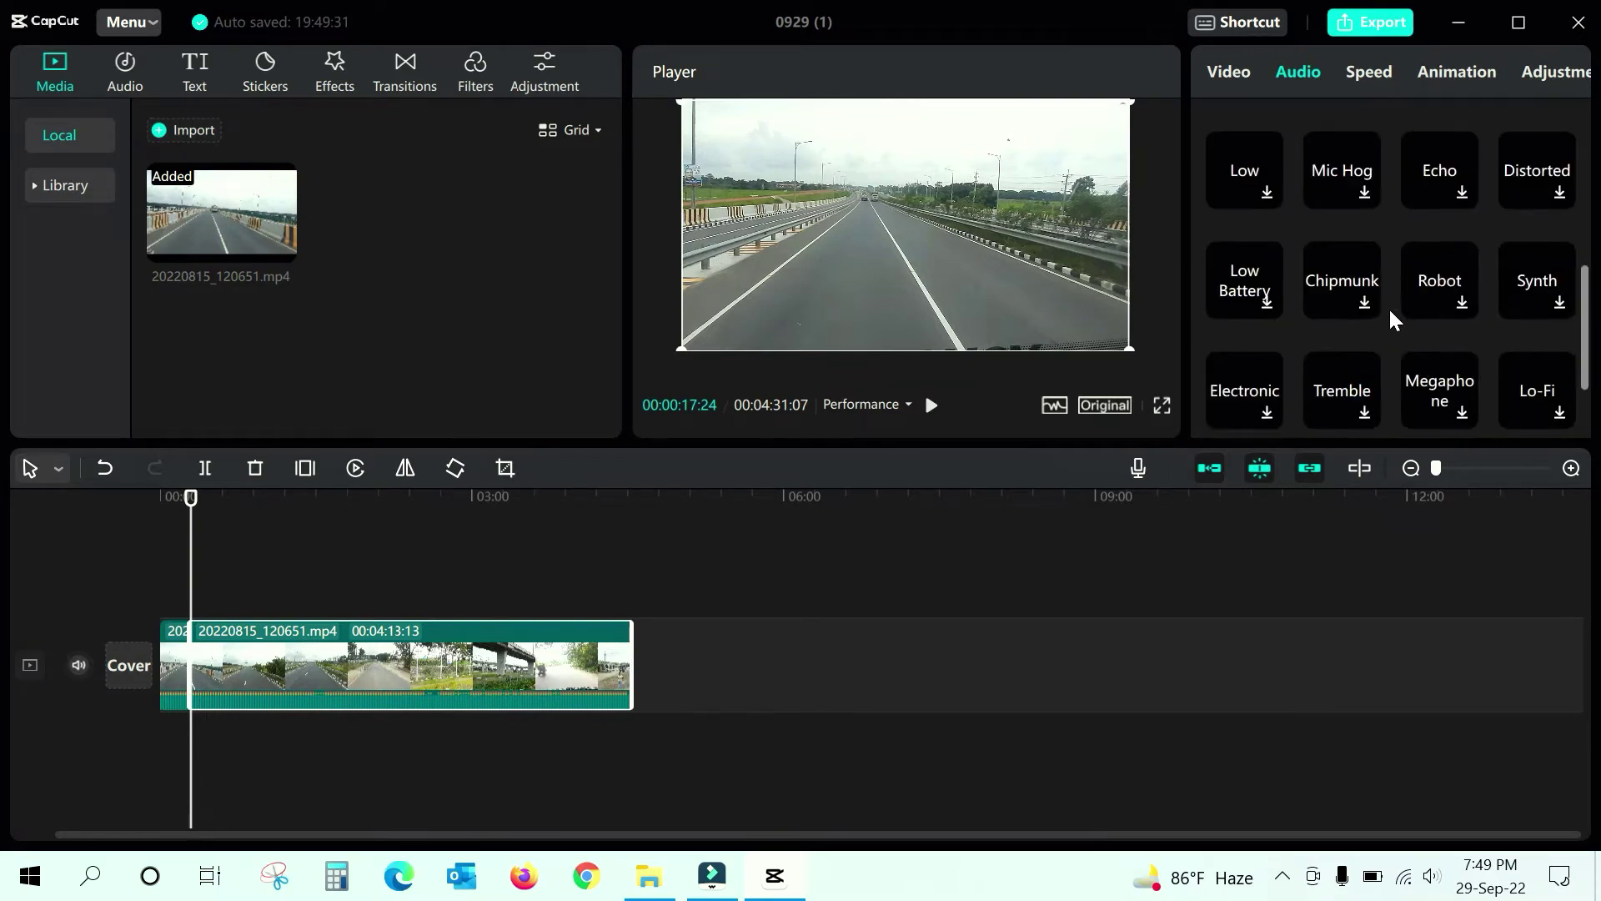
{"action": "scroll", "coordinate": [1388, 306], "scroll_direction": "down", "scroll_amount": 2}
{"action": "scroll", "coordinate": [1393, 234], "scroll_direction": "up", "scroll_amount": 8}
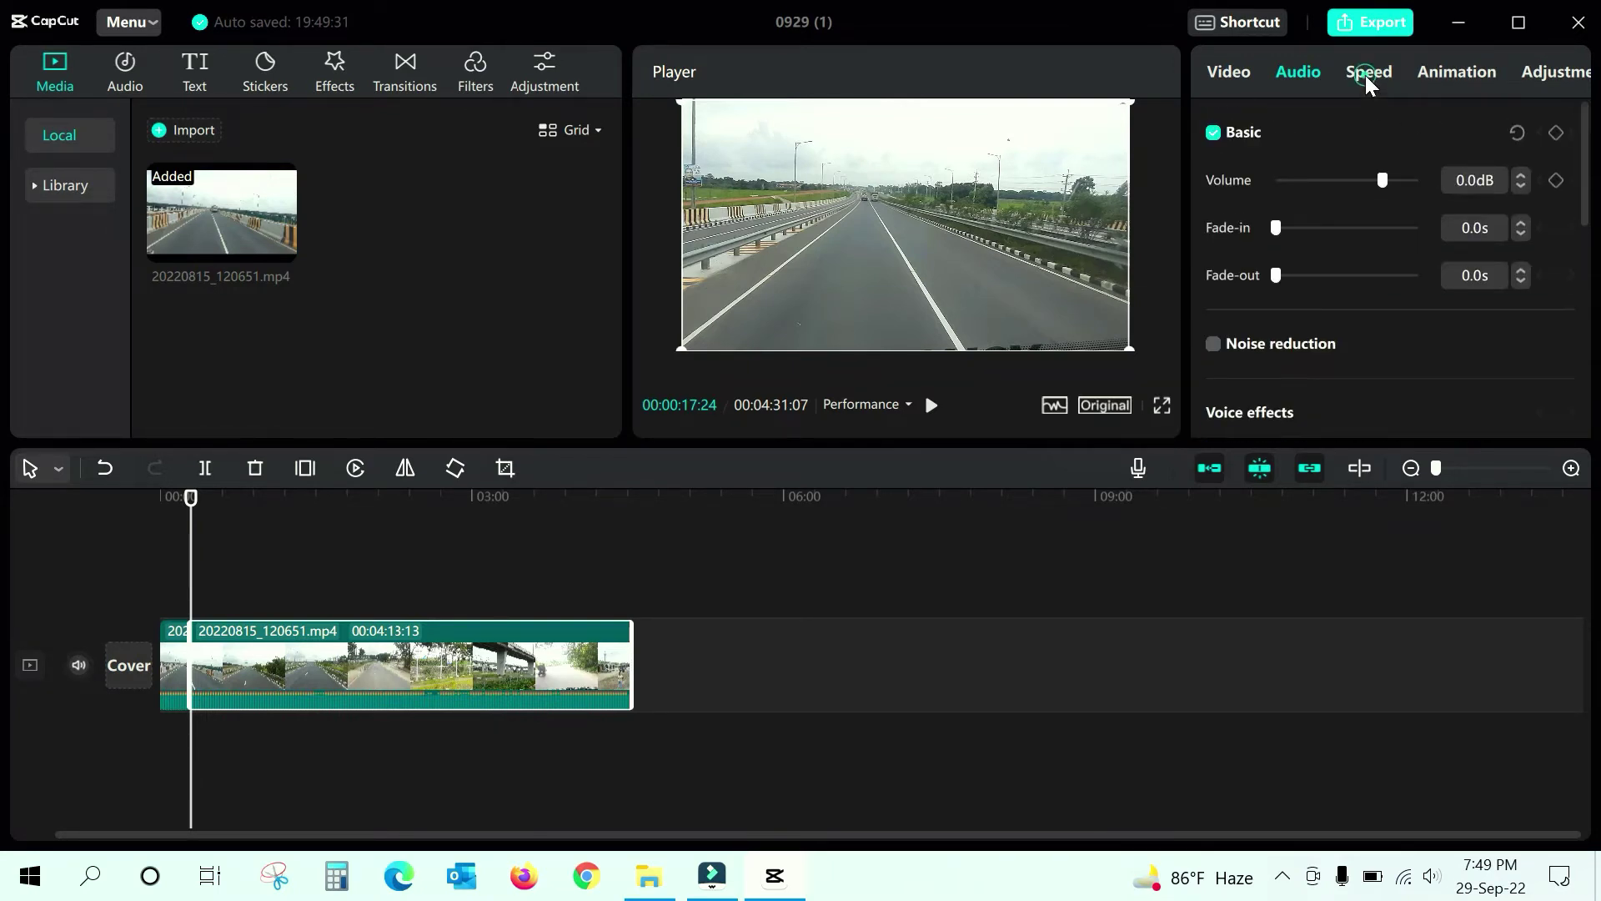
- Examine the segment's speed controls and its In, Out and Combo animation presets
{"action": "left_click", "coordinate": [1366, 75]}
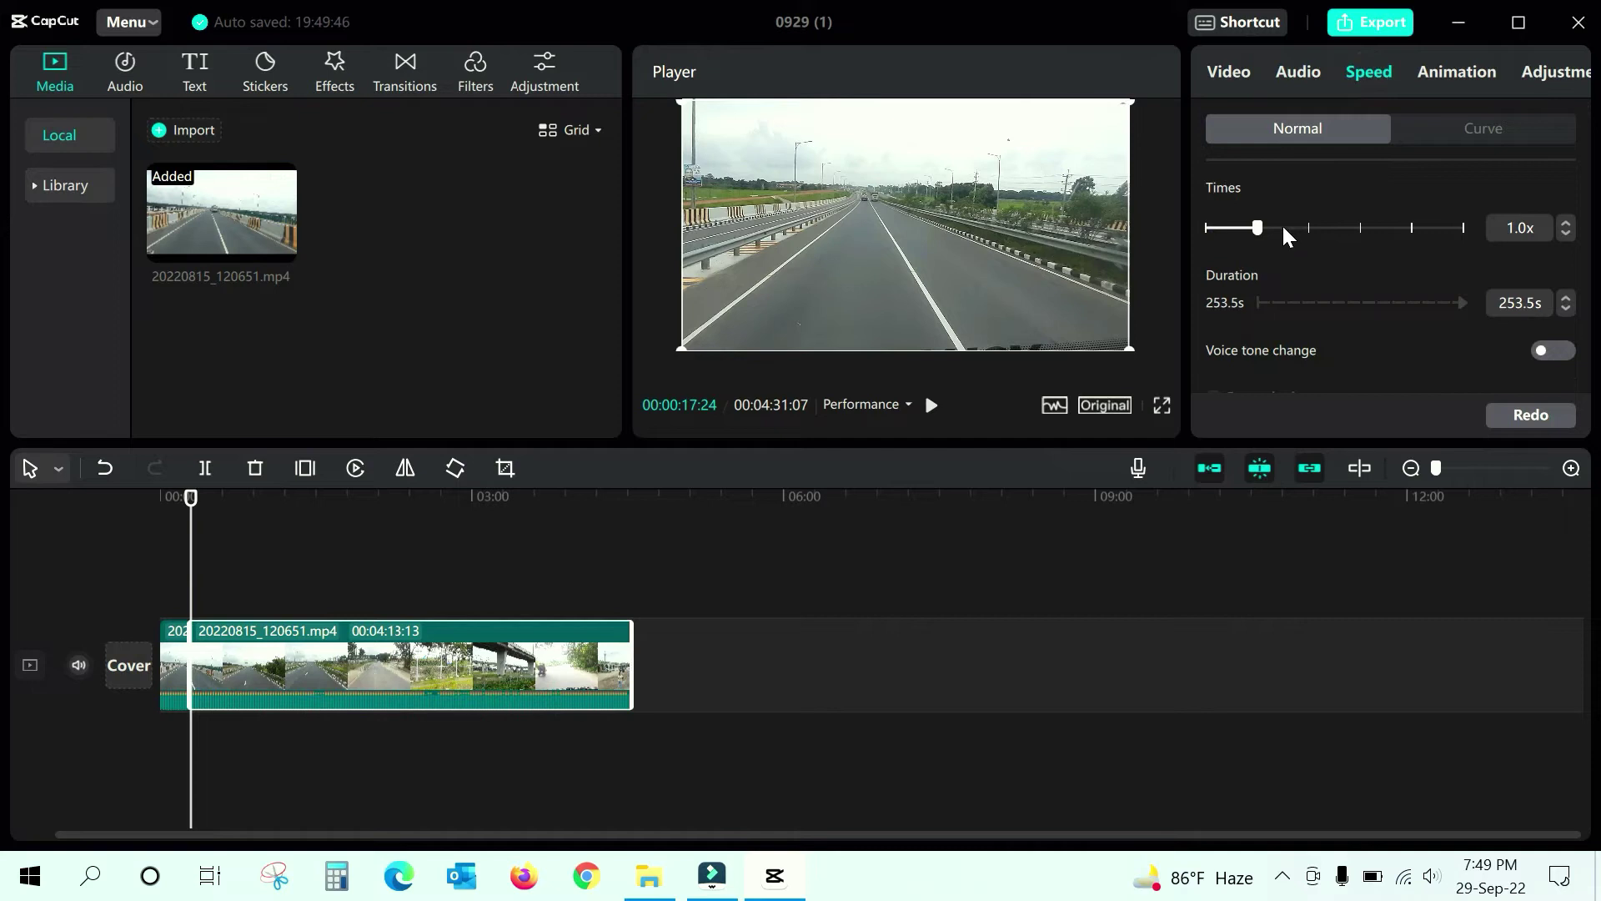
{"action": "left_click", "coordinate": [1428, 73]}
{"action": "scroll", "coordinate": [1426, 359], "scroll_direction": "down", "scroll_amount": 5}
{"action": "scroll", "coordinate": [1453, 367], "scroll_direction": "up", "scroll_amount": 5}
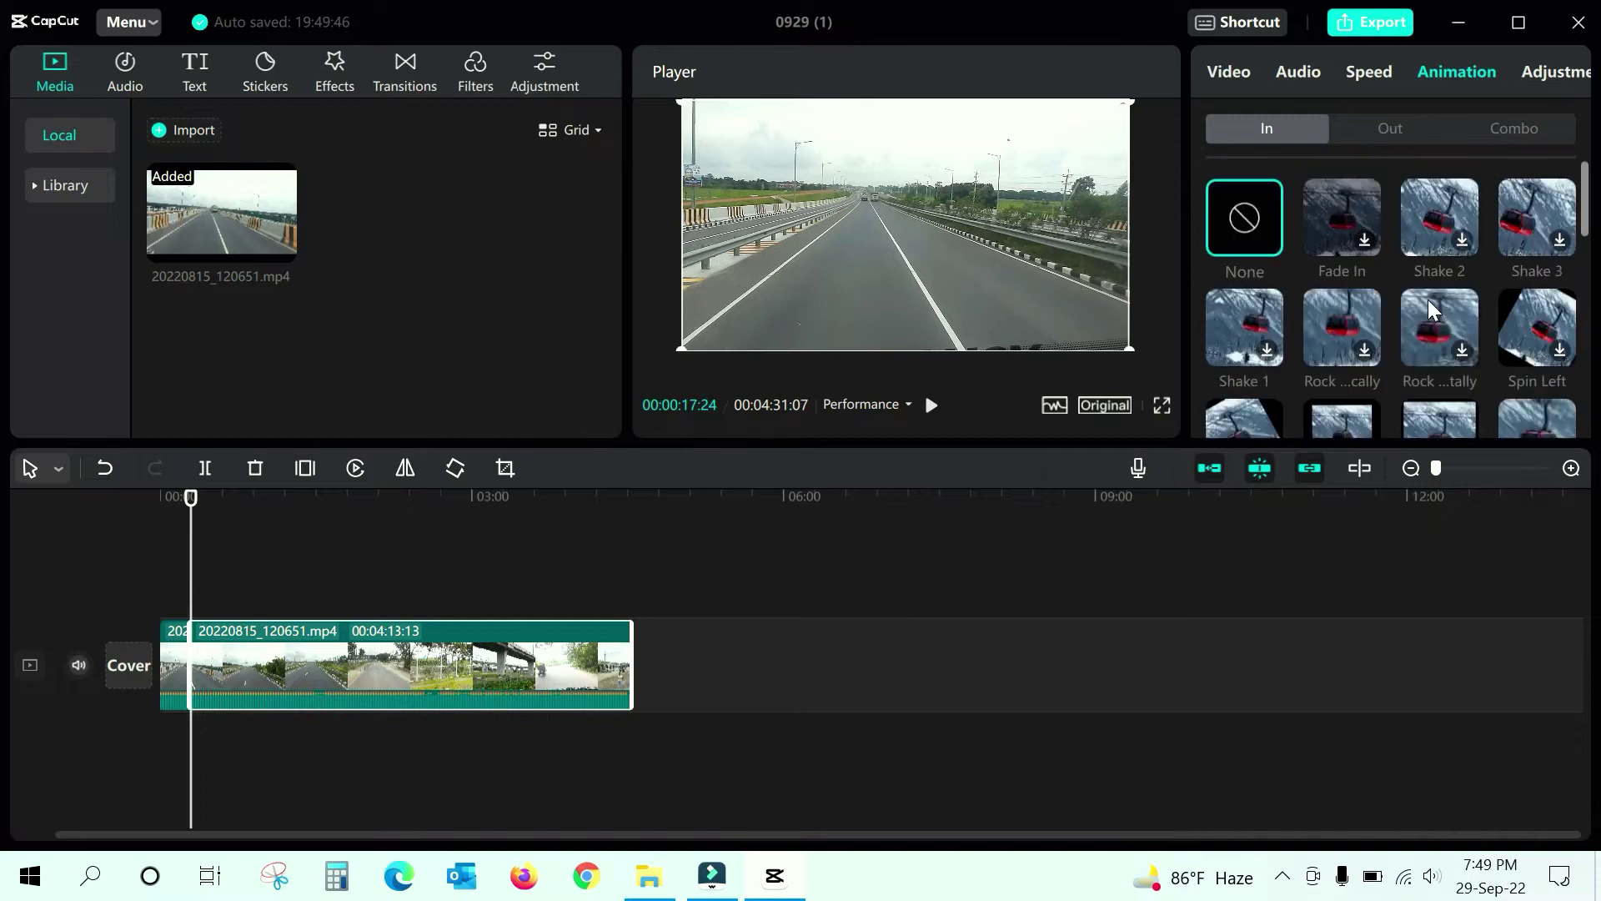
{"action": "left_click", "coordinate": [1388, 126]}
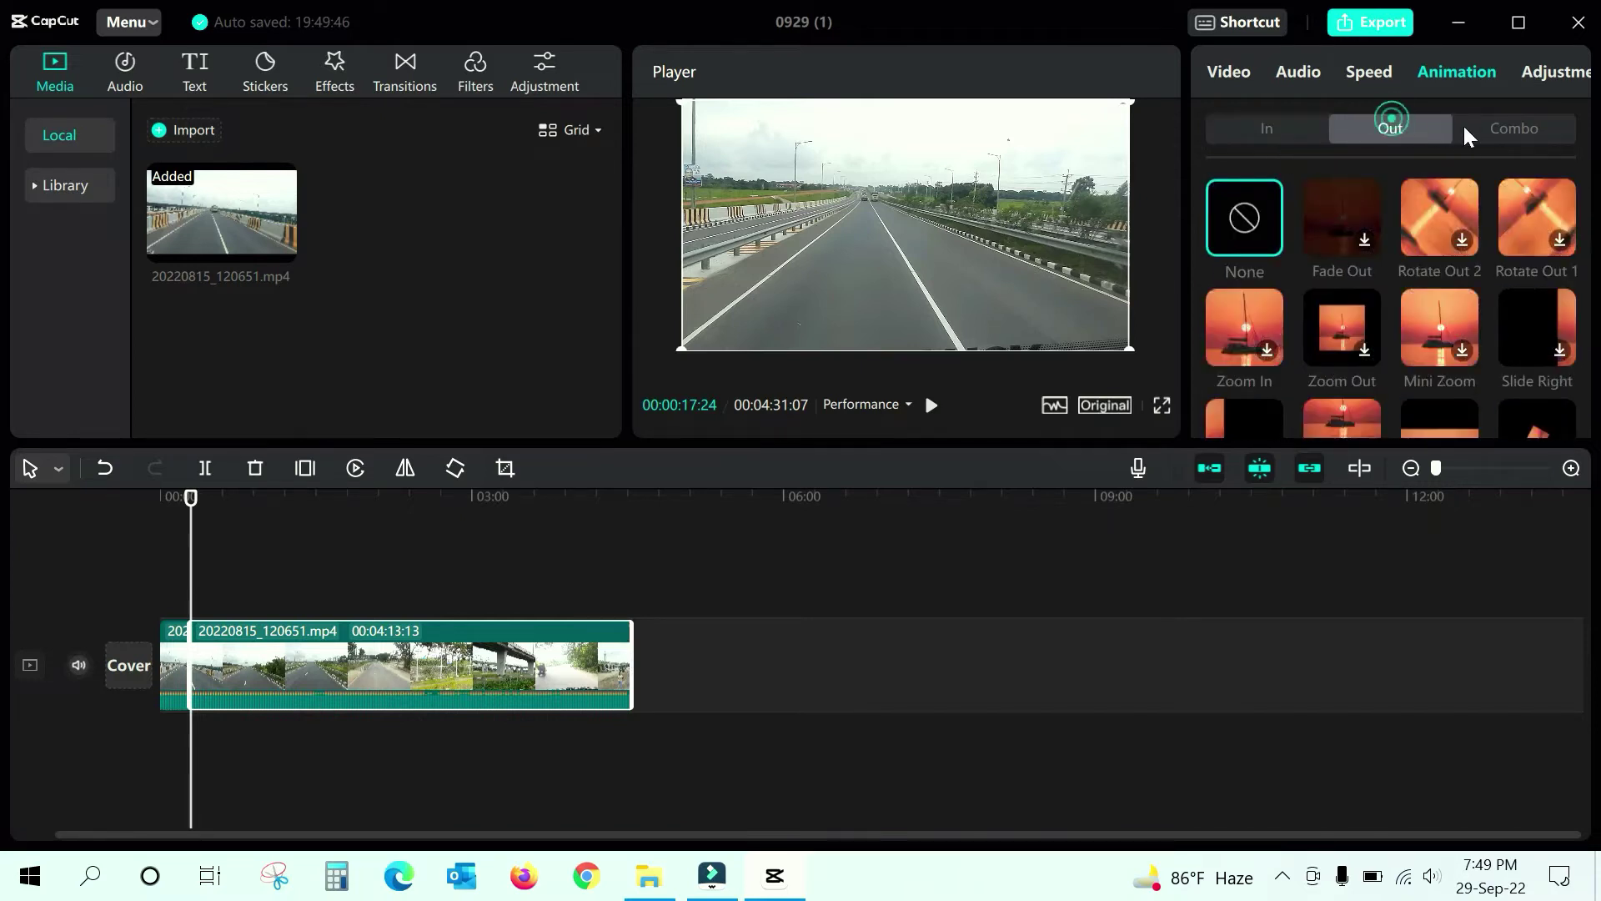
{"action": "left_click", "coordinate": [1492, 127]}
{"action": "left_click", "coordinate": [1372, 128]}
- Set the selected road segment's basic color adjustments to Temp 5, Hue 4 and Contrast 7
{"action": "left_click", "coordinate": [1556, 70]}
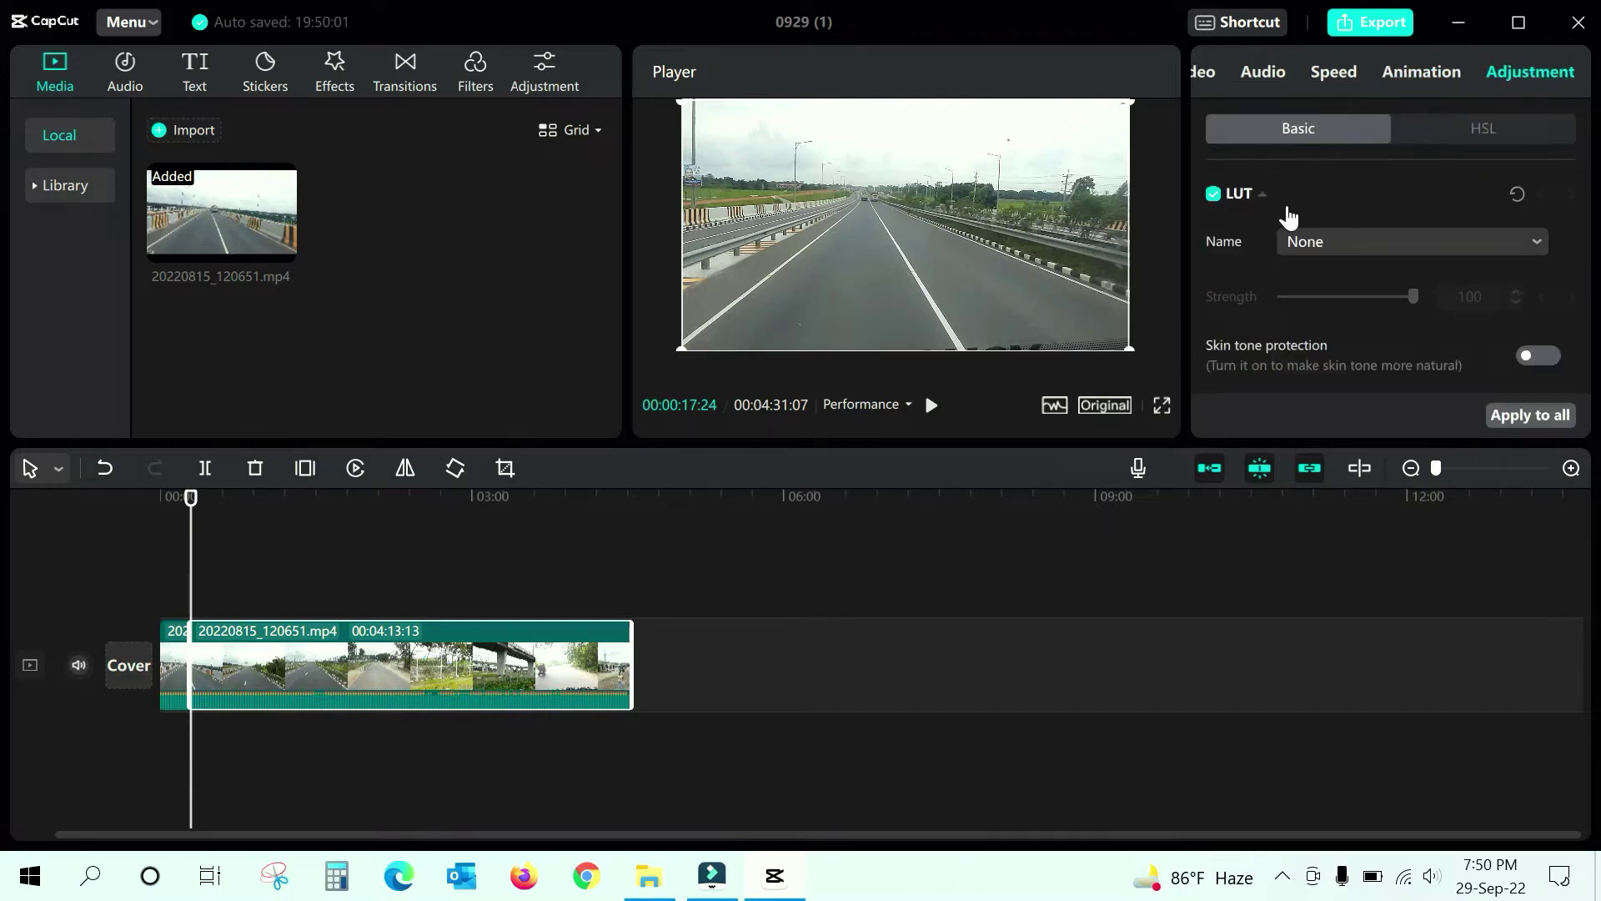
{"action": "left_click", "coordinate": [272, 496]}
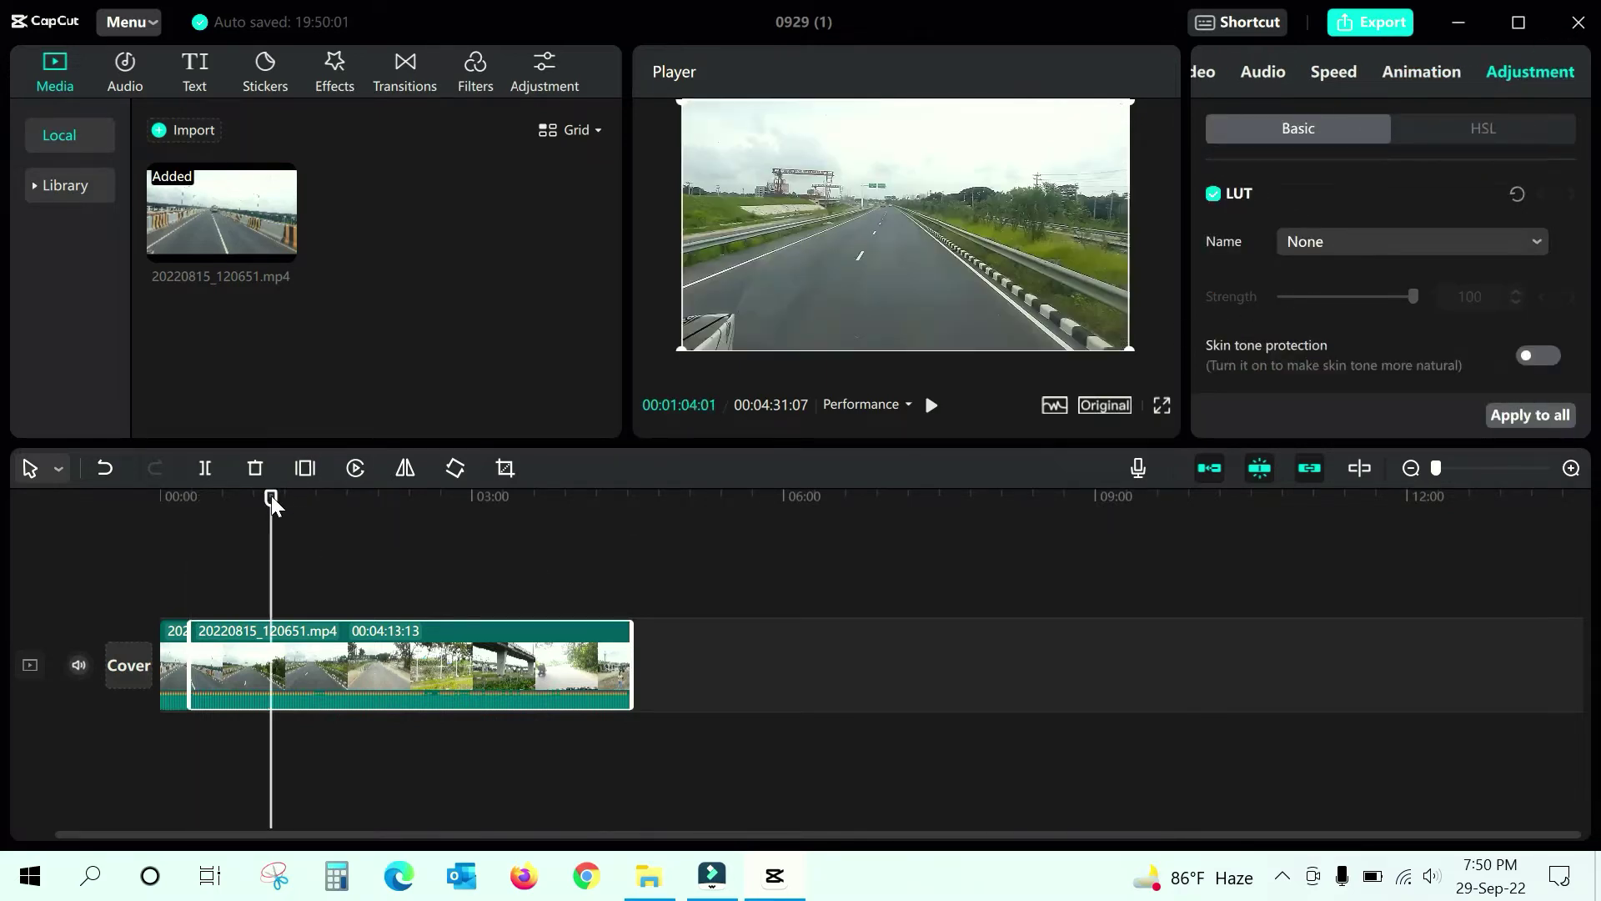
{"action": "scroll", "coordinate": [1303, 322], "scroll_direction": "down", "scroll_amount": 2}
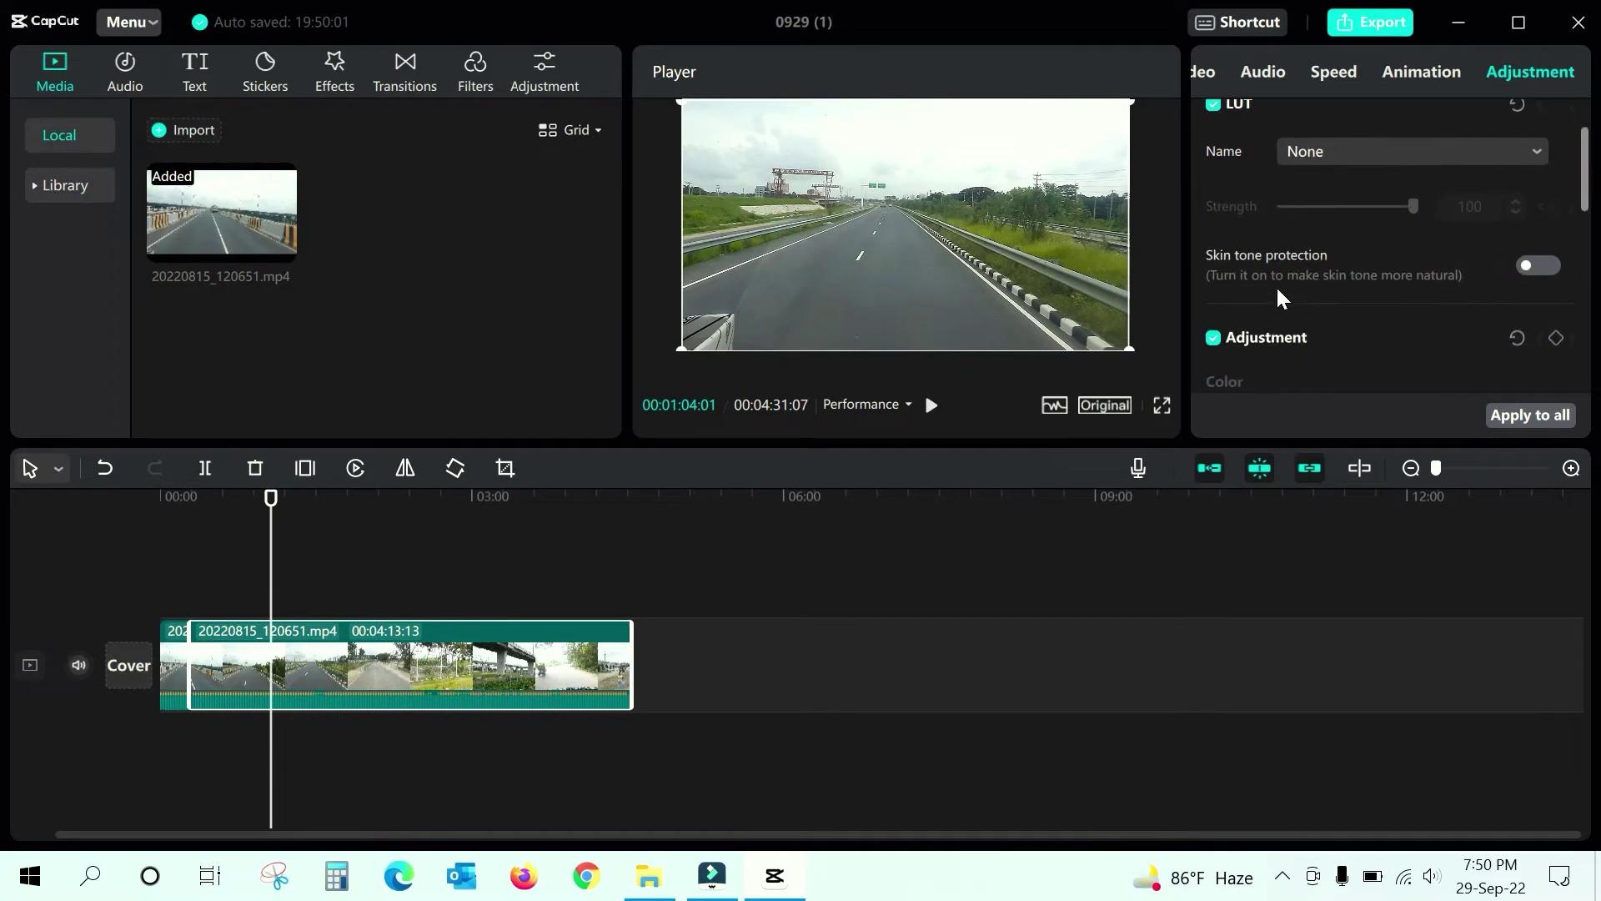
{"action": "scroll", "coordinate": [1282, 303], "scroll_direction": "down", "scroll_amount": 4}
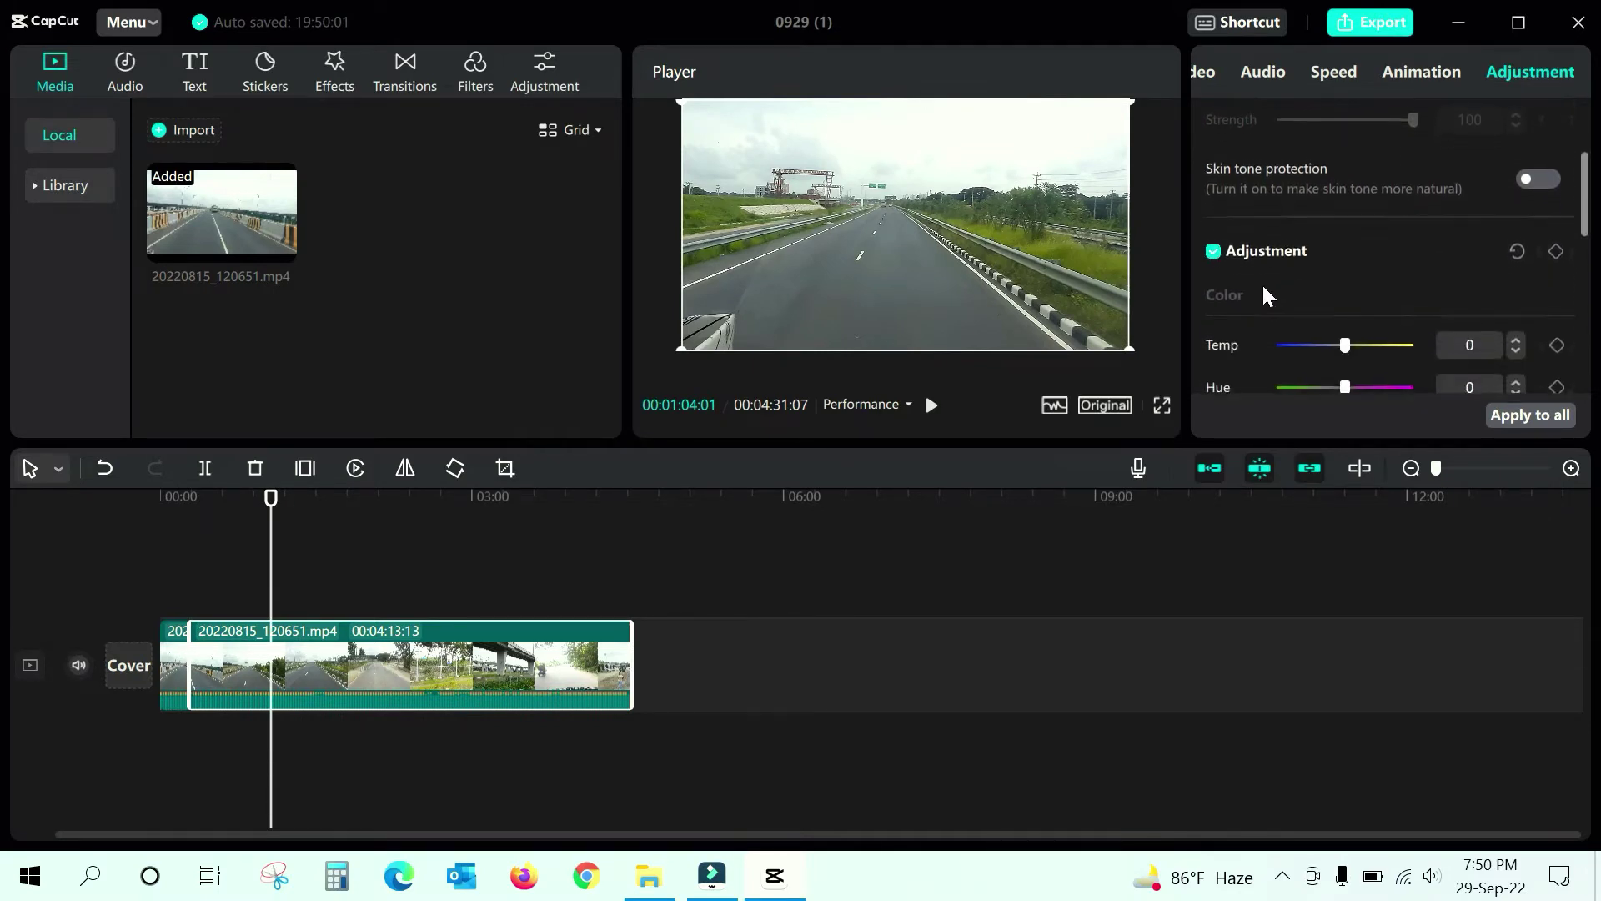
{"action": "left_click_drag", "start_coordinate": [1350, 254], "coordinate": [1348, 296]}
{"action": "scroll", "coordinate": [1351, 295], "scroll_direction": "down", "scroll_amount": 3}
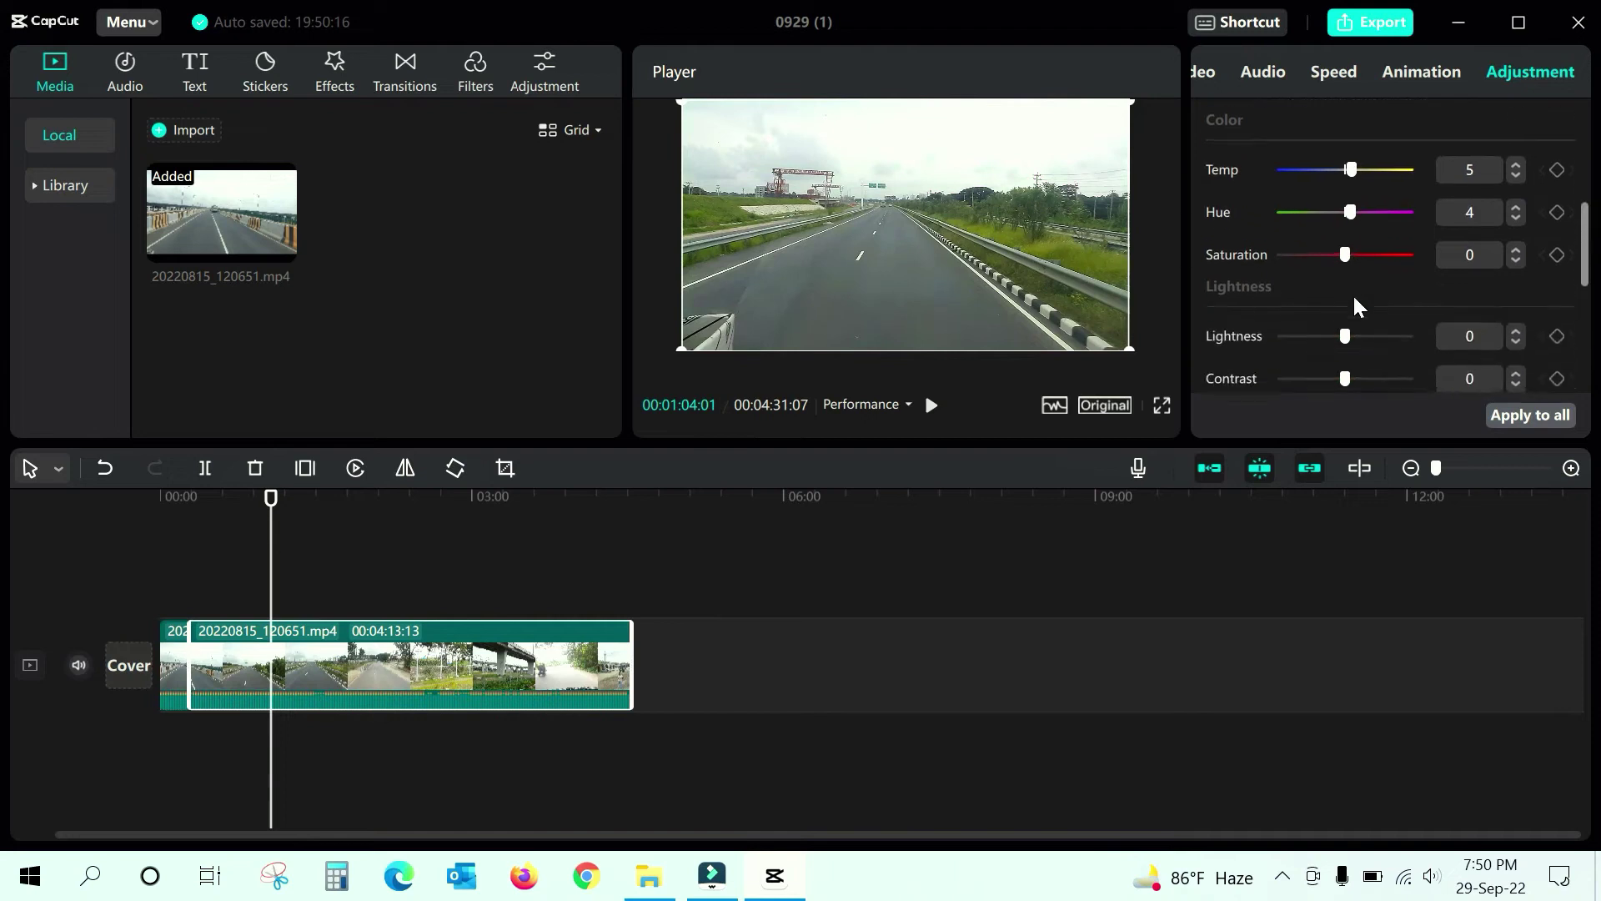
{"action": "left_click_drag", "start_coordinate": [1345, 238], "coordinate": [1354, 277]}
{"action": "scroll", "coordinate": [1359, 289], "scroll_direction": "down", "scroll_amount": 3}
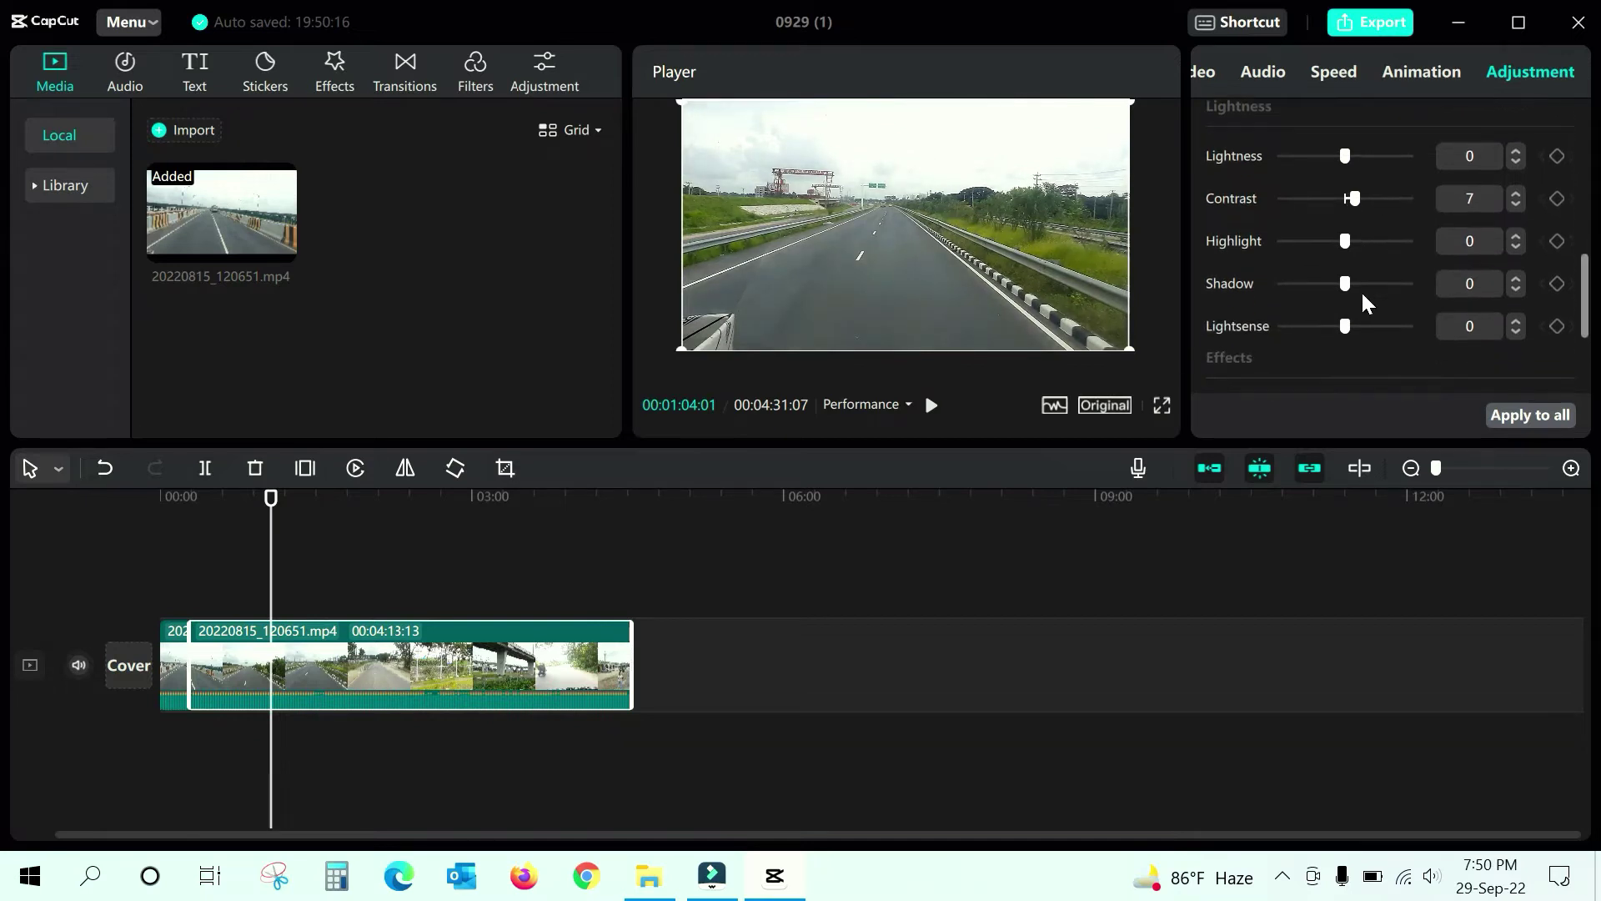
{"action": "scroll", "coordinate": [1326, 307], "scroll_direction": "down", "scroll_amount": 2}
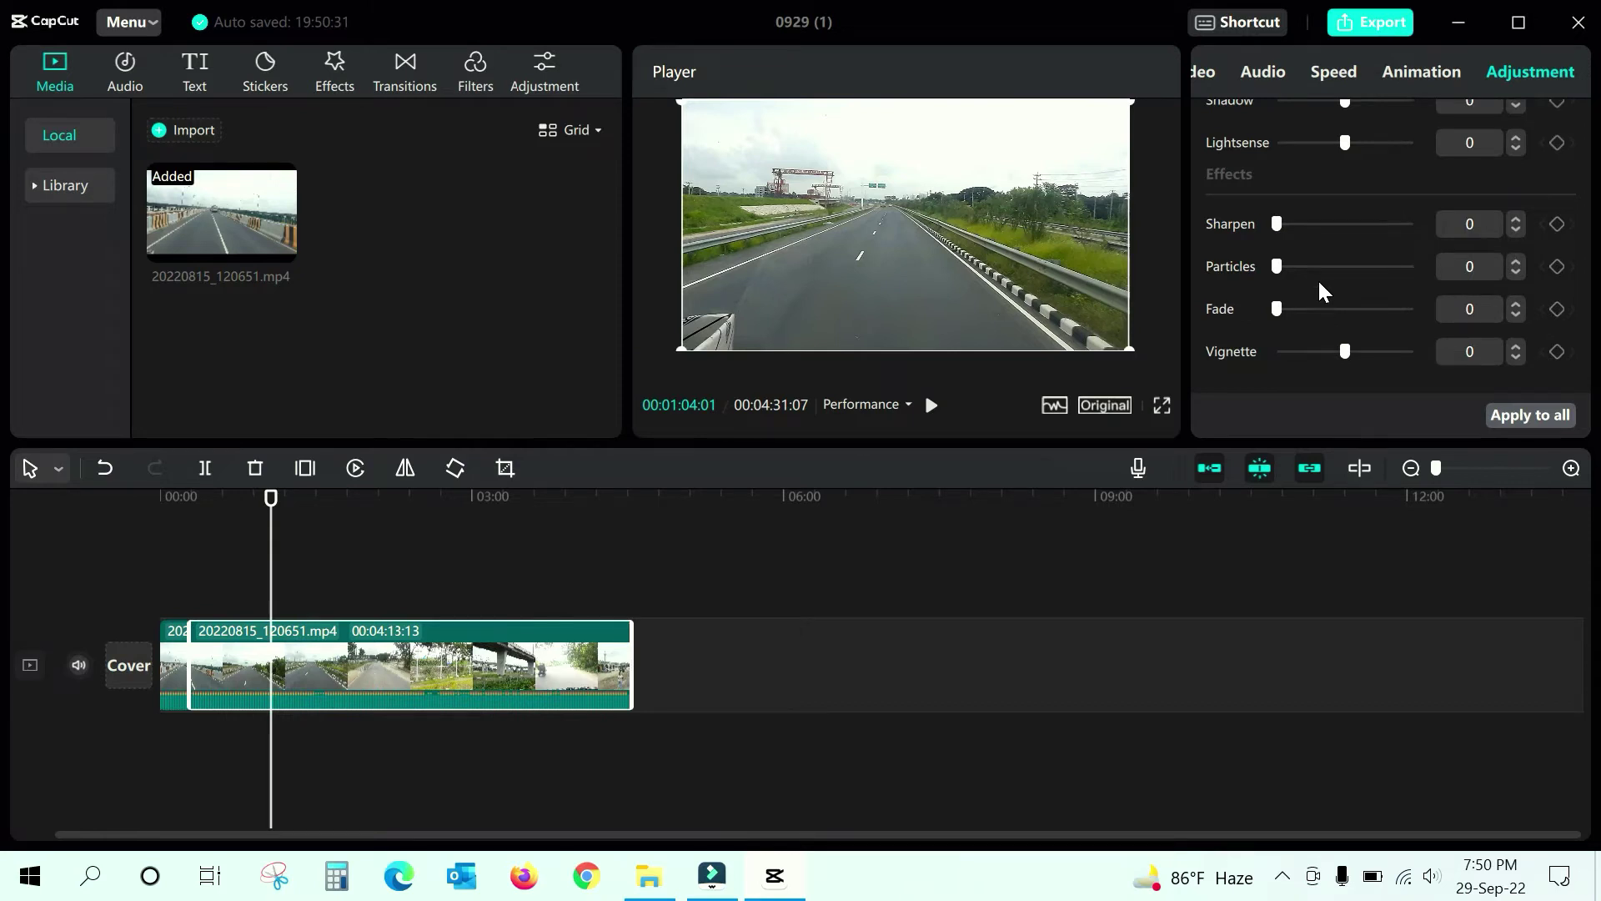
{"action": "scroll", "coordinate": [1333, 250], "scroll_direction": "up", "scroll_amount": 5}
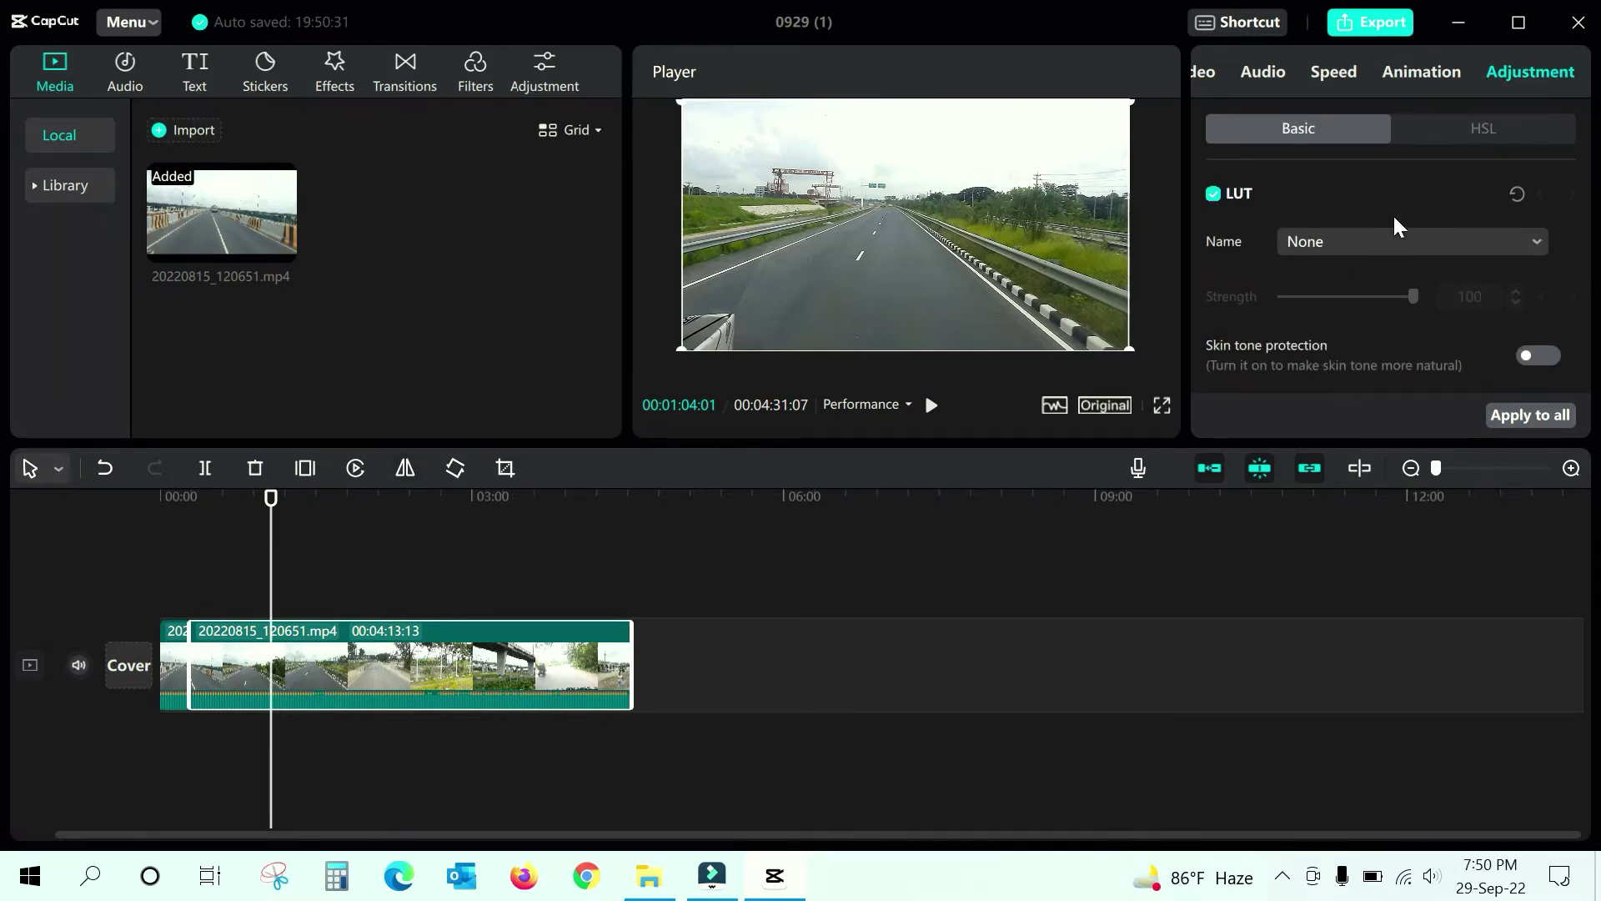
- In the segment's HSL adjustment, set the green color range to Hue 11, Saturation 14 and Lightness 11
{"action": "left_click", "coordinate": [1450, 133]}
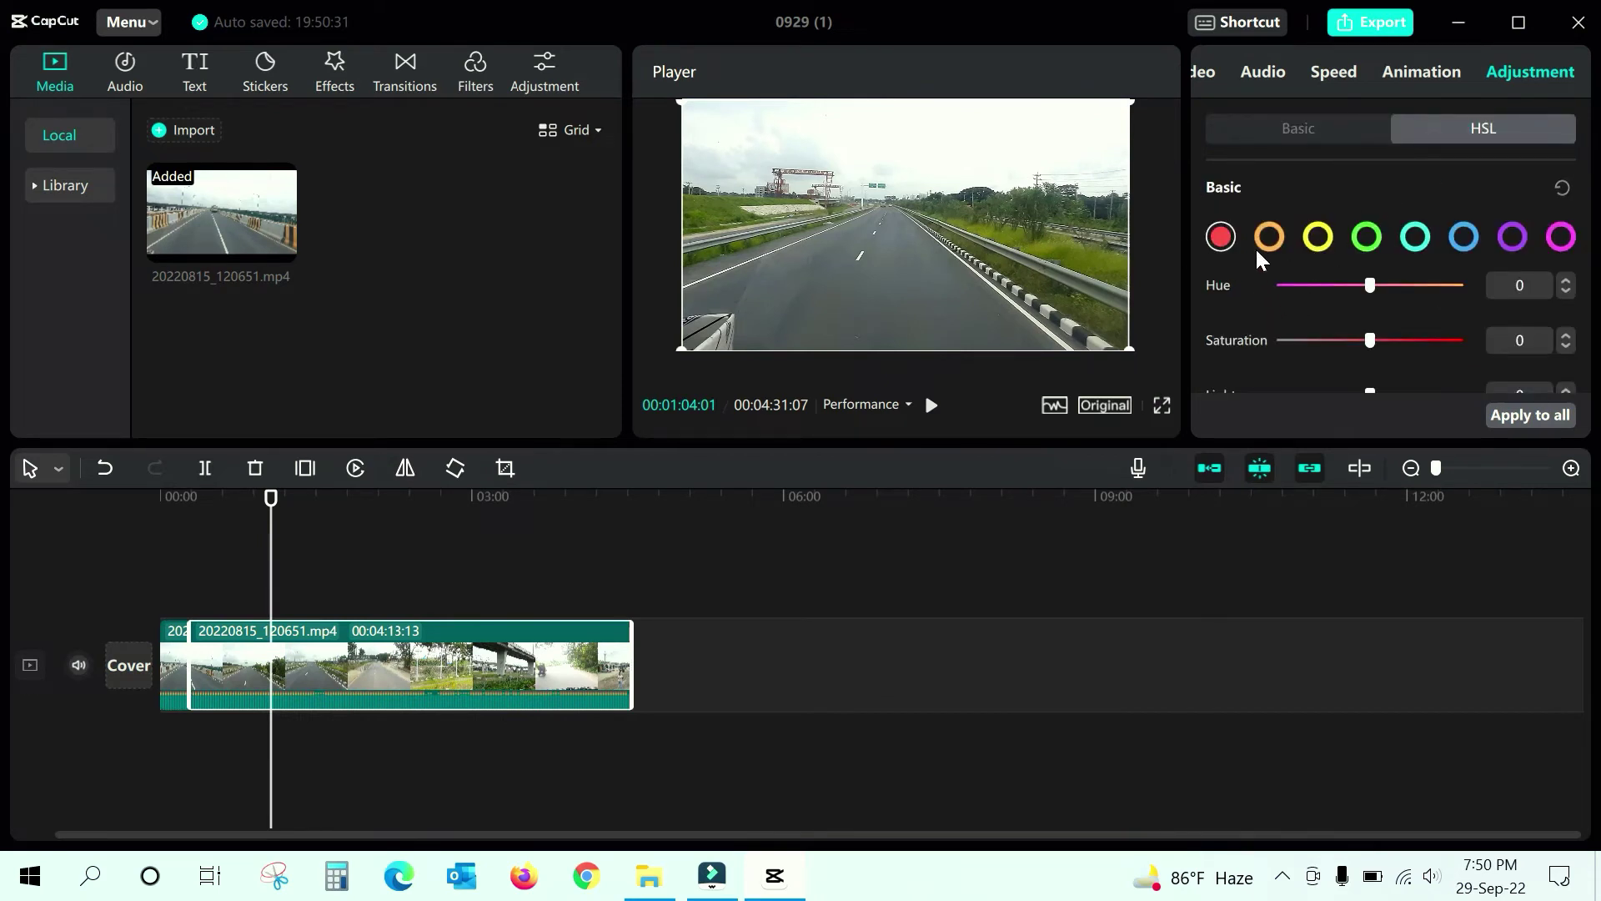
{"action": "left_click", "coordinate": [1376, 240]}
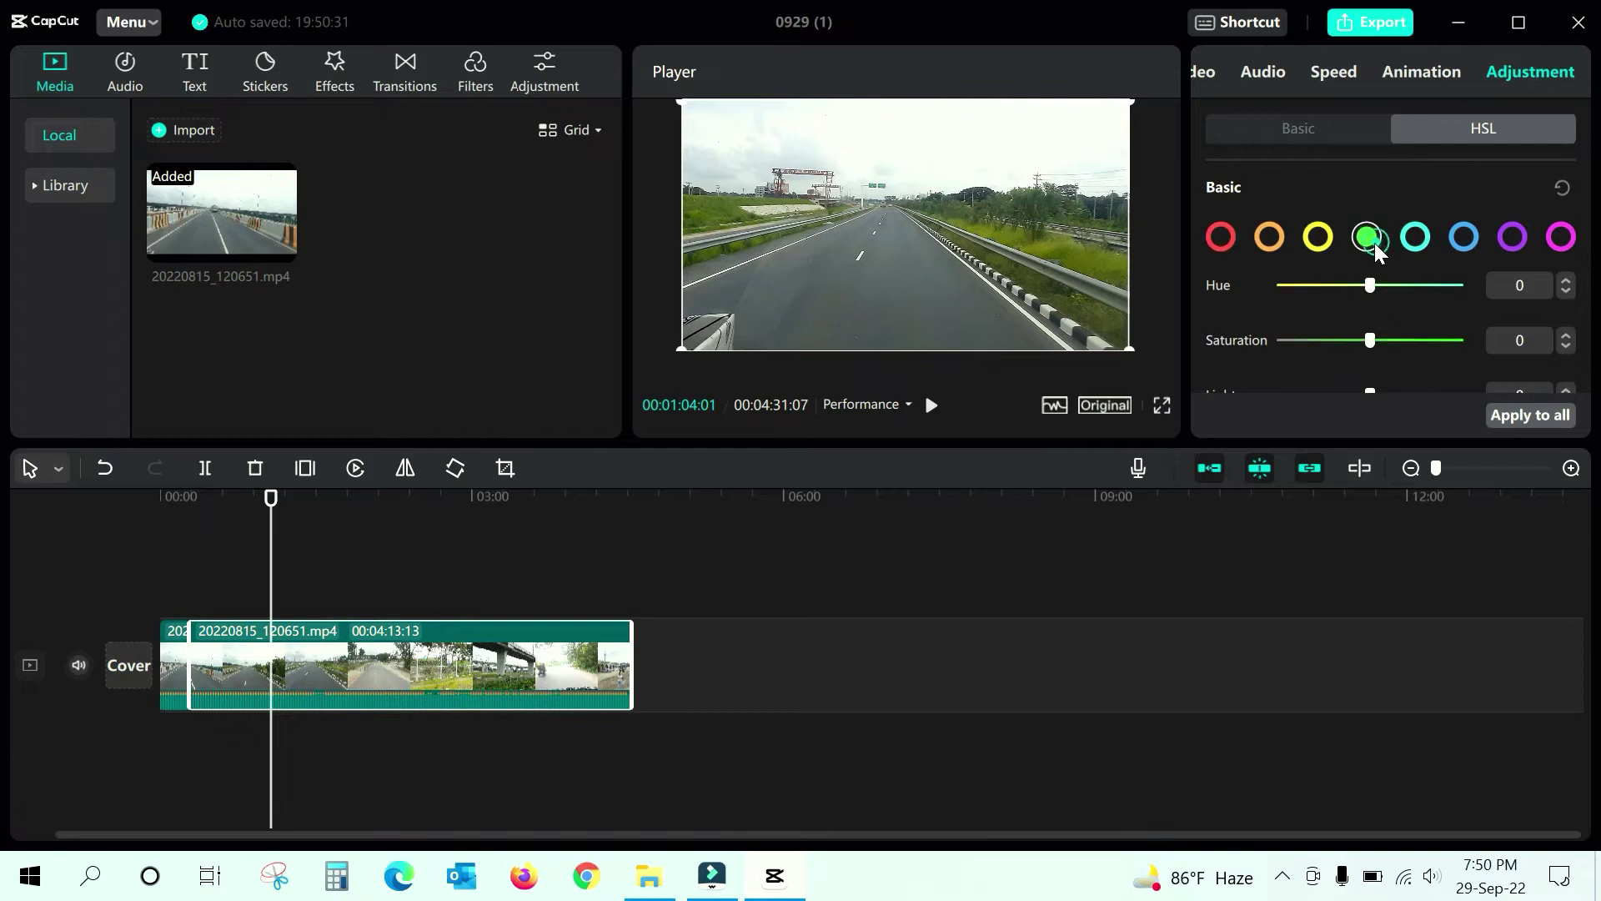
{"action": "mouse_move", "coordinate": [1374, 283]}
{"action": "left_mouse_down"}
{"action": "mouse_move", "coordinate": [1423, 287]}
{"action": "mouse_move", "coordinate": [1345, 286]}
{"action": "left_mouse_up"}
{"action": "mouse_move", "coordinate": [1370, 337]}
{"action": "left_mouse_down"}
{"action": "mouse_move", "coordinate": [1411, 334]}
{"action": "mouse_move", "coordinate": [1349, 342]}
{"action": "mouse_move", "coordinate": [1384, 340]}
{"action": "left_mouse_up"}
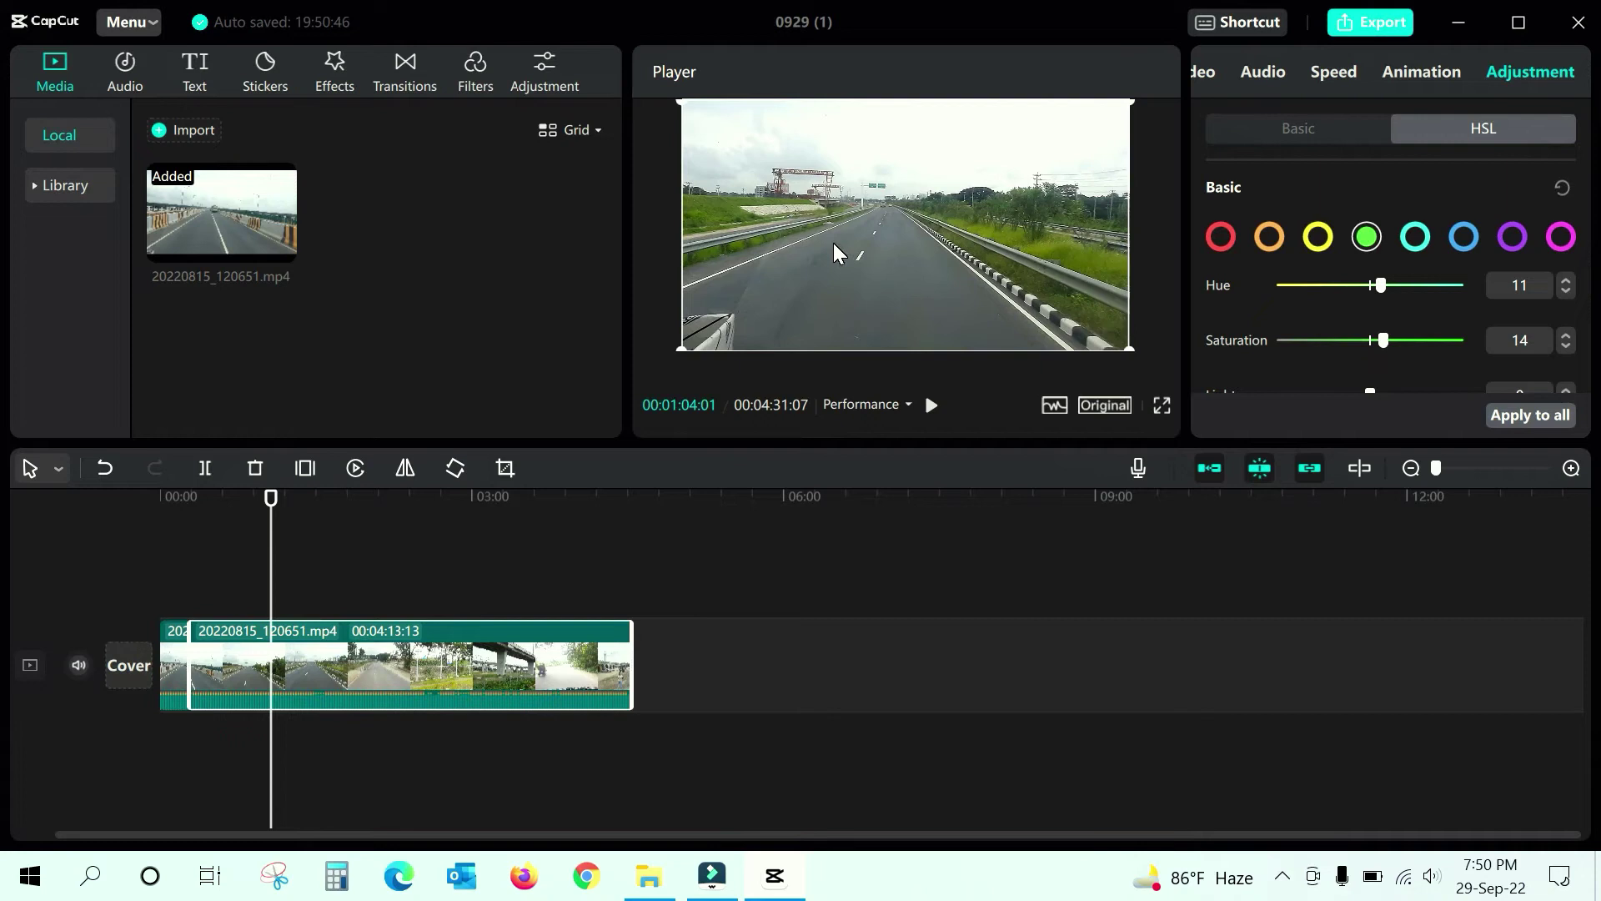
{"action": "scroll", "coordinate": [1382, 307], "scroll_direction": "down", "scroll_amount": 1}
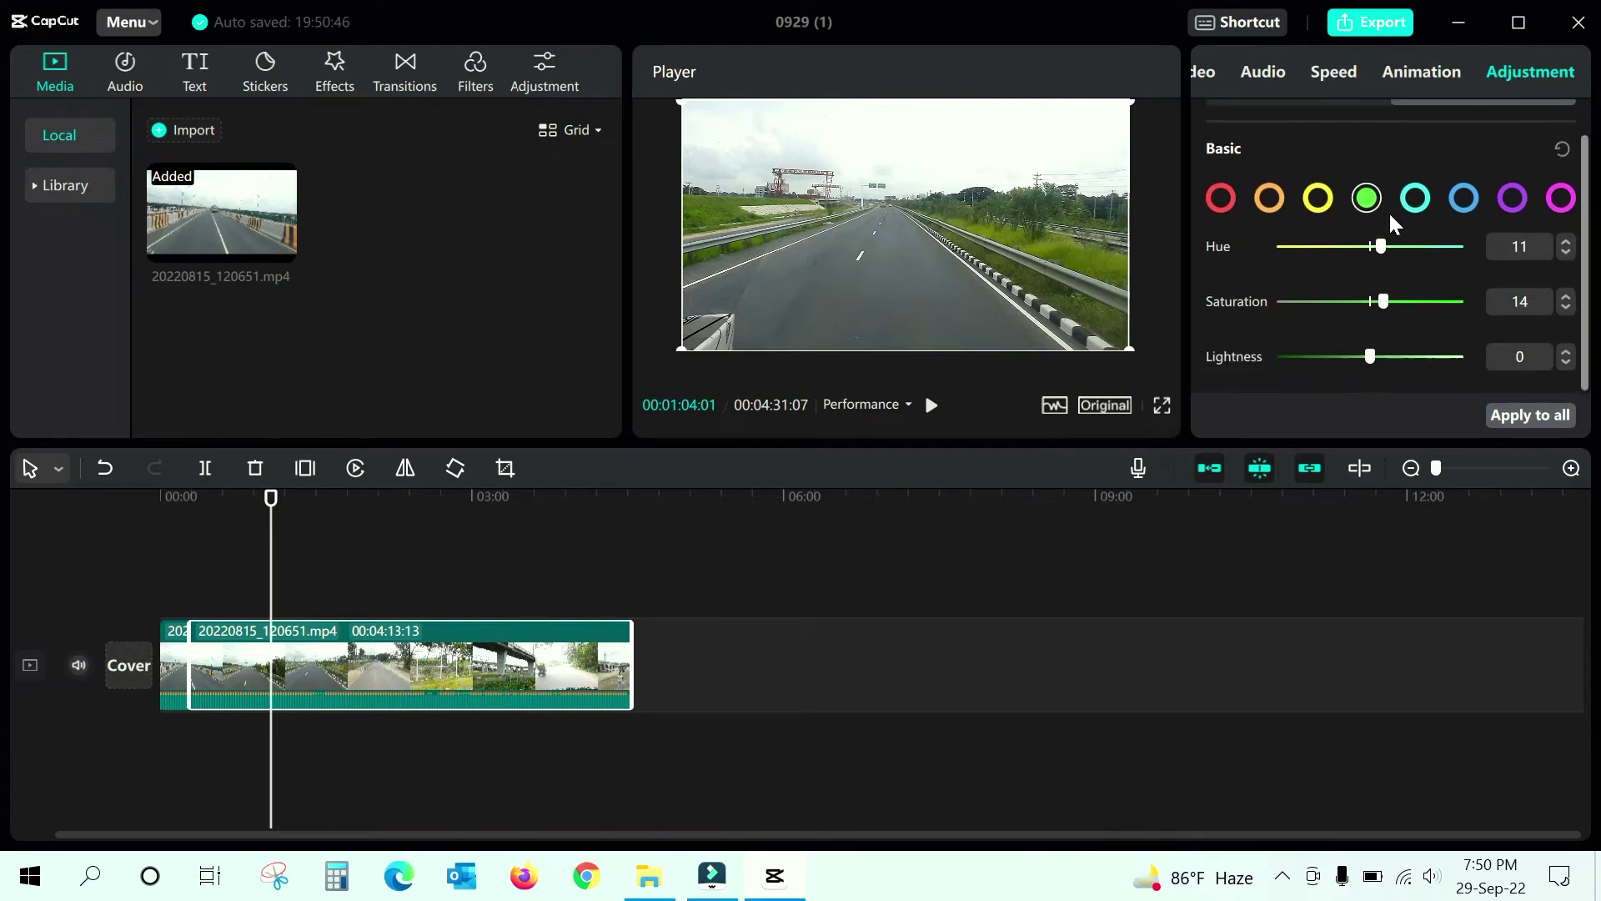
{"action": "mouse_move", "coordinate": [1368, 349]}
{"action": "left_mouse_down"}
{"action": "mouse_move", "coordinate": [1403, 353]}
{"action": "mouse_move", "coordinate": [1344, 359]}
{"action": "mouse_move", "coordinate": [1381, 361]}
{"action": "left_mouse_up"}
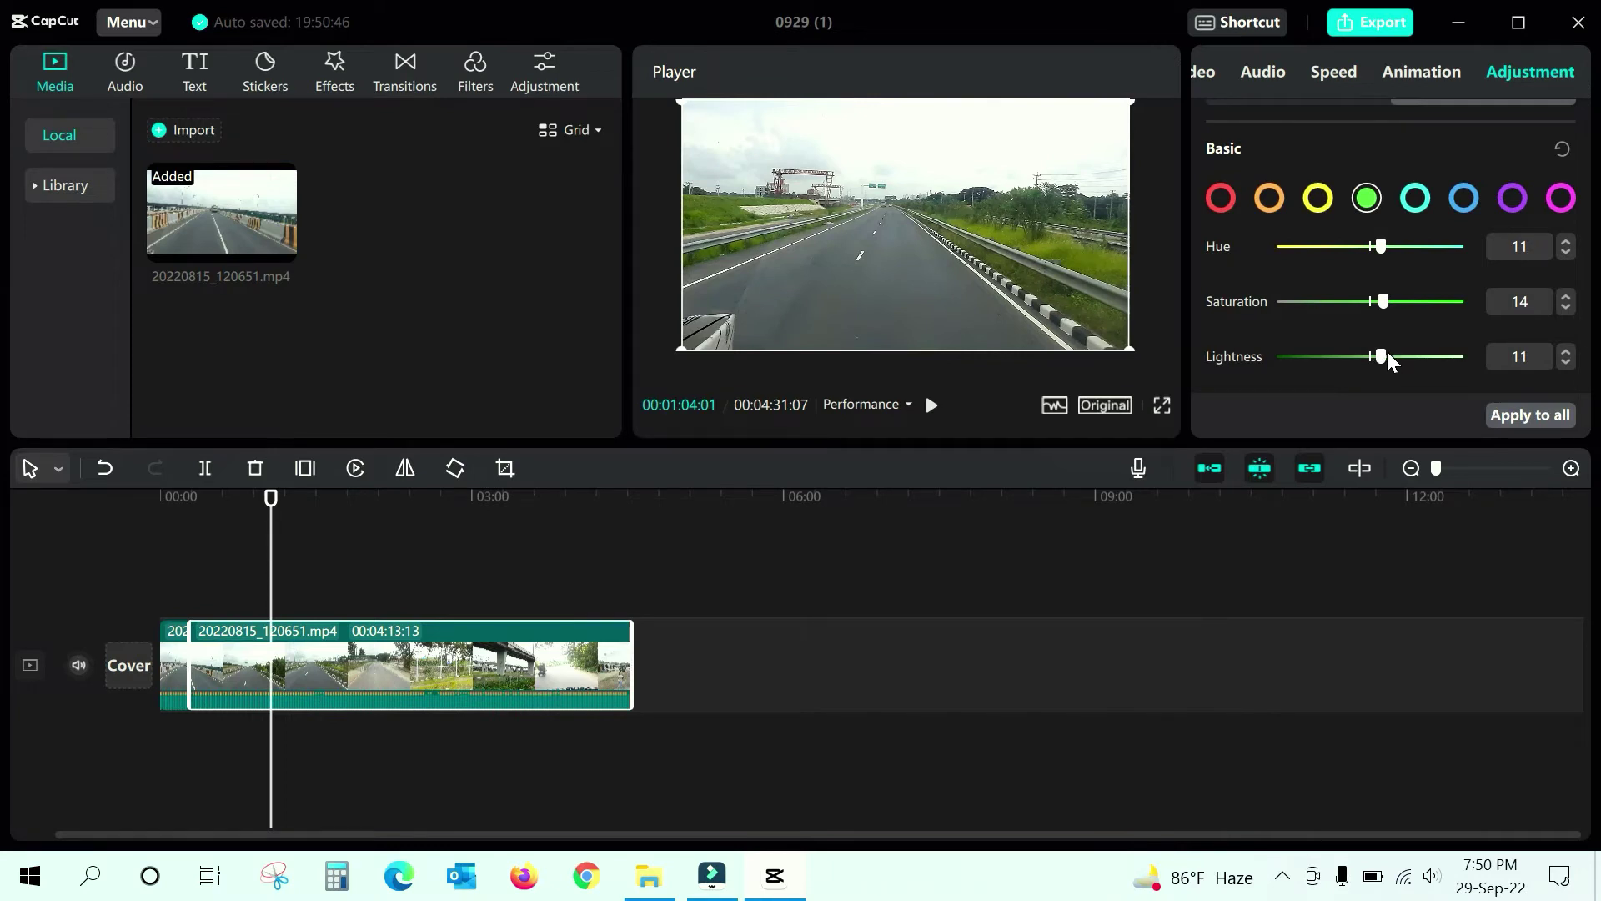
{"action": "scroll", "coordinate": [1388, 352], "scroll_direction": "up", "scroll_amount": 1}
{"action": "scroll", "coordinate": [1444, 294], "scroll_direction": "down", "scroll_amount": 1}
{"action": "scroll", "coordinate": [1444, 297], "scroll_direction": "up", "scroll_amount": 1}
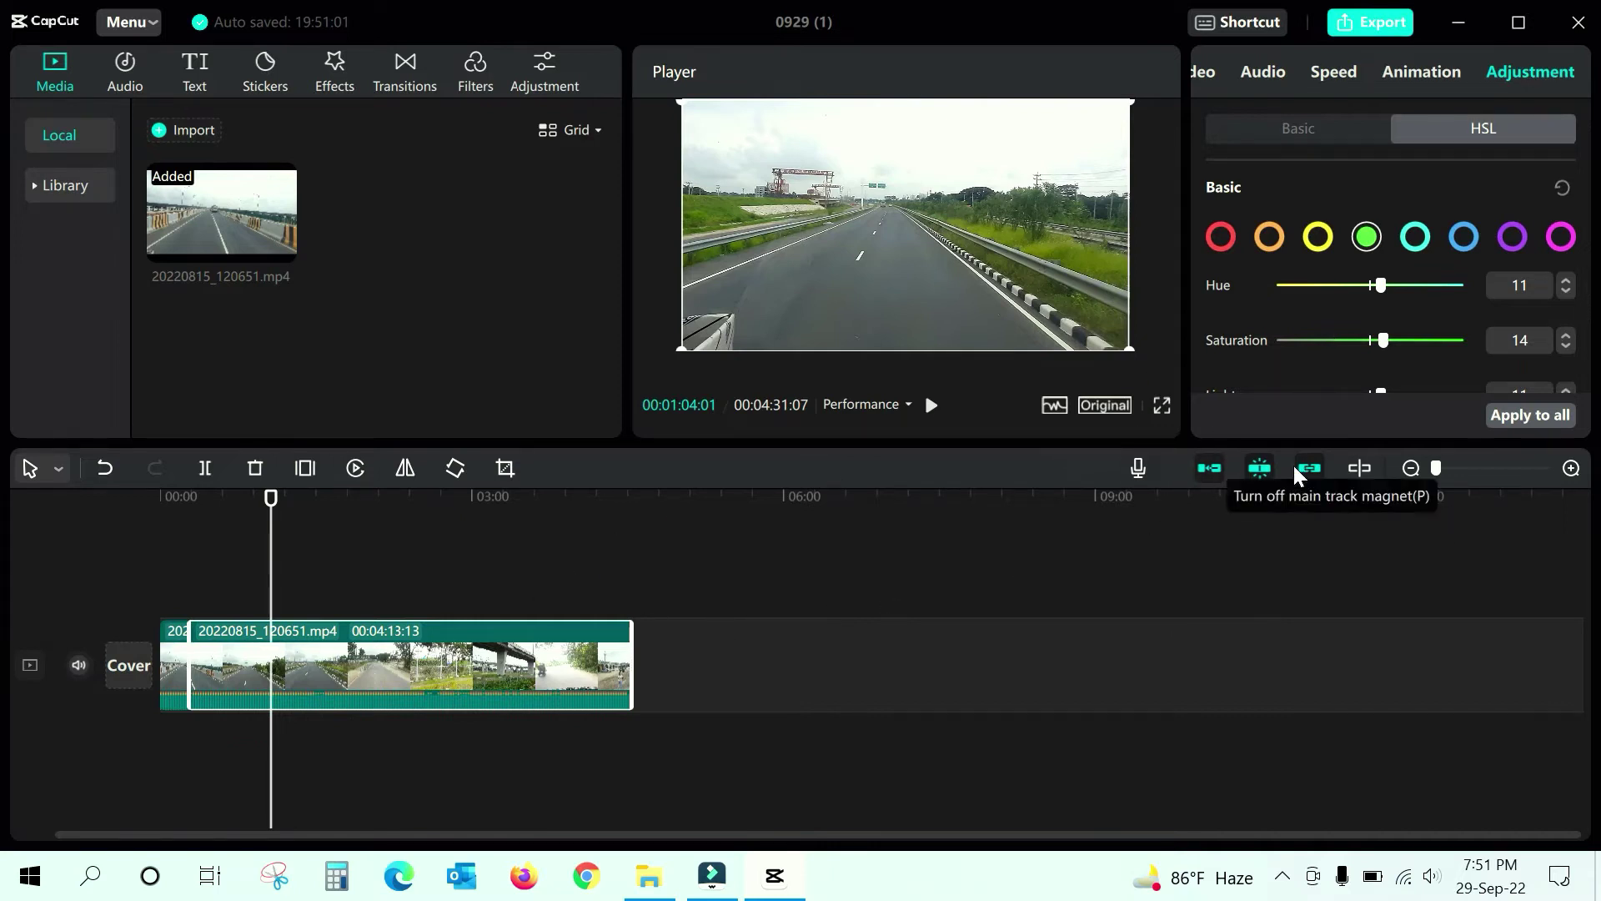
{"action": "scroll", "coordinate": [1436, 343], "scroll_direction": "down", "scroll_amount": 1}
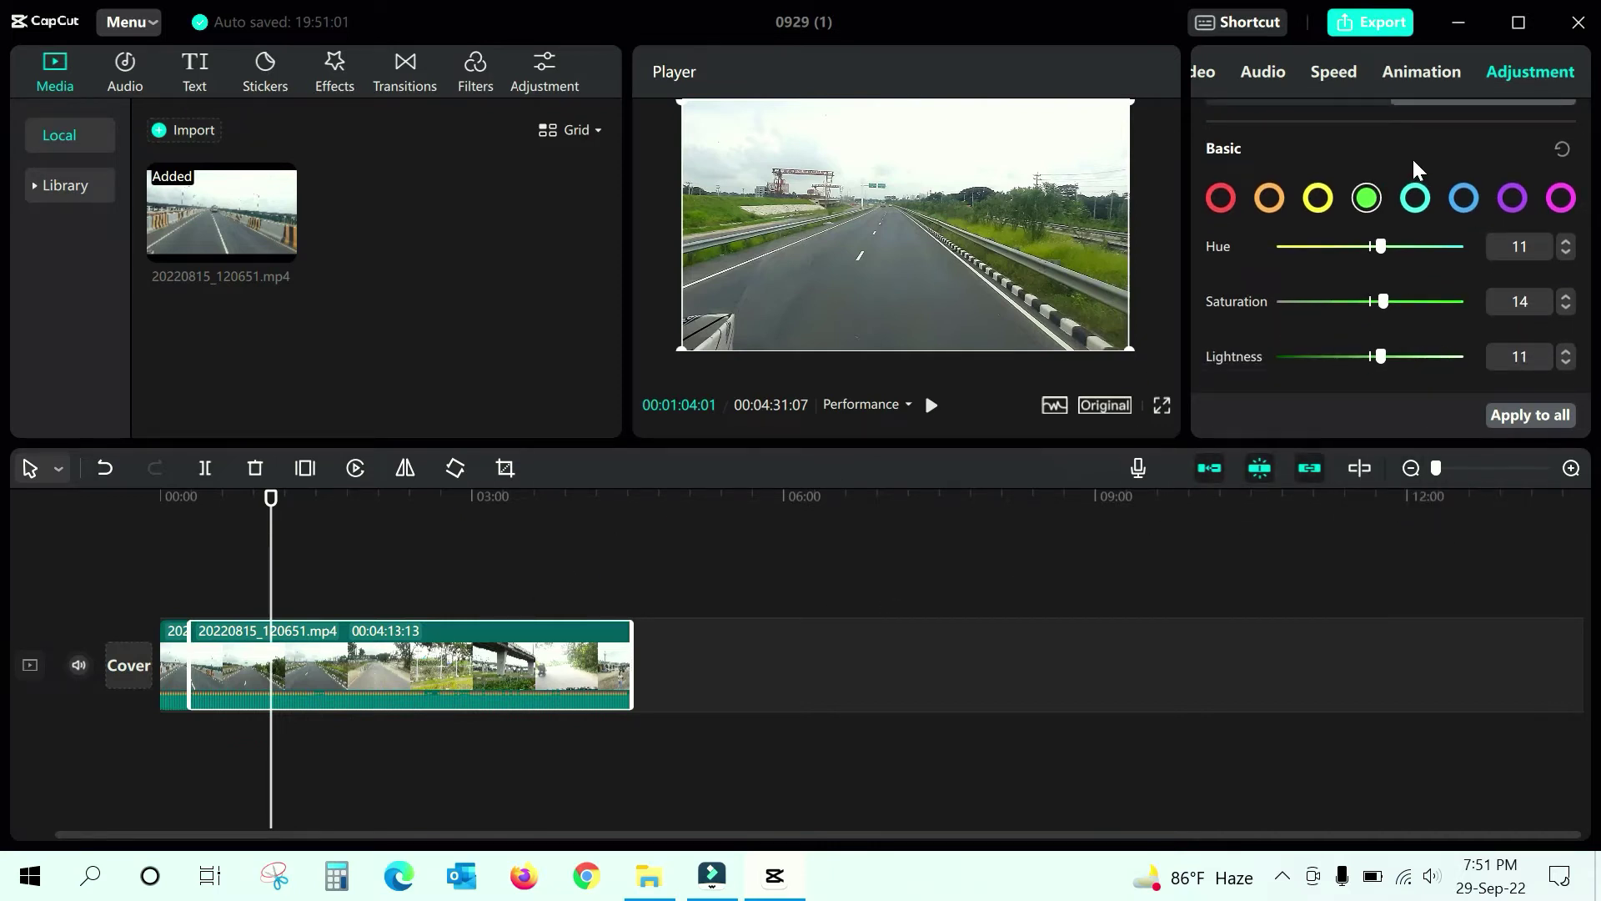
- Delete the short first segment before the split and select the remaining road clip
{"action": "left_click", "coordinate": [171, 667]}
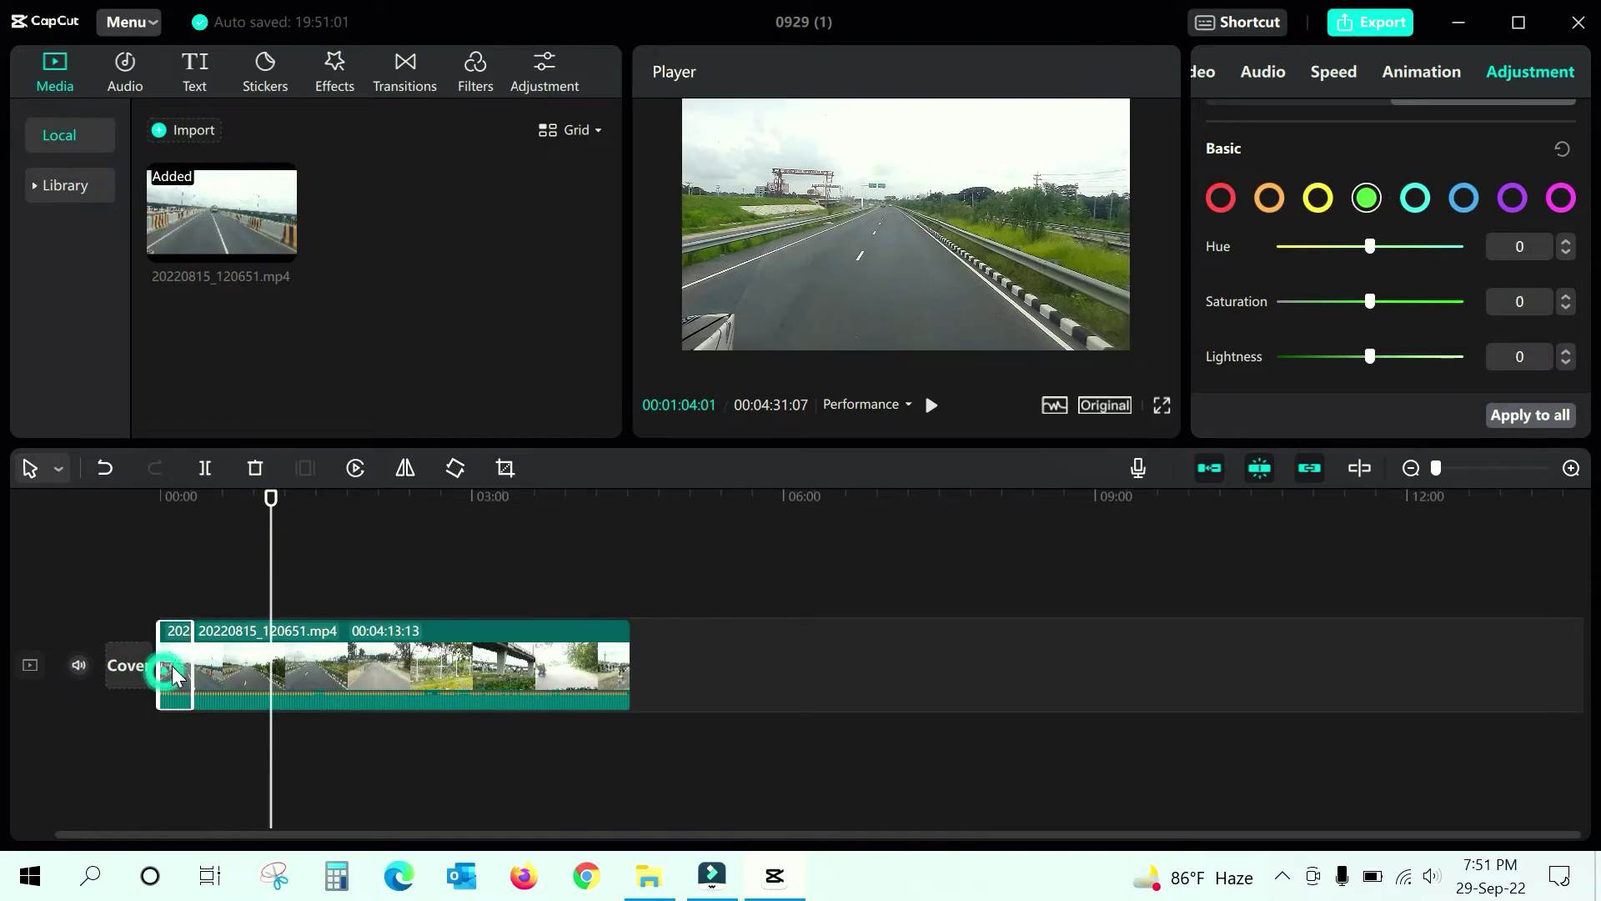
{"action": "left_click", "coordinate": [256, 468]}
{"action": "left_click", "coordinate": [296, 647]}
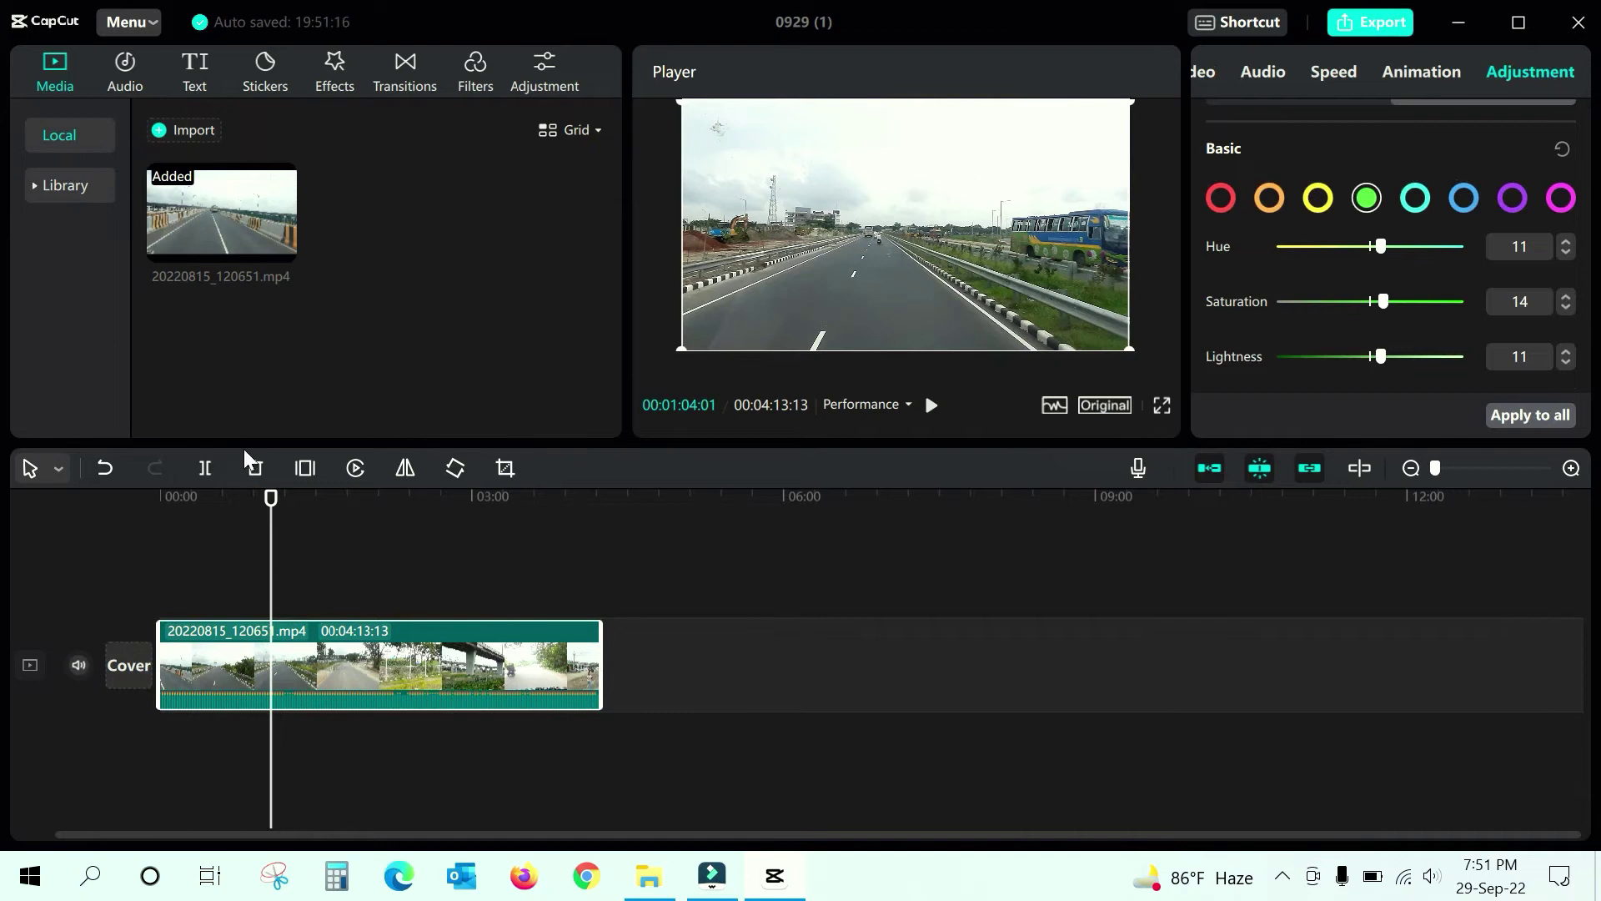
- Import the images maxresdefault and corsair-vengeance-lpx-16GB.jpg-580x416 from the Ryzen 30k PC folder into the project media
{"action": "left_click", "coordinate": [188, 129]}
{"action": "scroll", "coordinate": [472, 402], "scroll_direction": "down", "scroll_amount": 5}
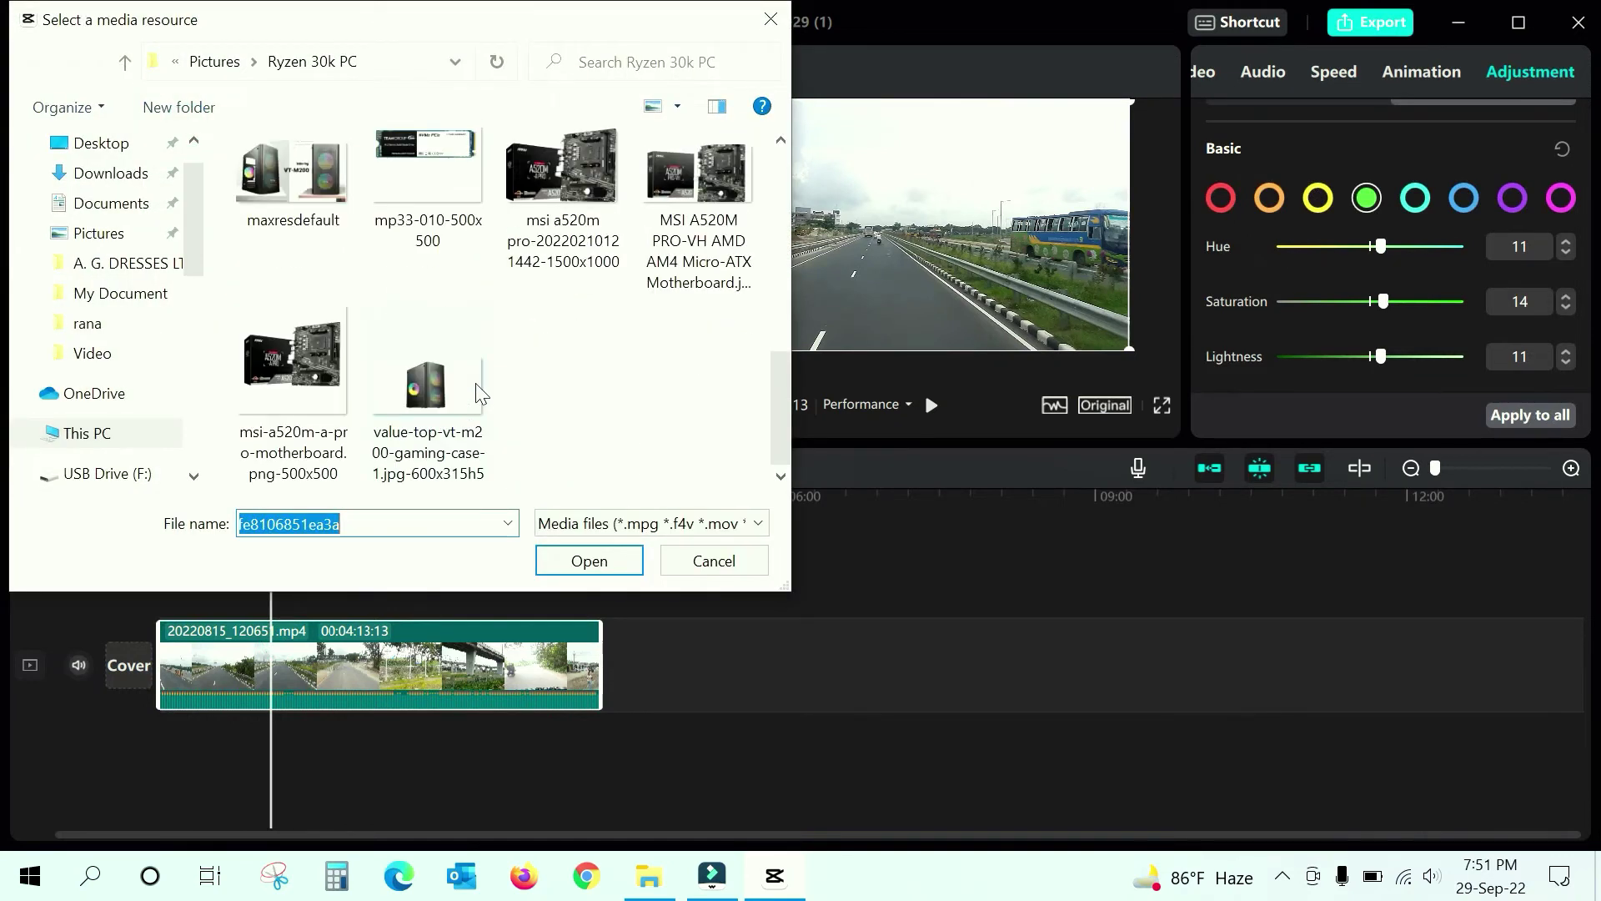
{"action": "left_click", "coordinate": [280, 221]}
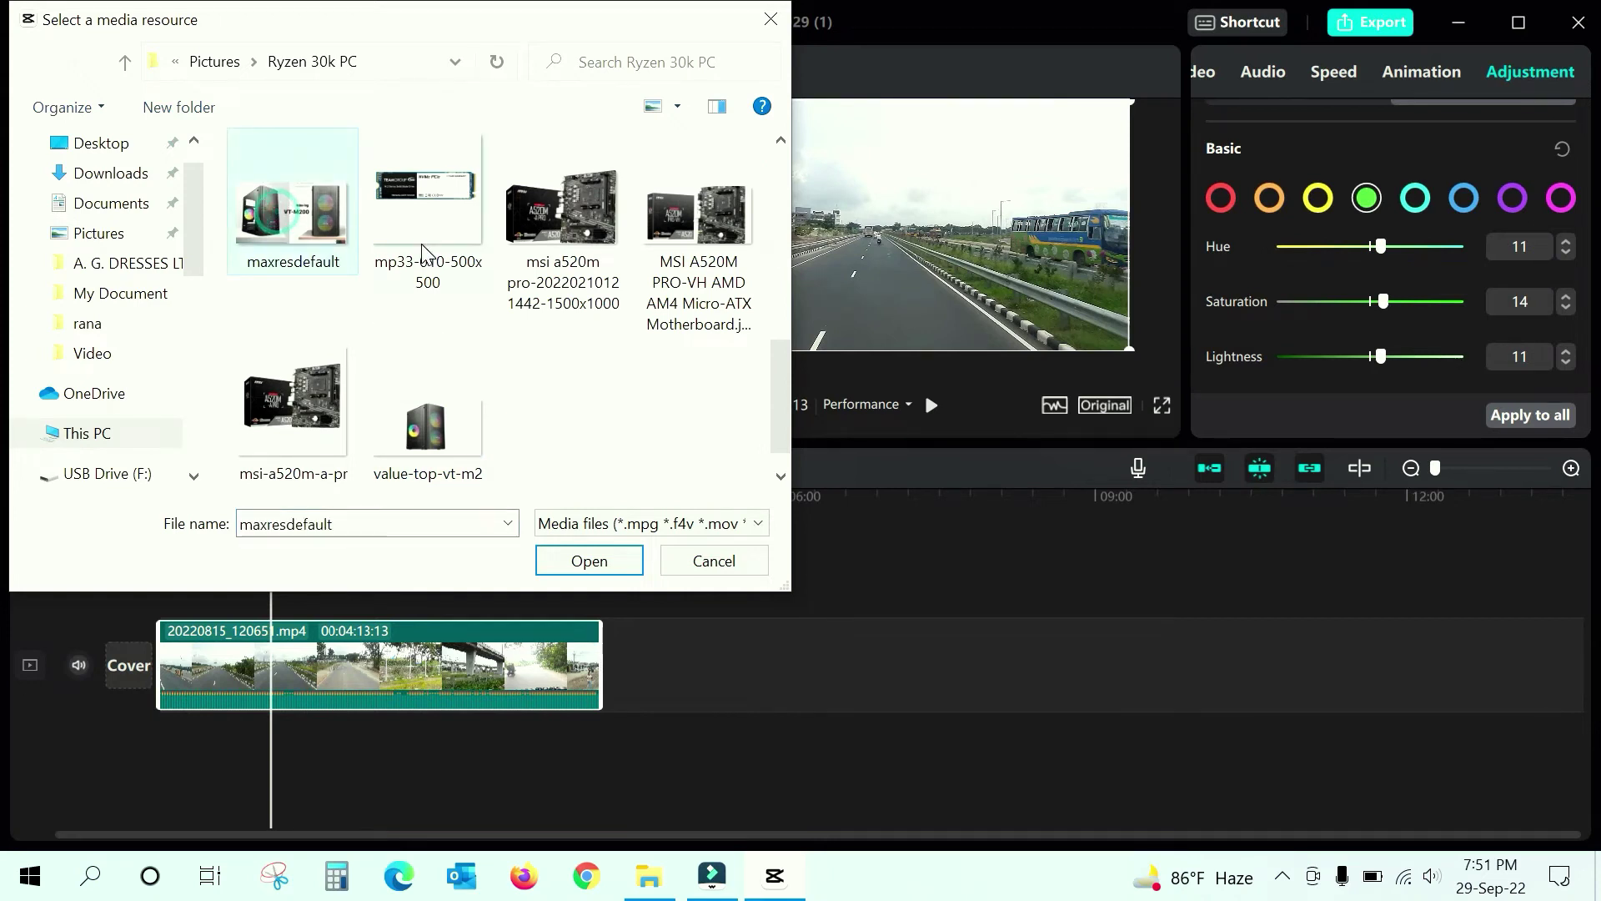
{"action": "scroll", "coordinate": [474, 284], "scroll_direction": "up", "scroll_amount": 3}
{"action": "scroll", "coordinate": [540, 354], "scroll_direction": "down", "scroll_amount": 2}
{"action": "left_click", "coordinate": [690, 367]}
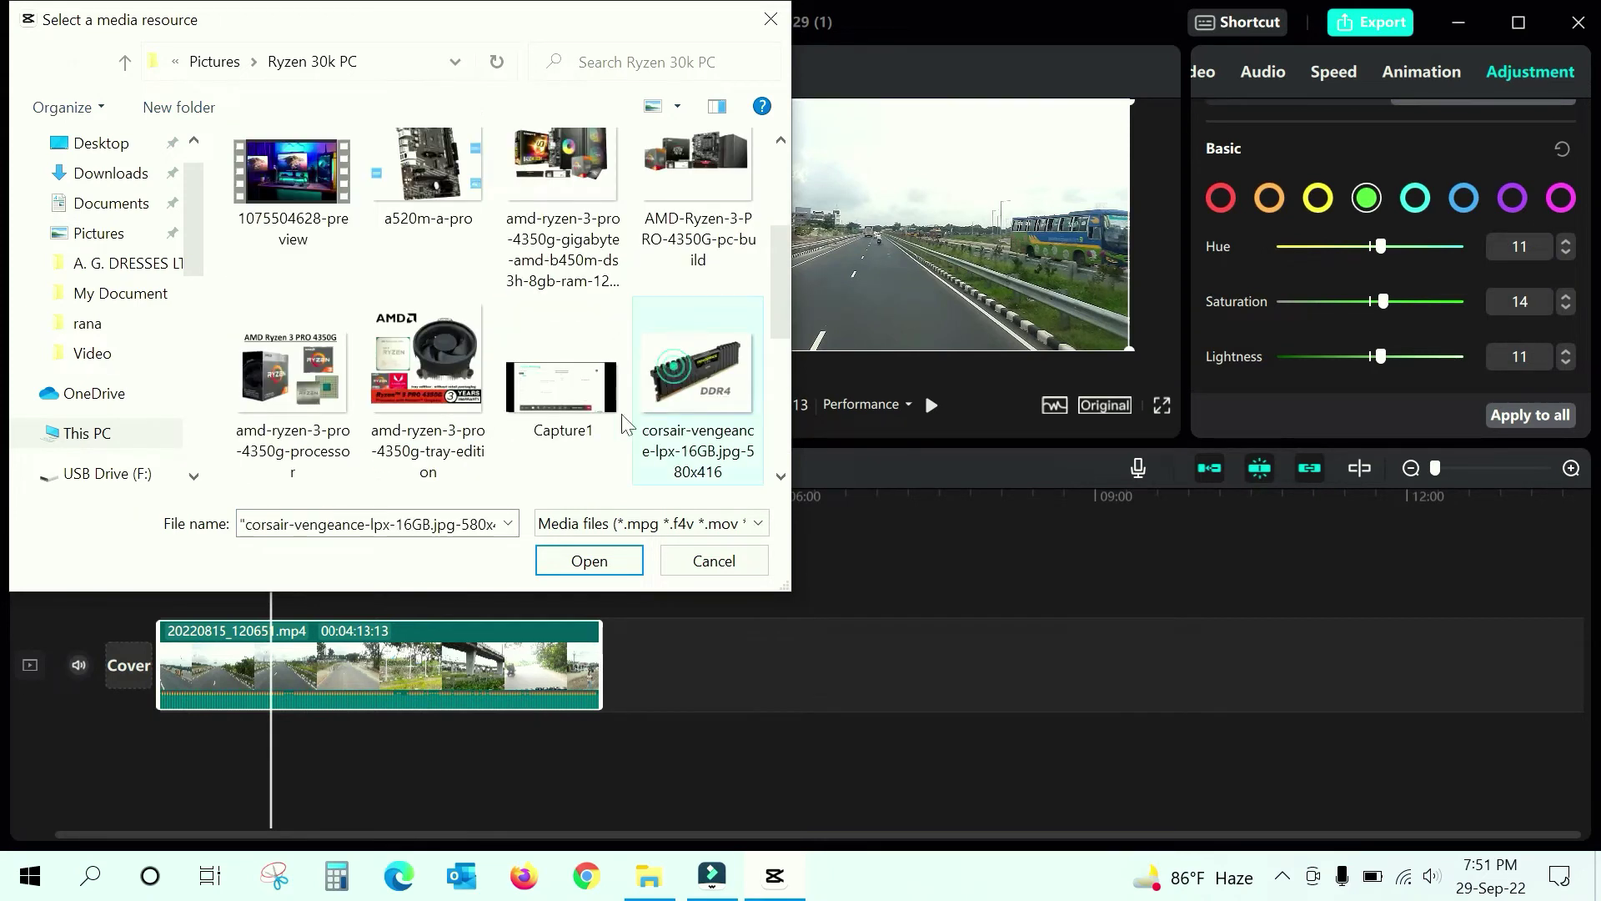
{"action": "left_click", "coordinate": [586, 560]}
- Try a second copy of the road video on a track above the main clip, shorten it and delete it
{"action": "left_click_drag", "start_coordinate": [222, 373], "coordinate": [172, 593]}
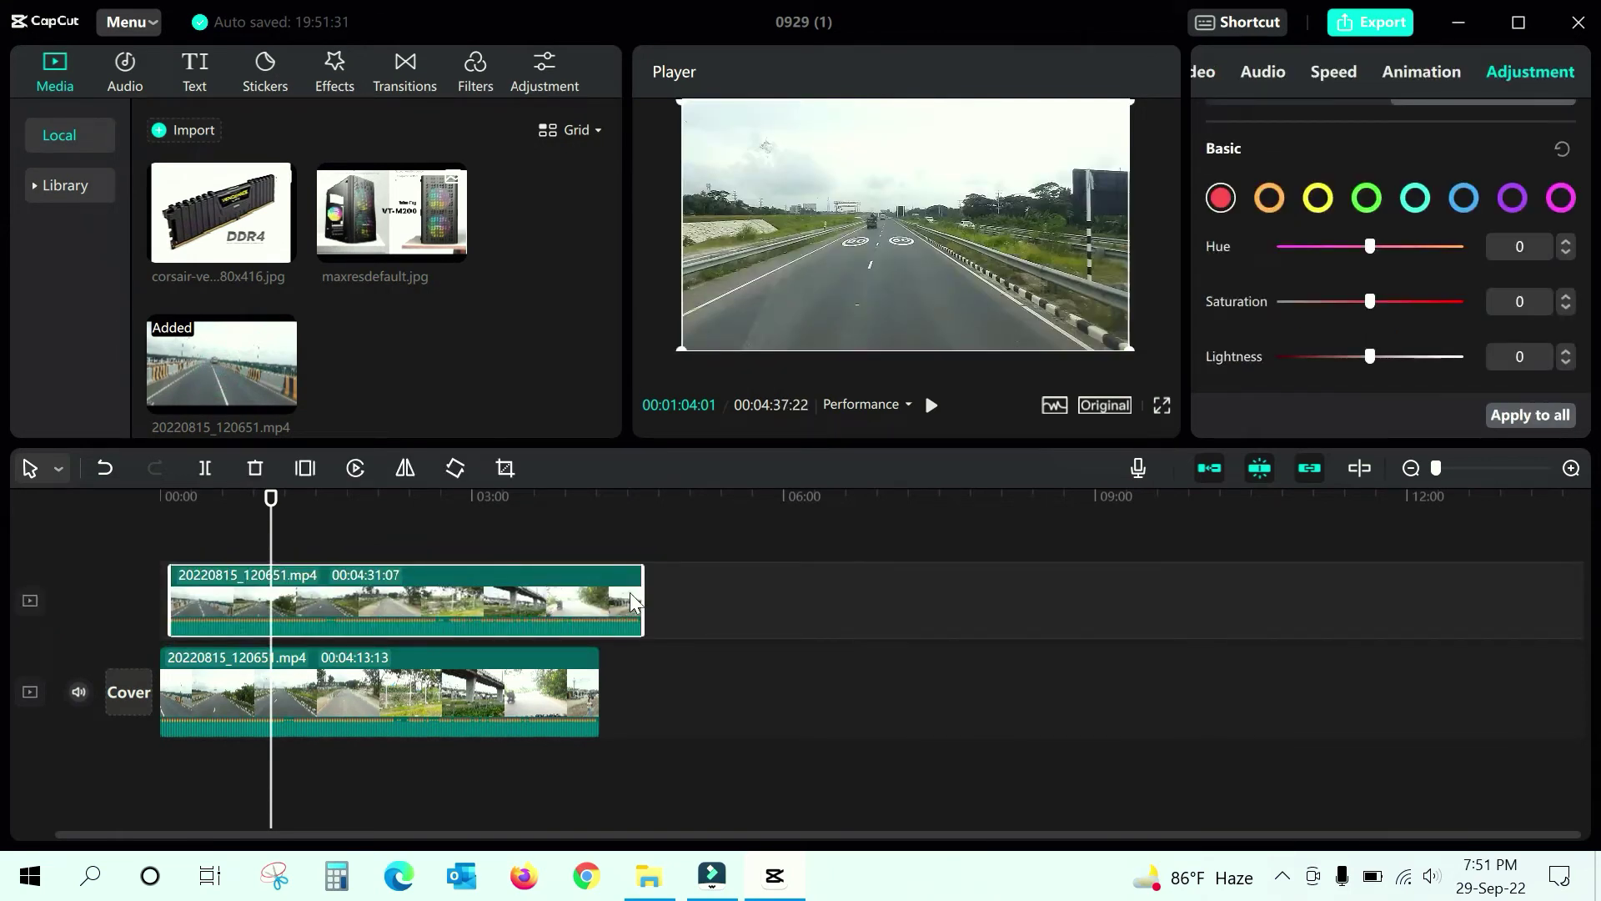
{"action": "left_click_drag", "start_coordinate": [641, 592], "coordinate": [332, 593]}
{"action": "right_click", "coordinate": [256, 588]}
{"action": "left_click", "coordinate": [205, 577]}
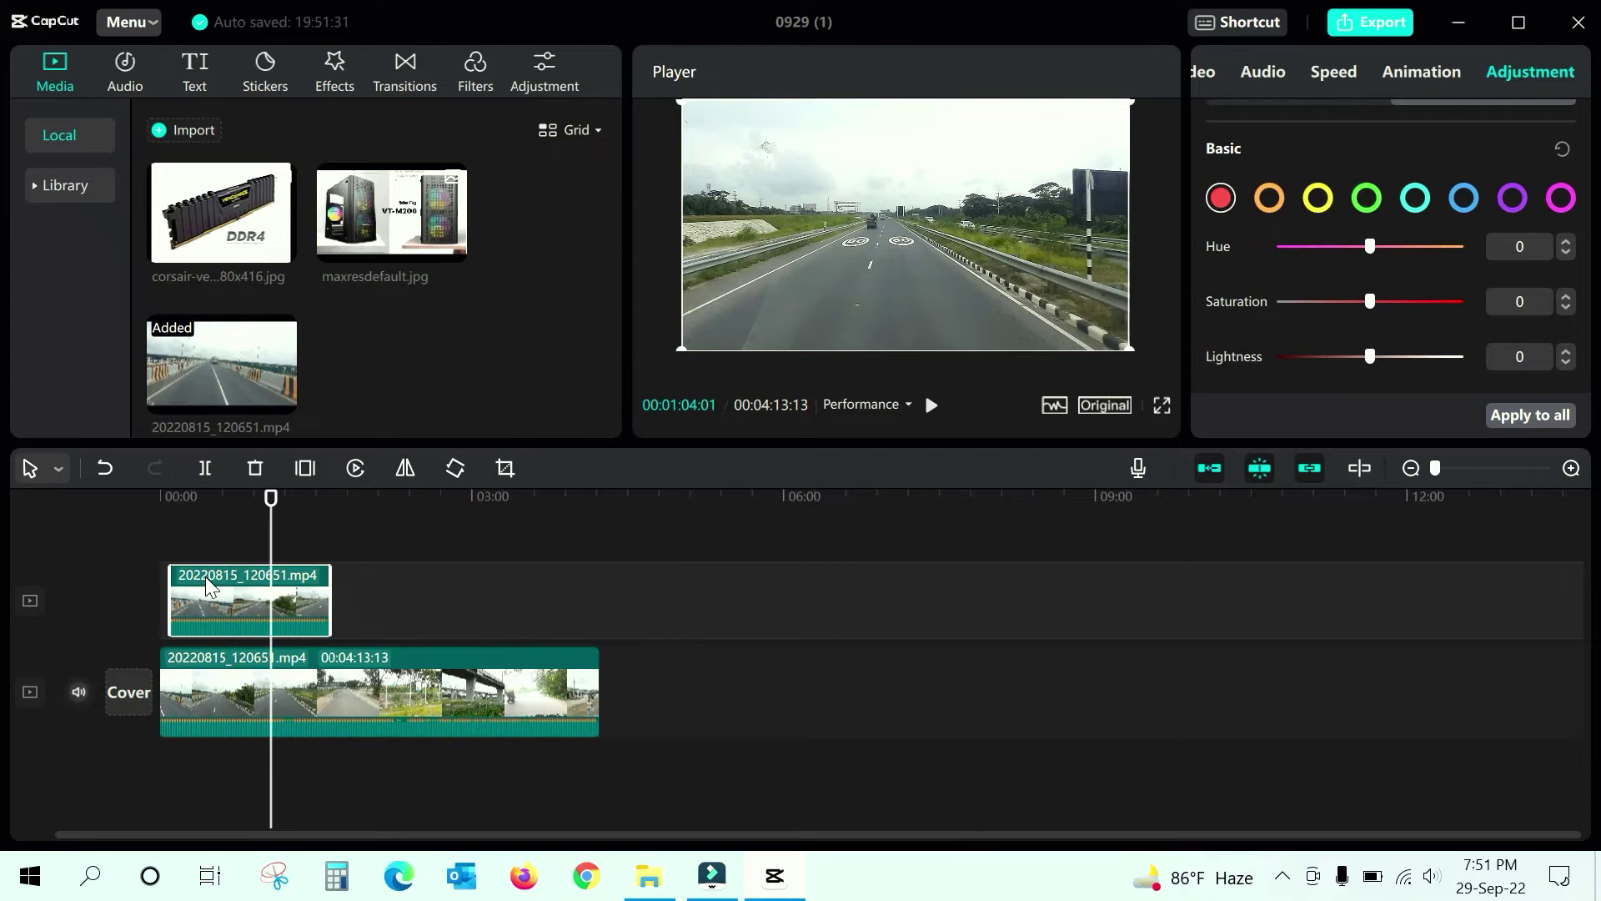
{"action": "left_click", "coordinate": [254, 468]}
- Try maxresdefault.jpg as a lengthened overlay above the road clip, preview it and delete it
{"action": "left_click_drag", "start_coordinate": [363, 219], "coordinate": [208, 589]}
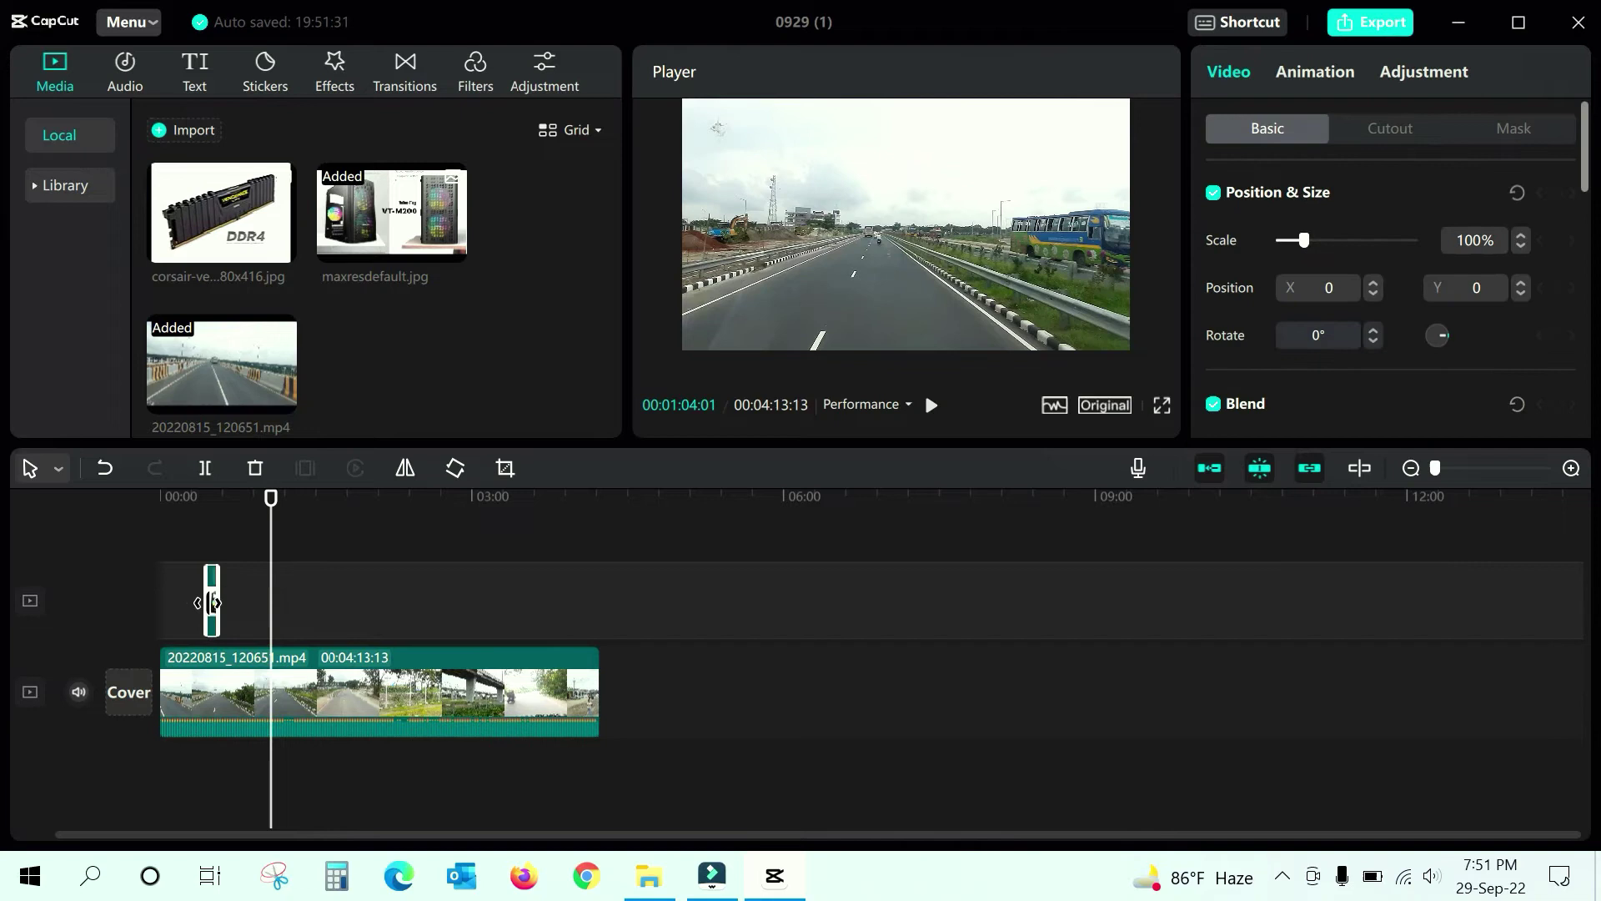
{"action": "left_click_drag", "start_coordinate": [270, 497], "coordinate": [229, 503]}
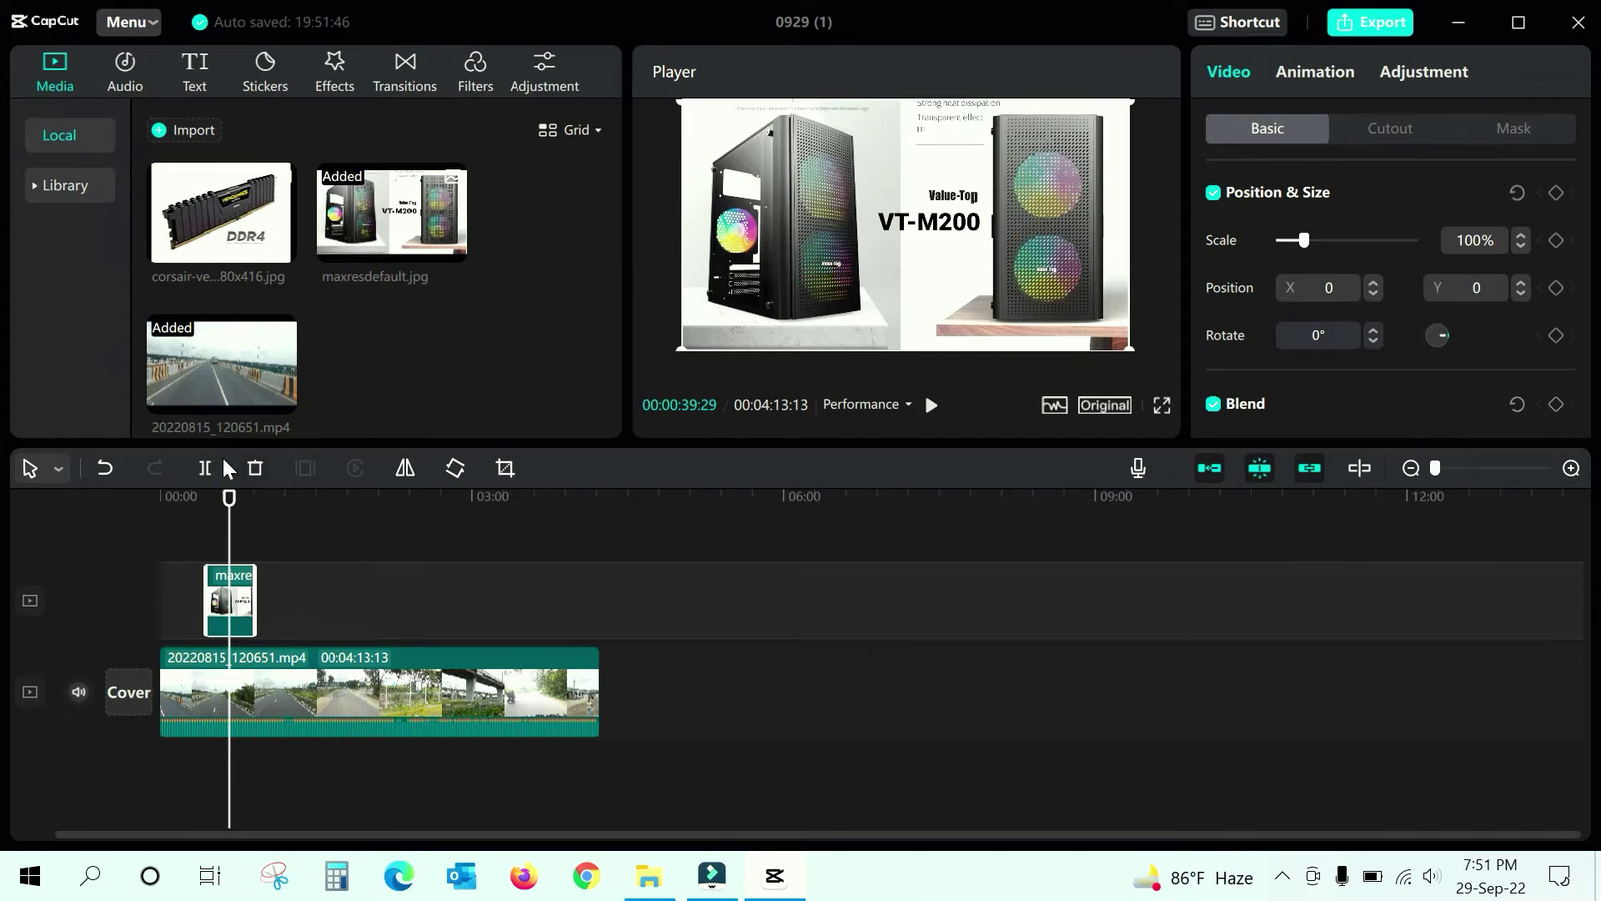
{"action": "left_click", "coordinate": [253, 469]}
{"action": "left_click", "coordinate": [273, 648]}
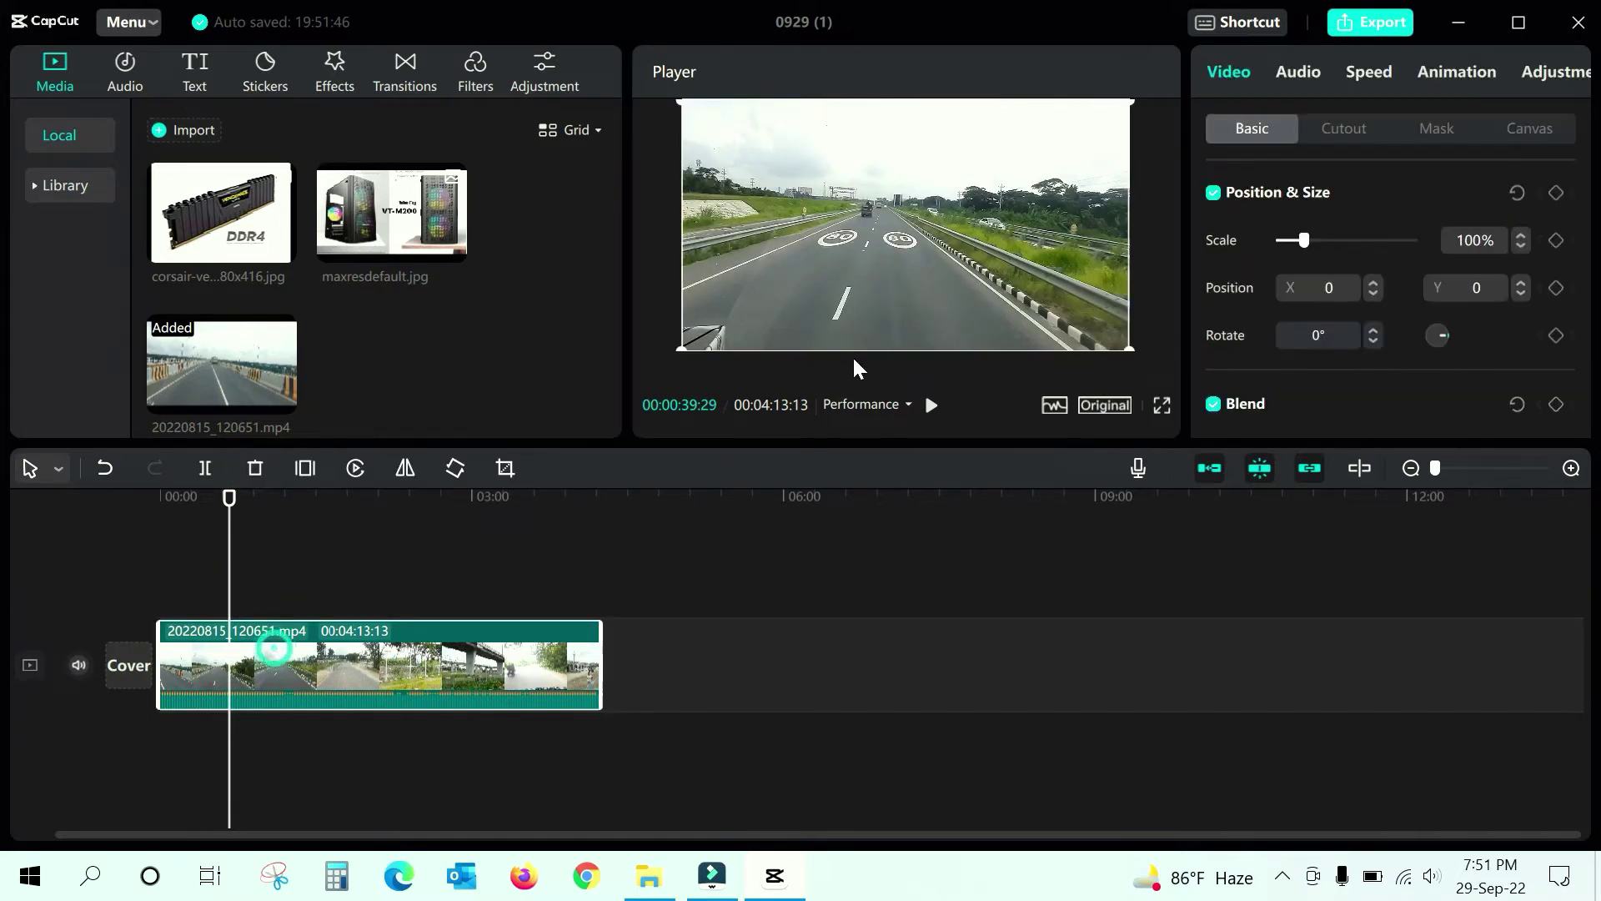
- Preview the Vlog track Peace from the music library and add it beneath the road clip at the start of the timeline
{"action": "left_click", "coordinate": [120, 65]}
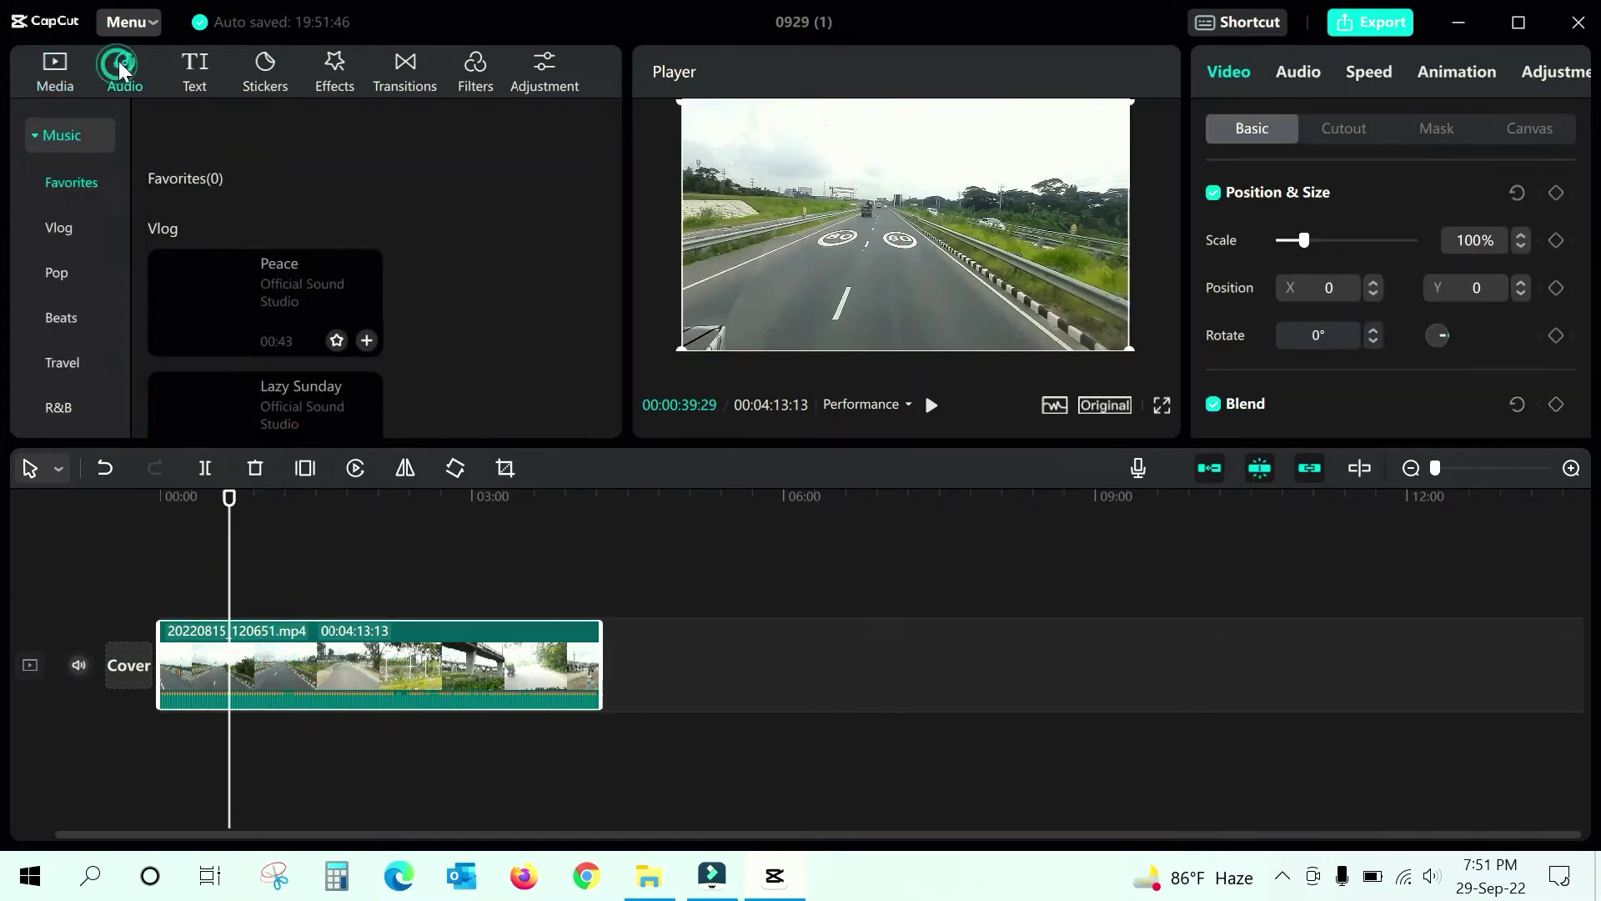
{"action": "scroll", "coordinate": [308, 299], "scroll_direction": "down", "scroll_amount": 8}
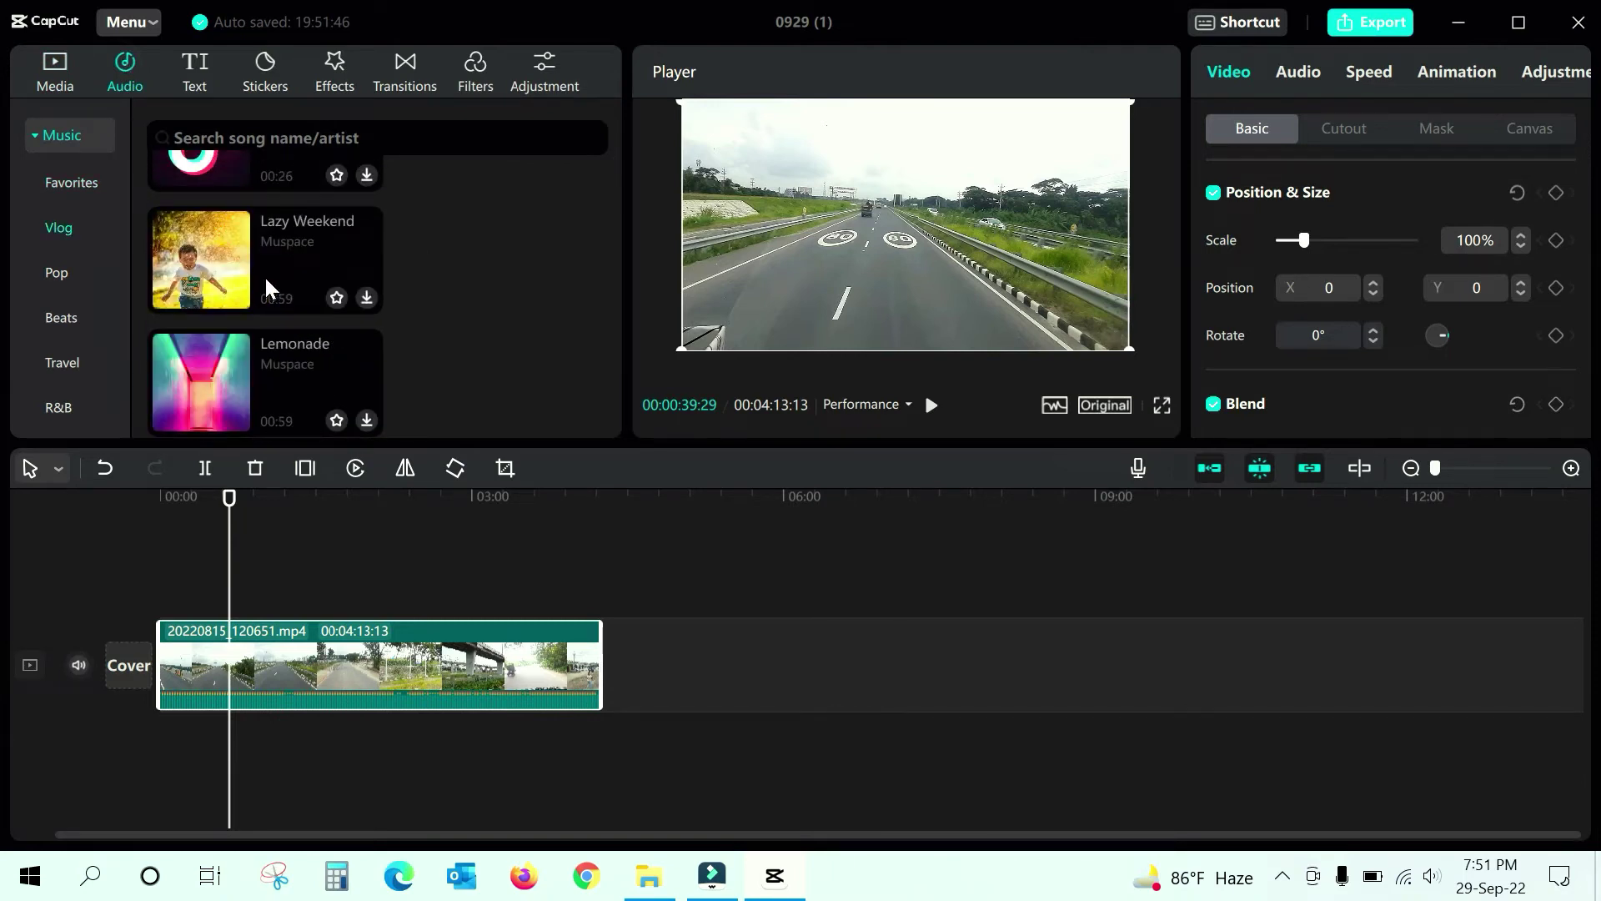
{"action": "scroll", "coordinate": [268, 275], "scroll_direction": "down", "scroll_amount": 10}
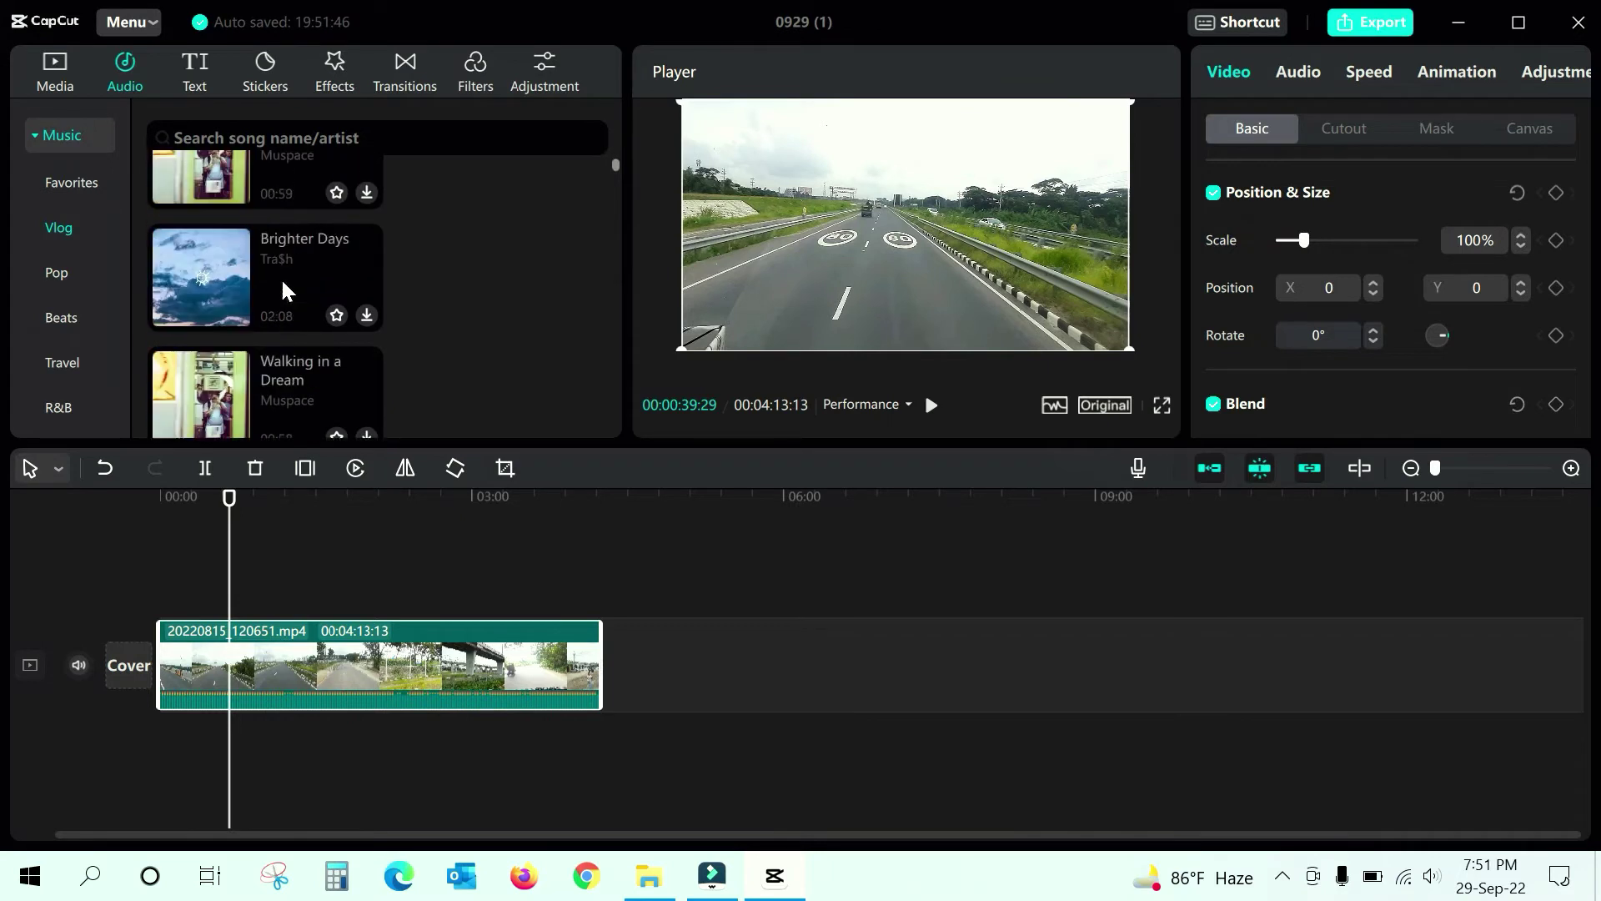
{"action": "left_click", "coordinate": [65, 270]}
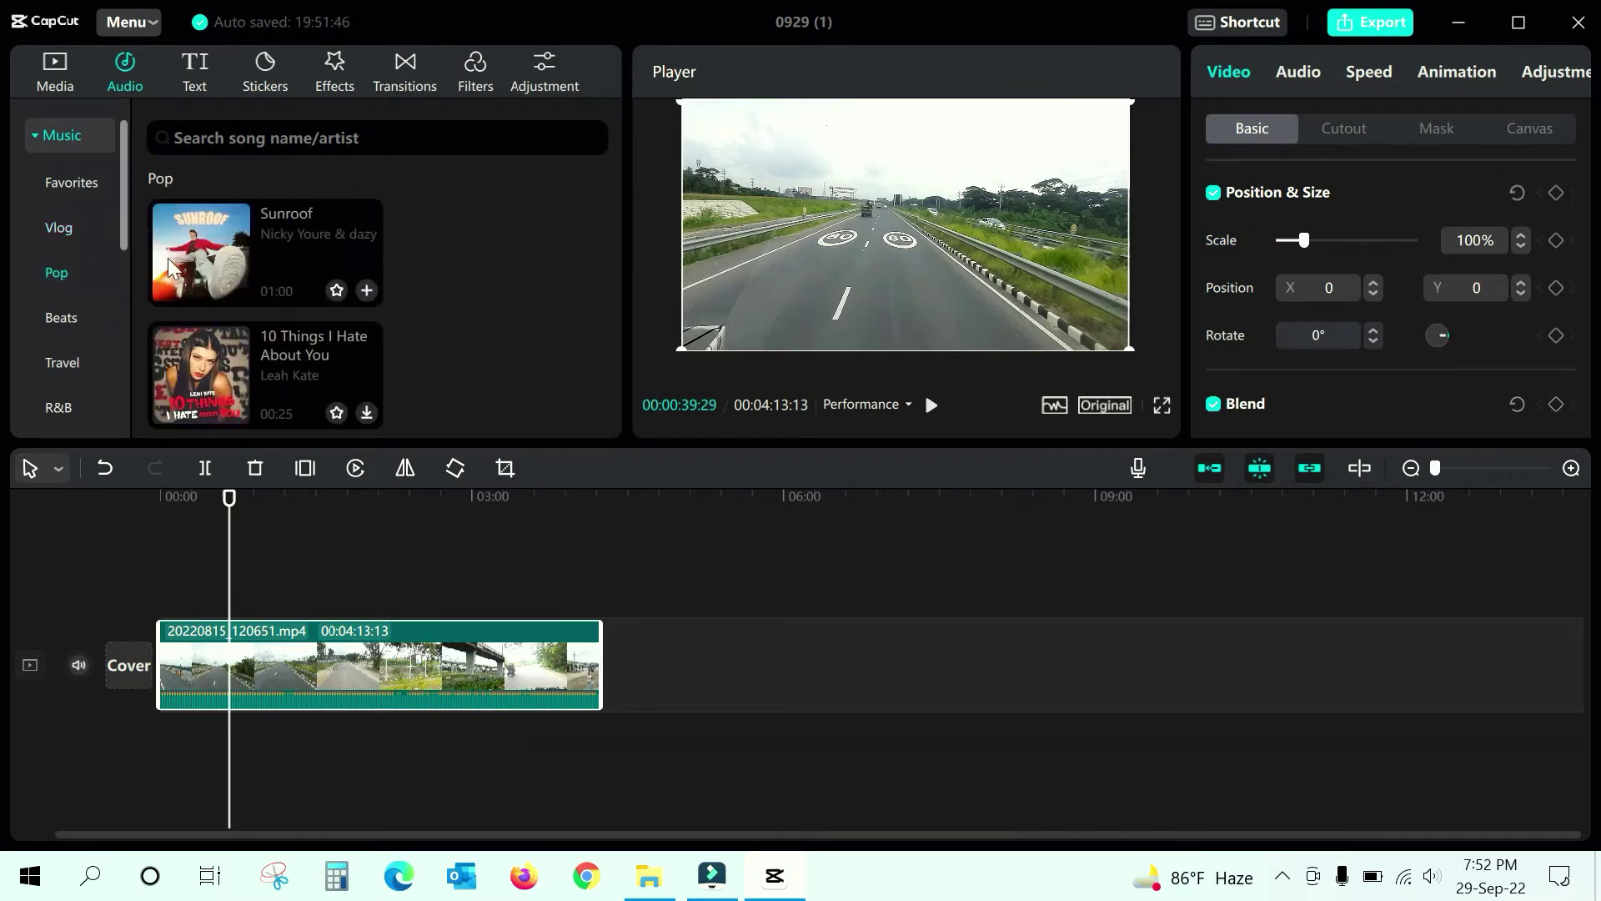
{"action": "left_click", "coordinate": [76, 181]}
{"action": "left_click", "coordinate": [61, 228]}
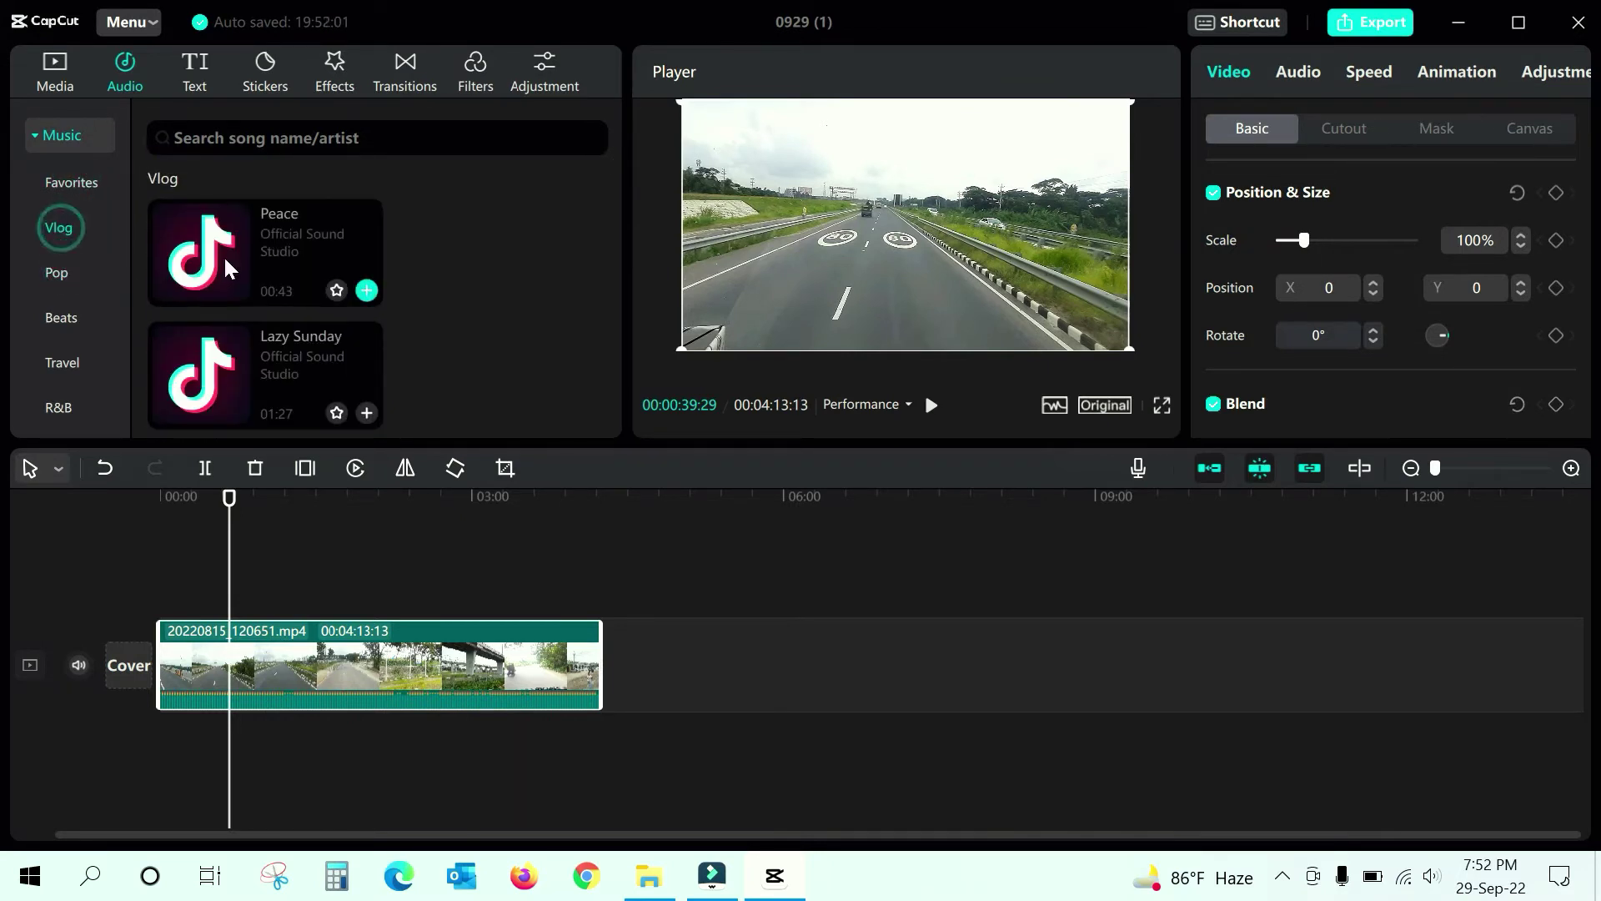
{"action": "left_click", "coordinate": [288, 257]}
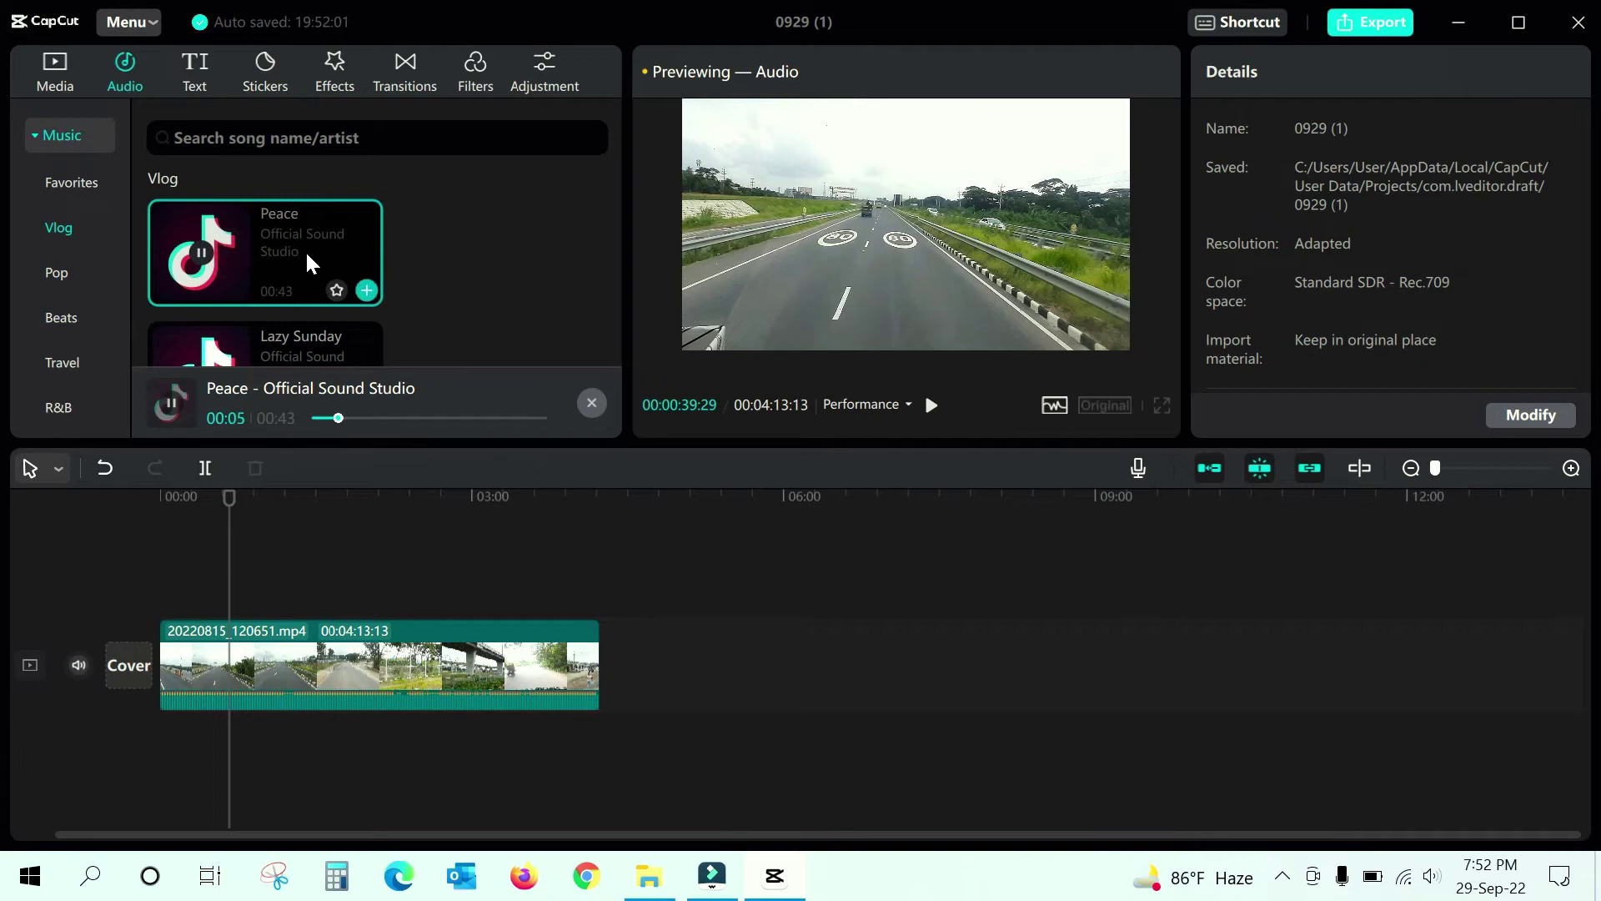
{"action": "left_click_drag", "start_coordinate": [247, 263], "coordinate": [171, 746]}
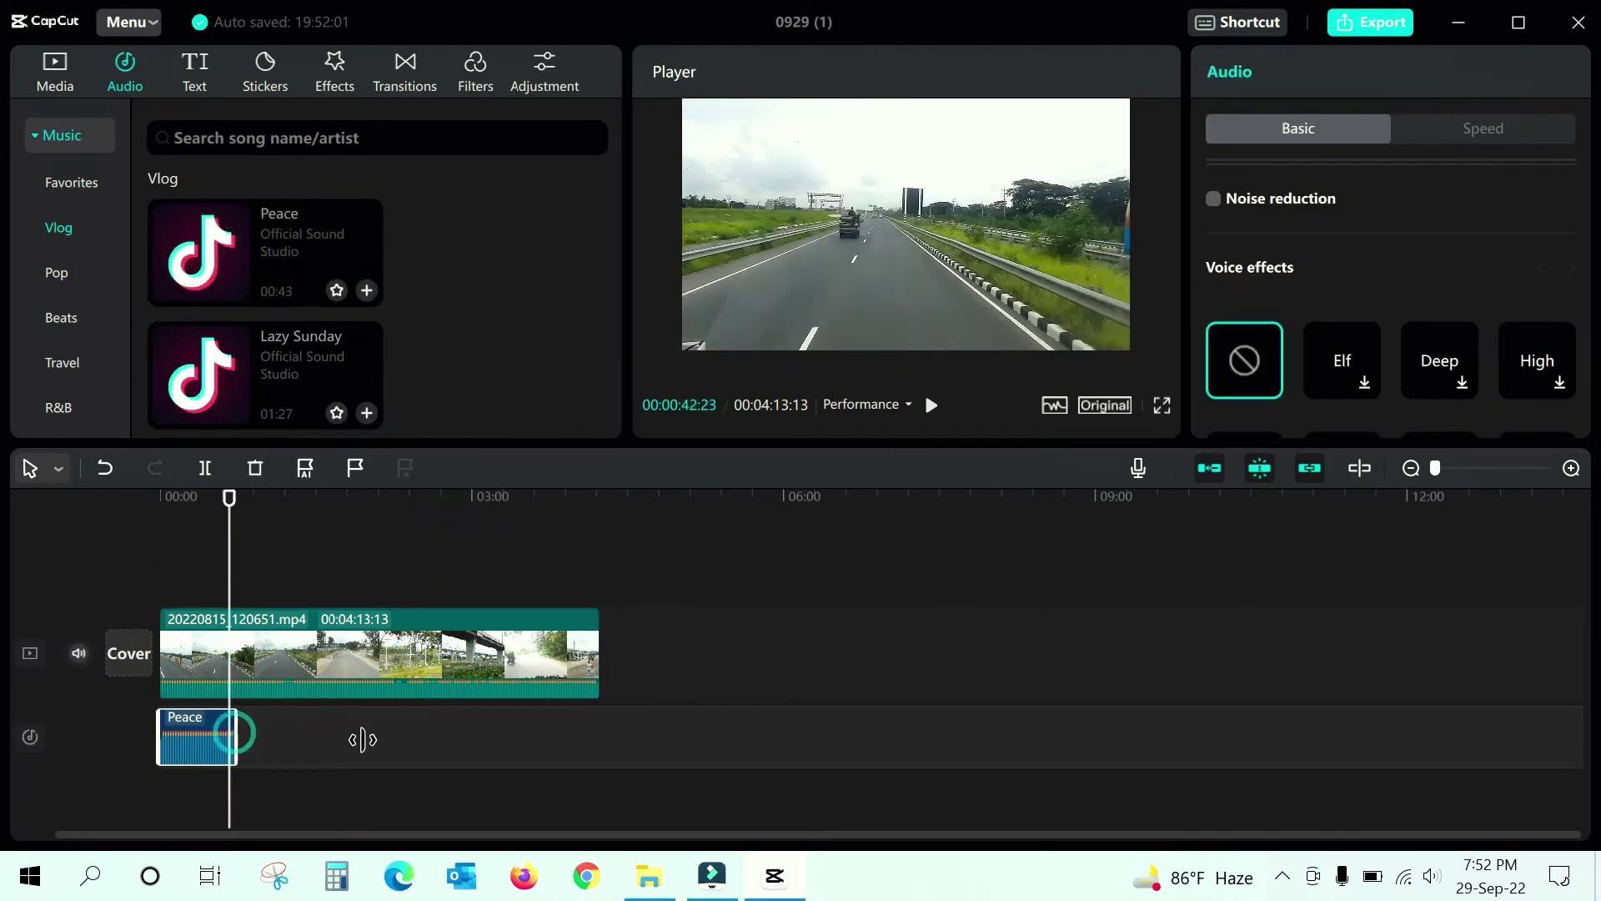
{"action": "left_click", "coordinate": [222, 499]}
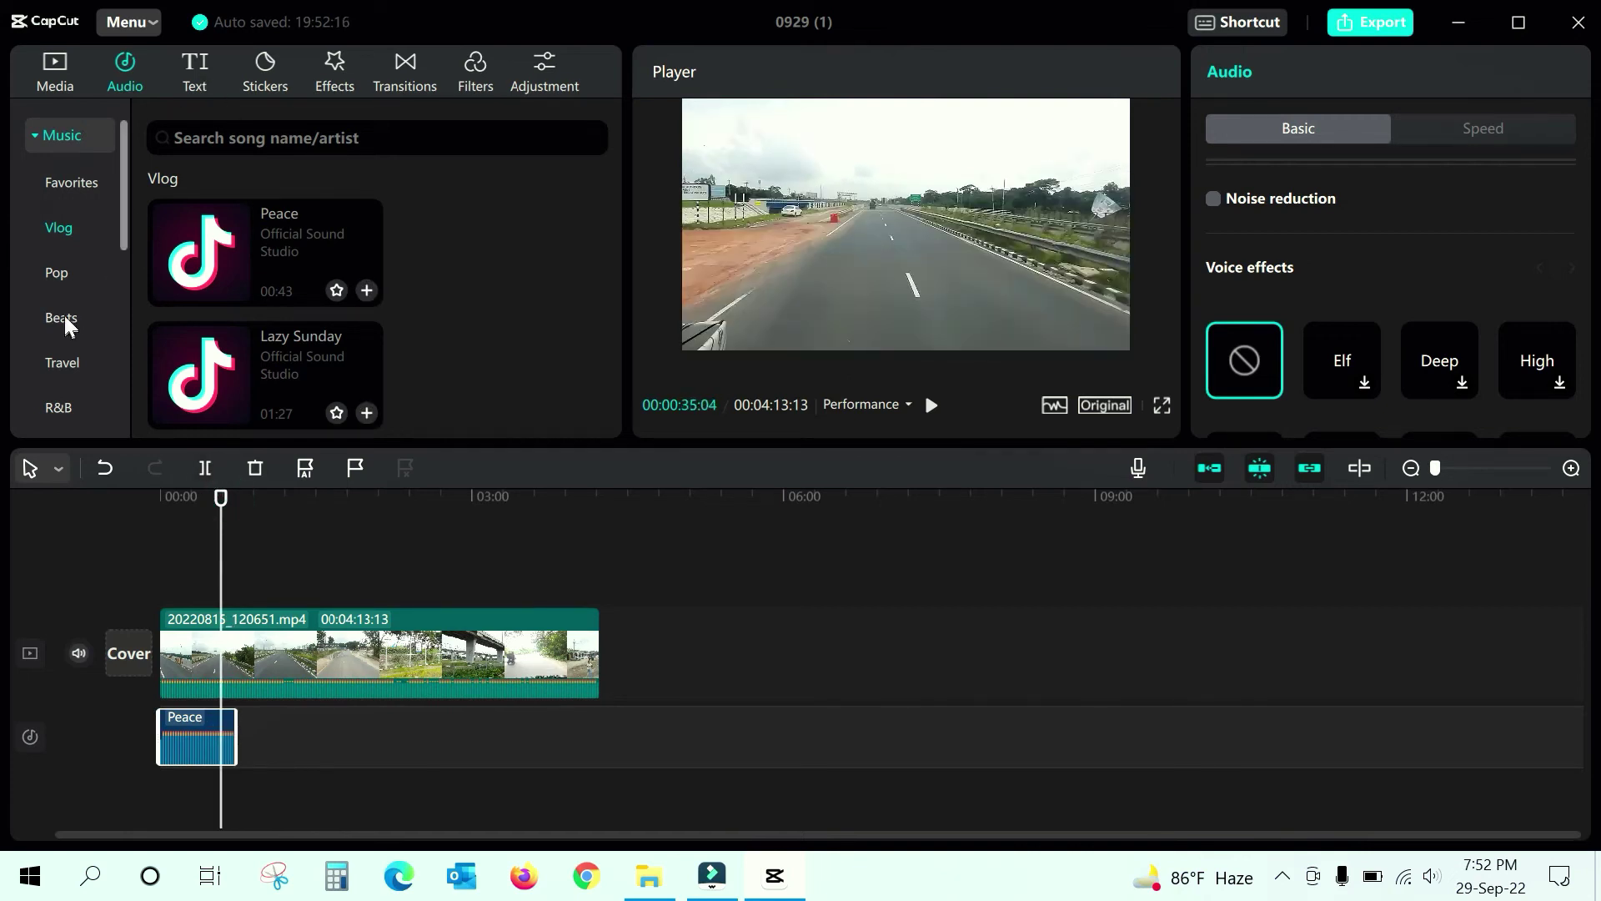
- Browse the music categories and the other Vlog tracks in the music library
{"action": "scroll", "coordinate": [63, 316], "scroll_direction": "down", "scroll_amount": 2}
{"action": "scroll", "coordinate": [277, 298], "scroll_direction": "down", "scroll_amount": 3}
{"action": "scroll", "coordinate": [283, 300], "scroll_direction": "down", "scroll_amount": 3}
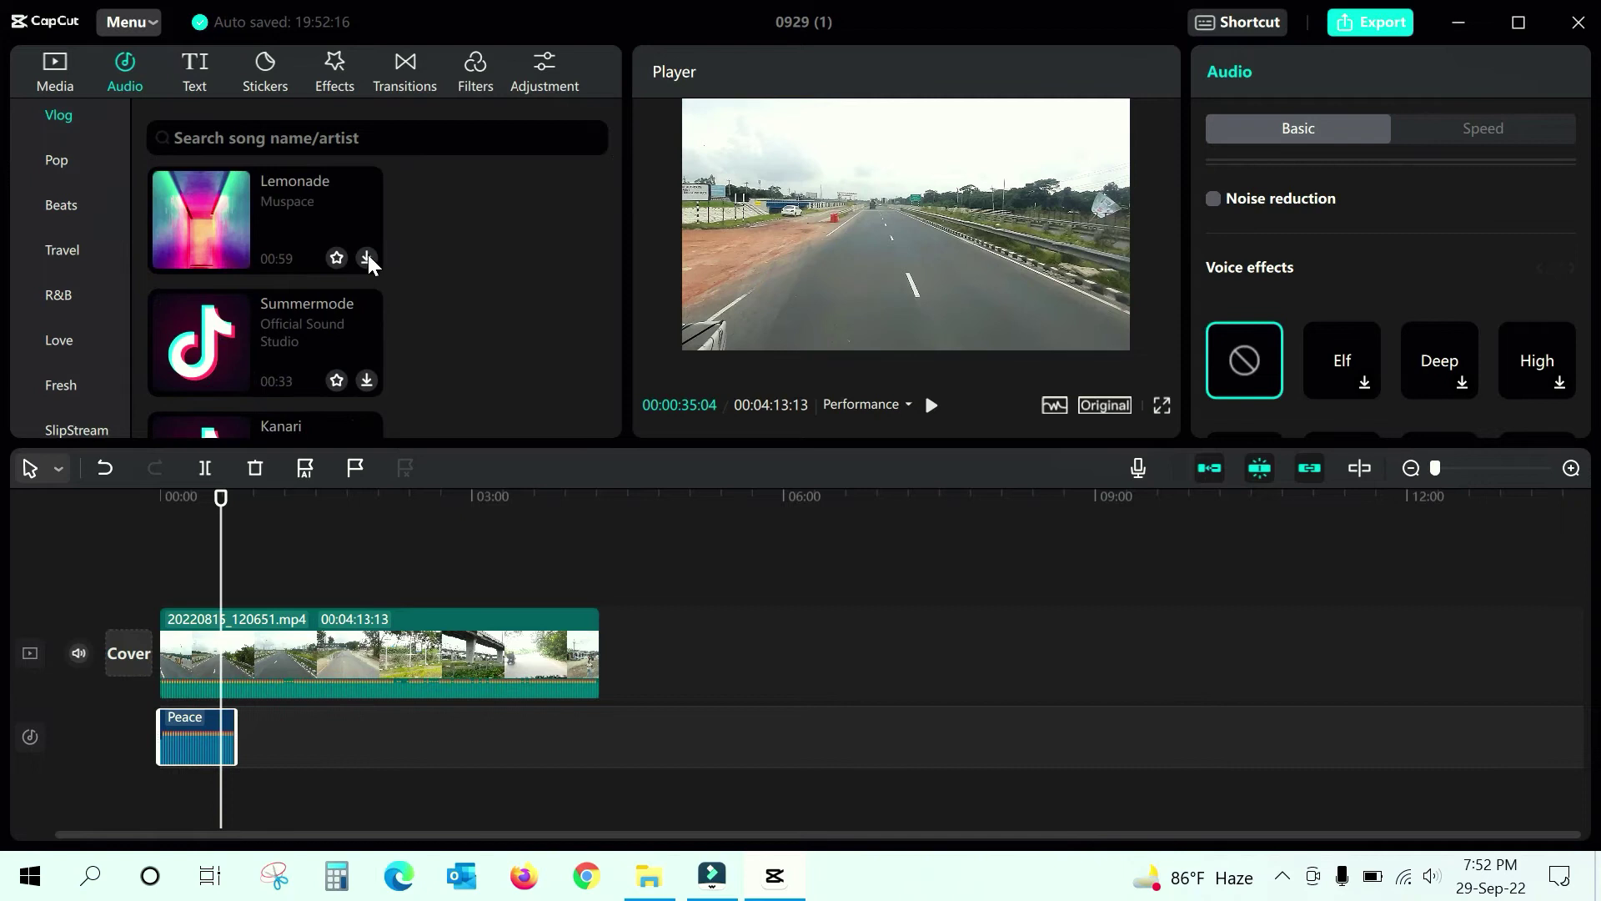
{"action": "scroll", "coordinate": [368, 254], "scroll_direction": "up", "scroll_amount": 6}
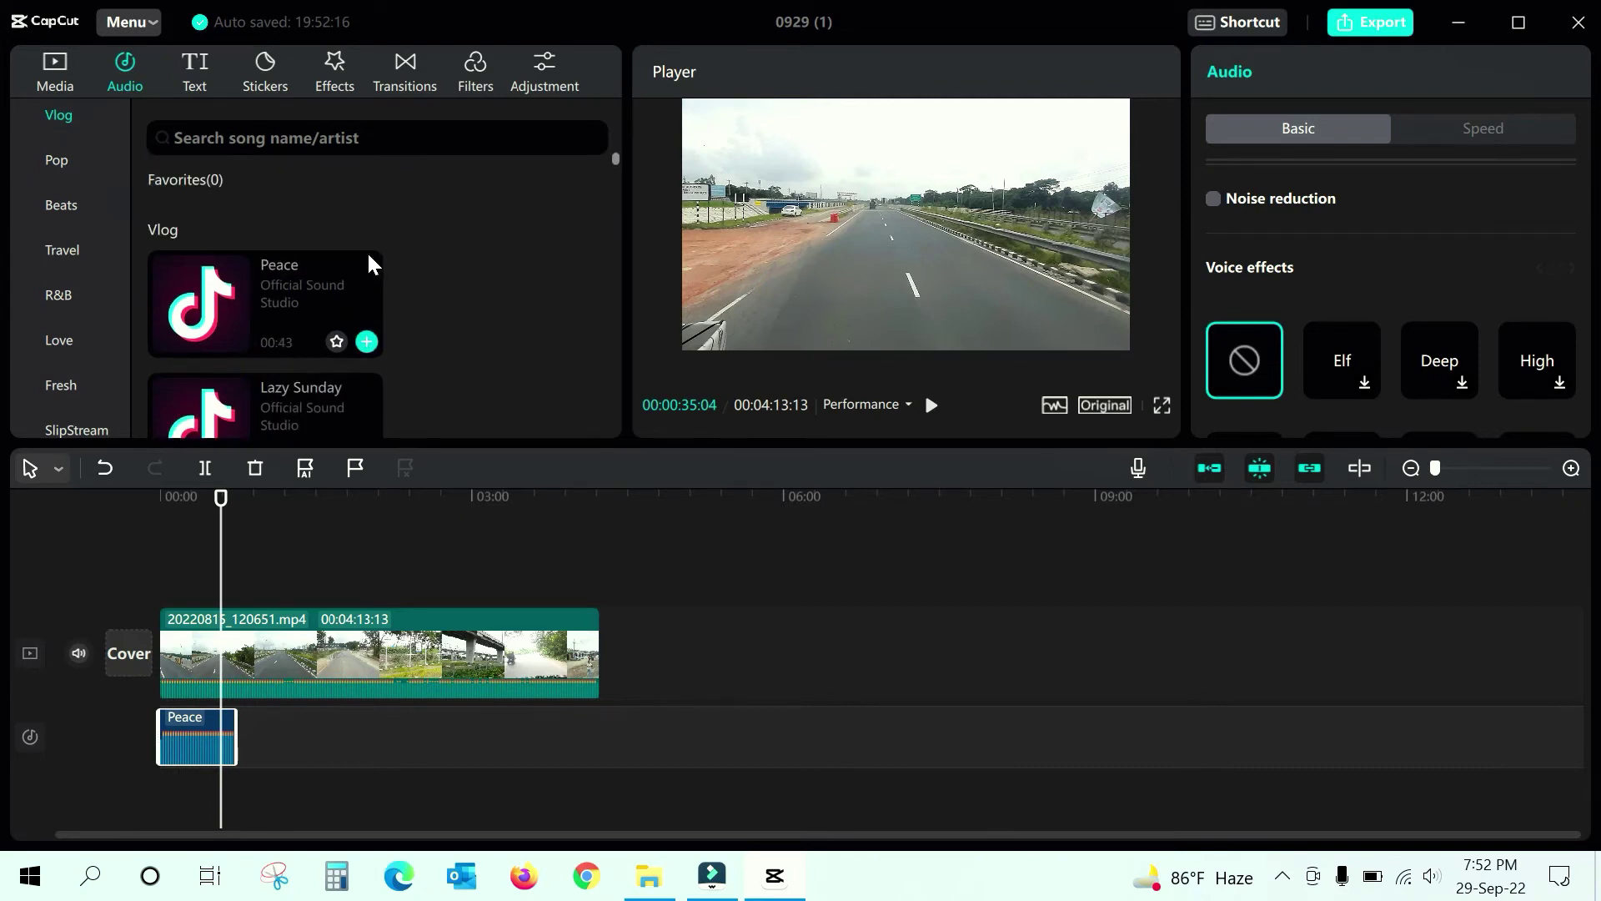
- Add a default text title above the road clip at 00:00:35:04 and move it to the lower middle of the frame
{"action": "left_click", "coordinate": [200, 67]}
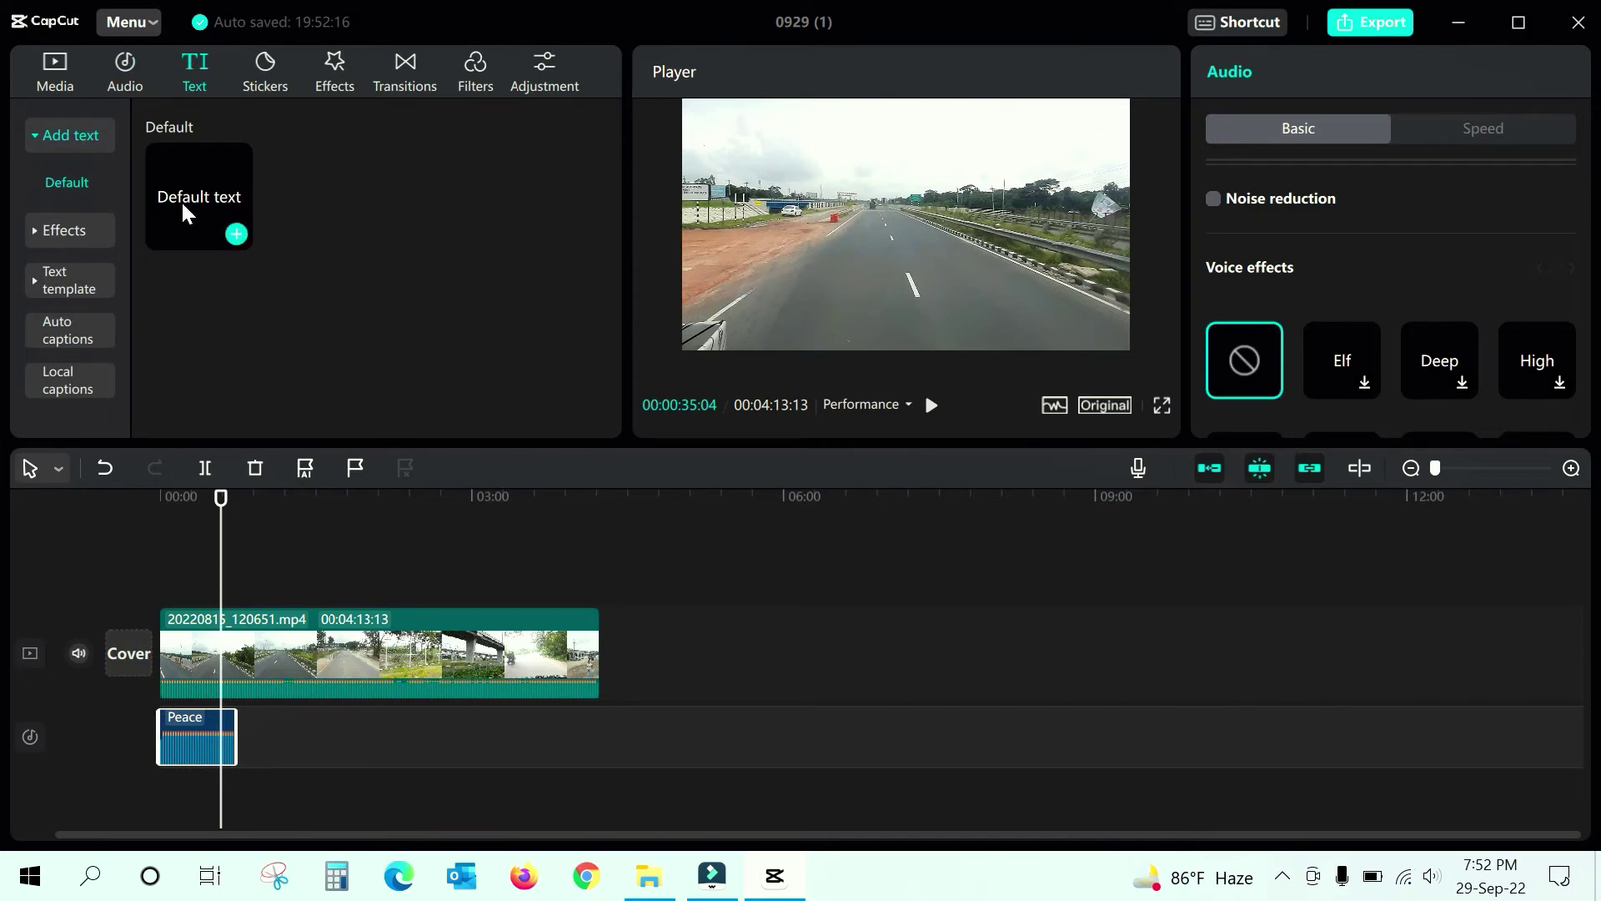
{"action": "left_click", "coordinate": [238, 234]}
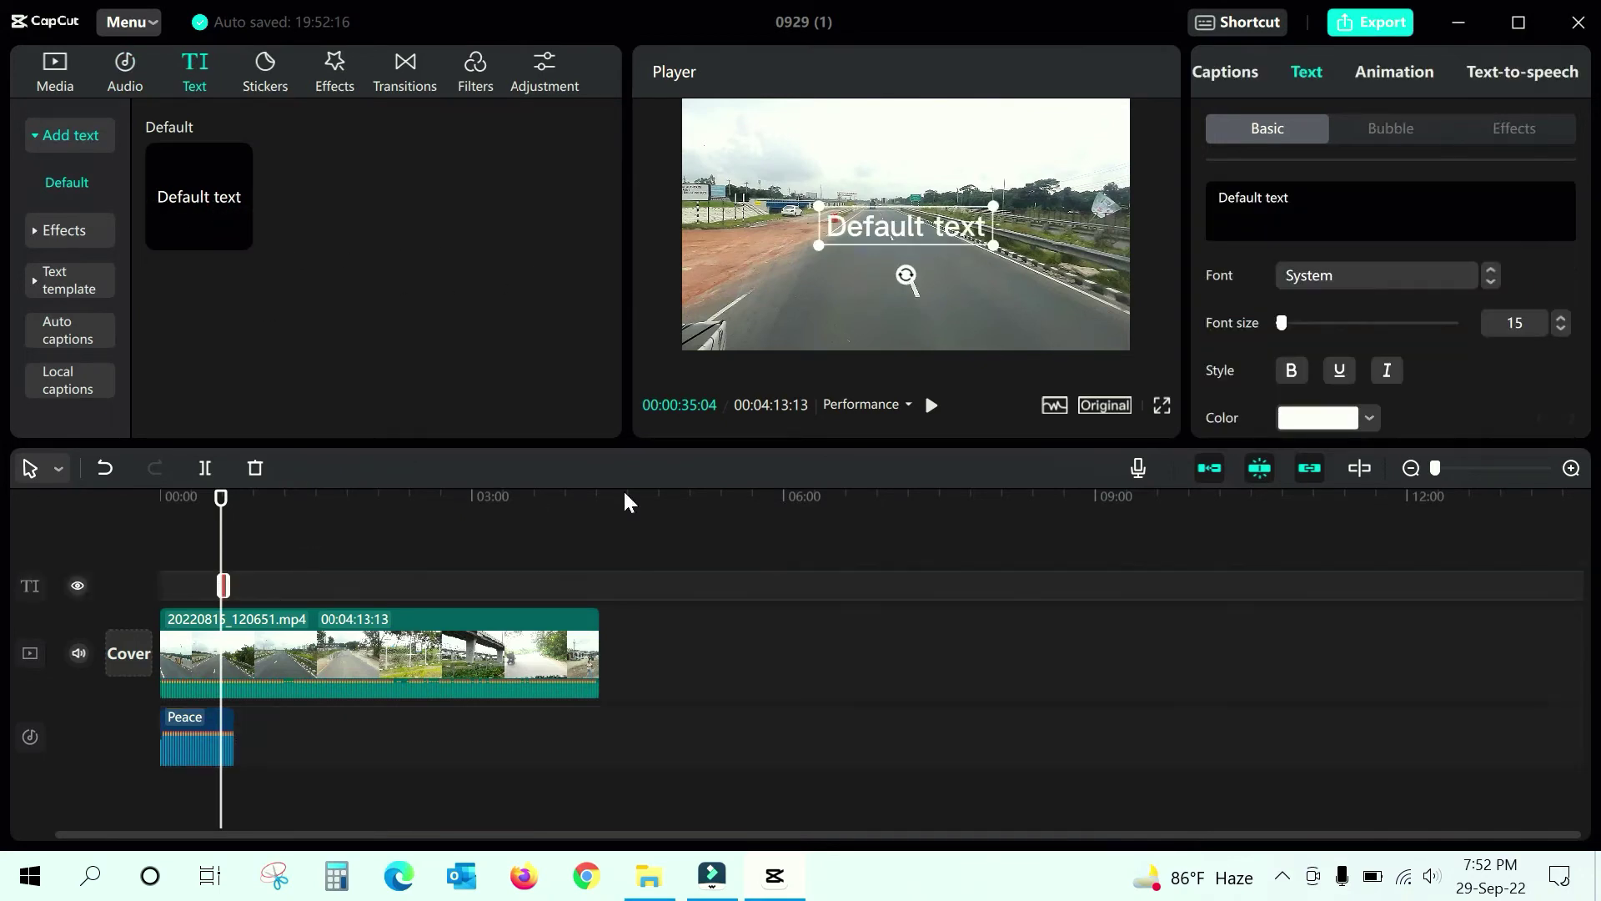
{"action": "left_click_drag", "start_coordinate": [888, 232], "coordinate": [878, 285]}
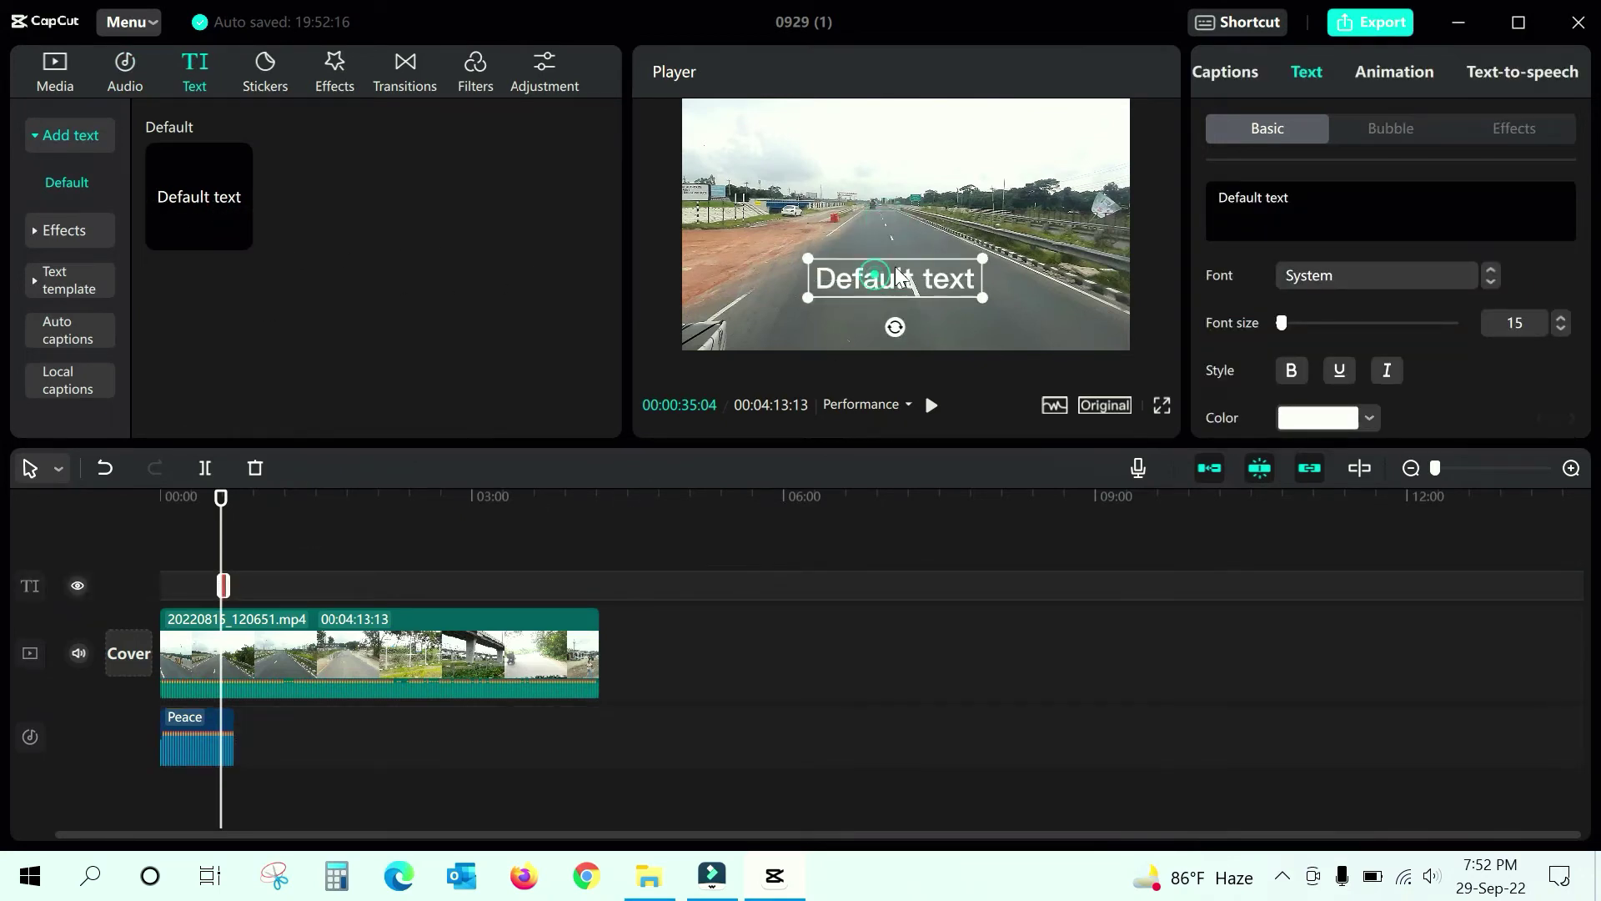
- Preview the white Trending text effect with a dark outline and browse the other text effect categories
{"action": "left_click", "coordinate": [67, 219]}
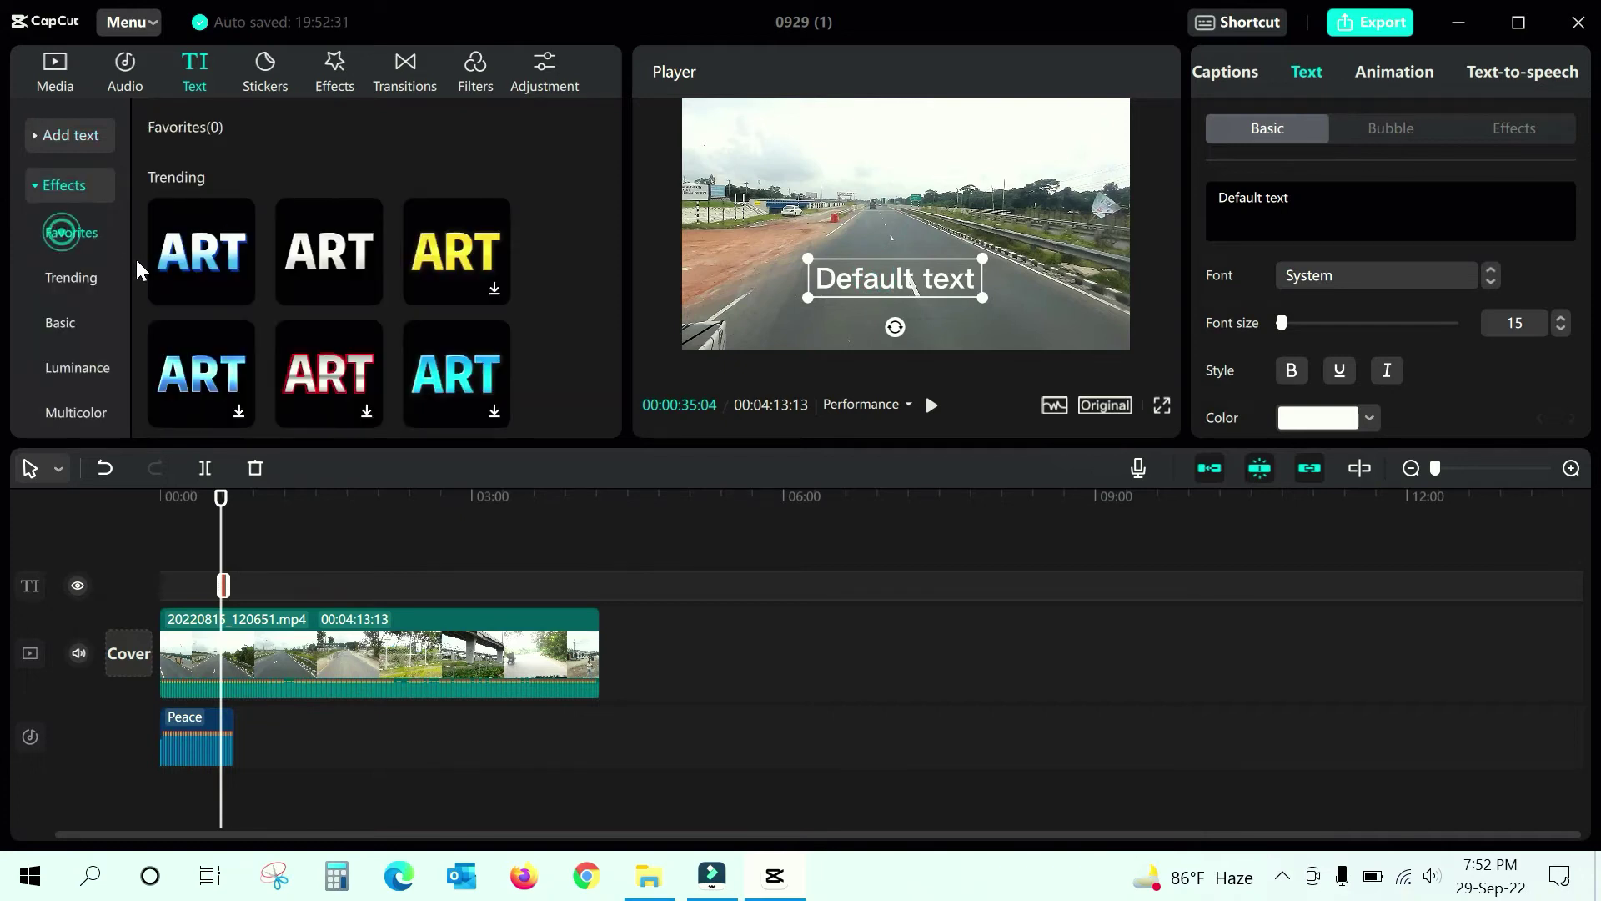
{"action": "left_click", "coordinate": [289, 264]}
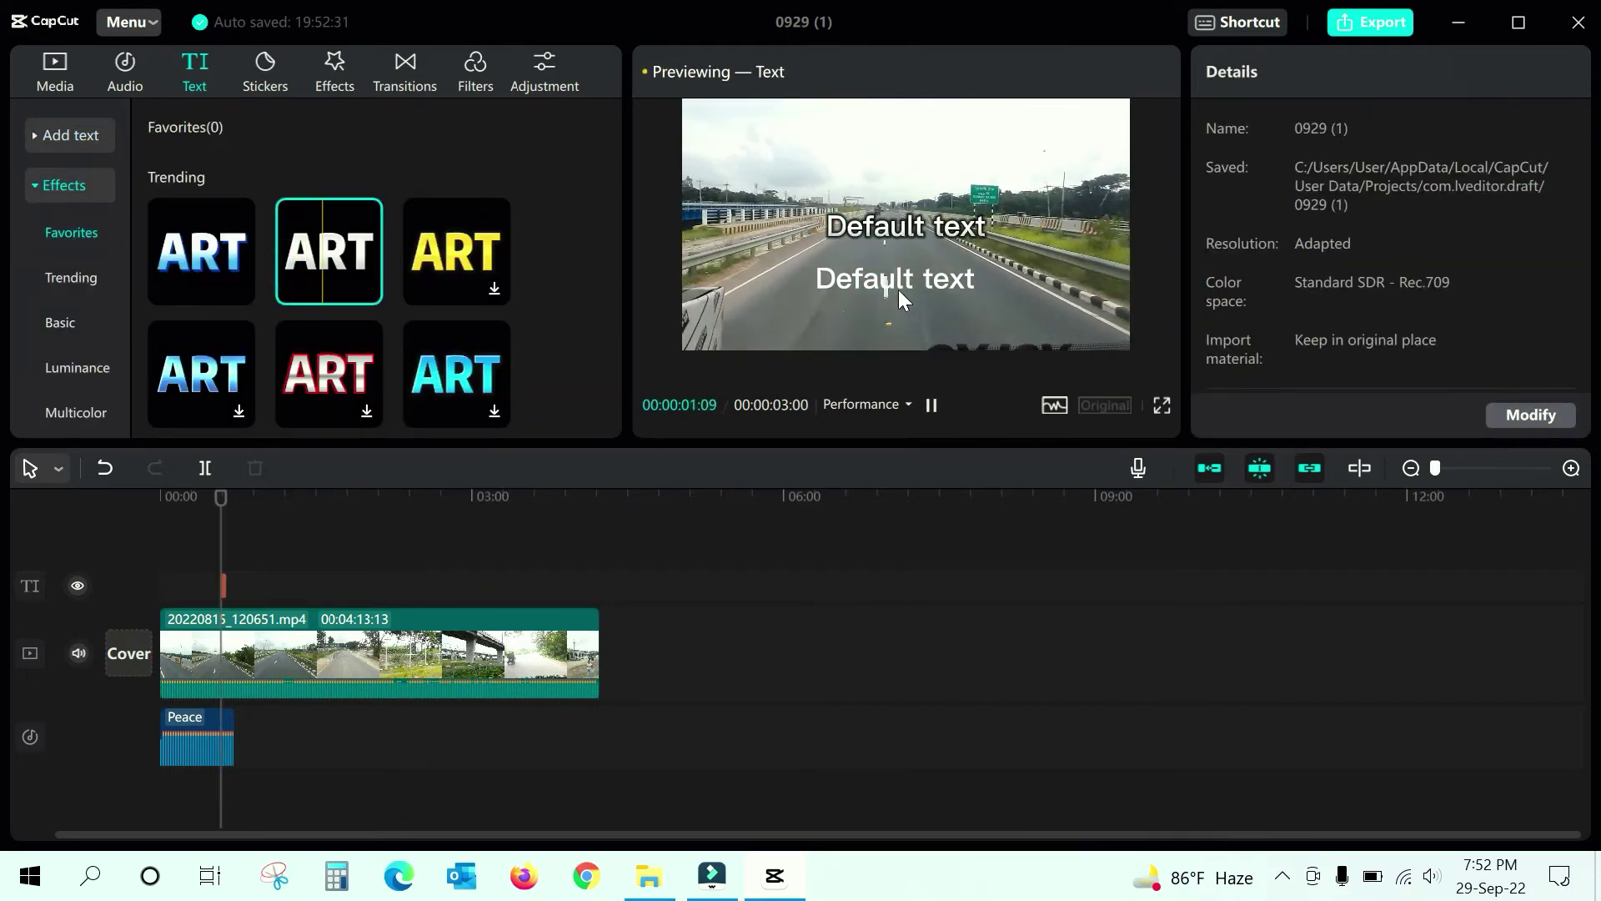
{"action": "left_click", "coordinate": [63, 277]}
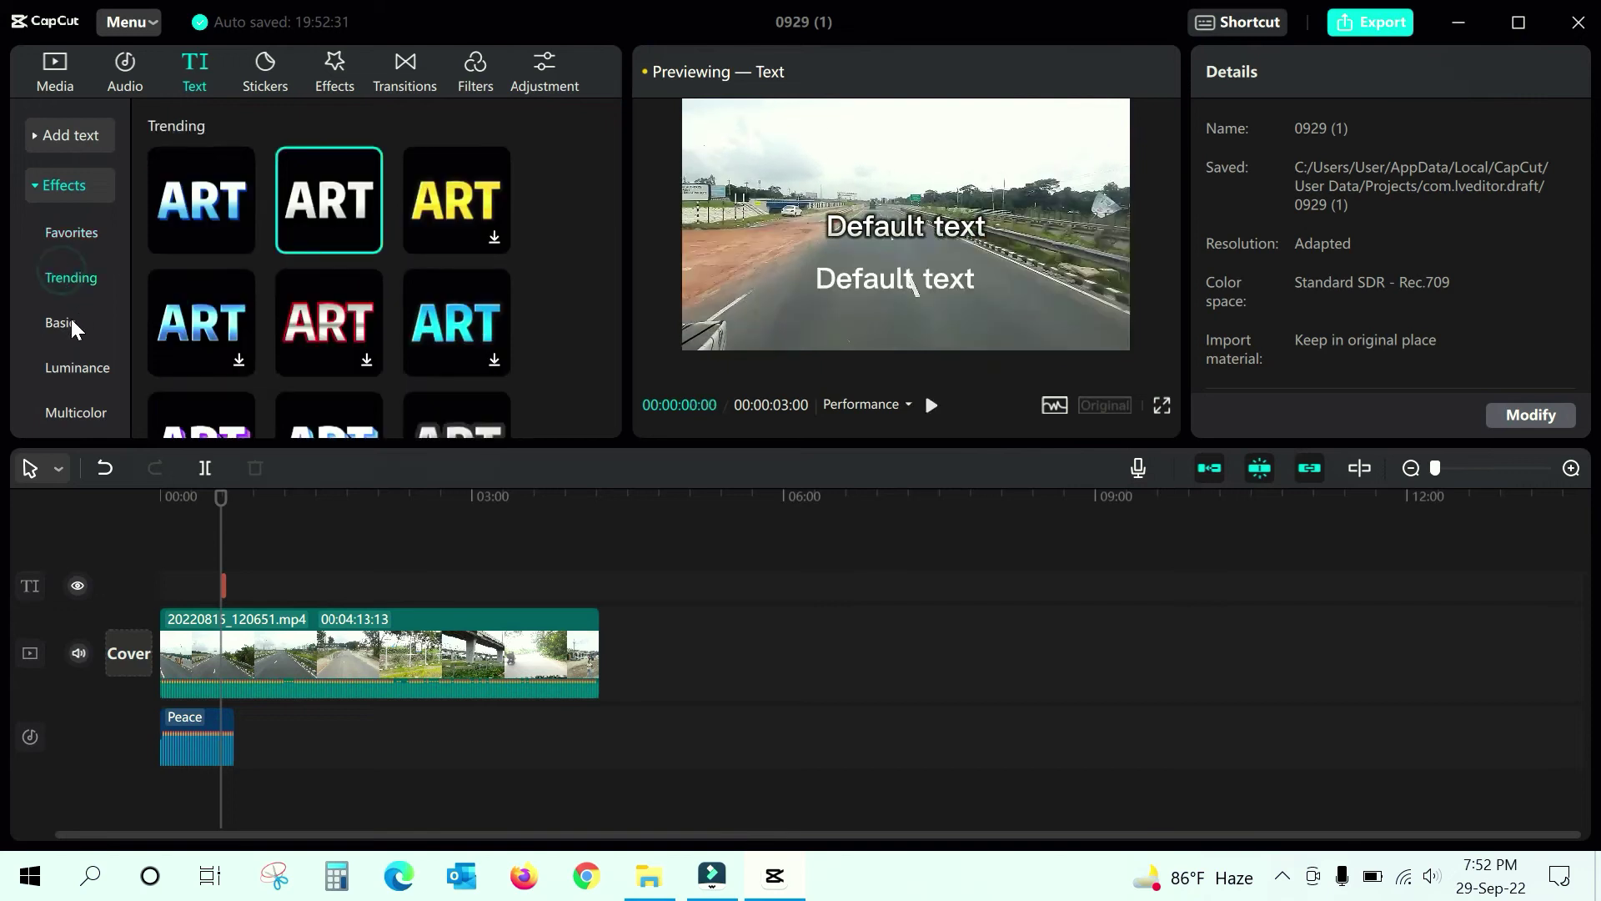
{"action": "scroll", "coordinate": [78, 337], "scroll_direction": "down", "scroll_amount": 3}
{"action": "scroll", "coordinate": [76, 333], "scroll_direction": "down", "scroll_amount": 1}
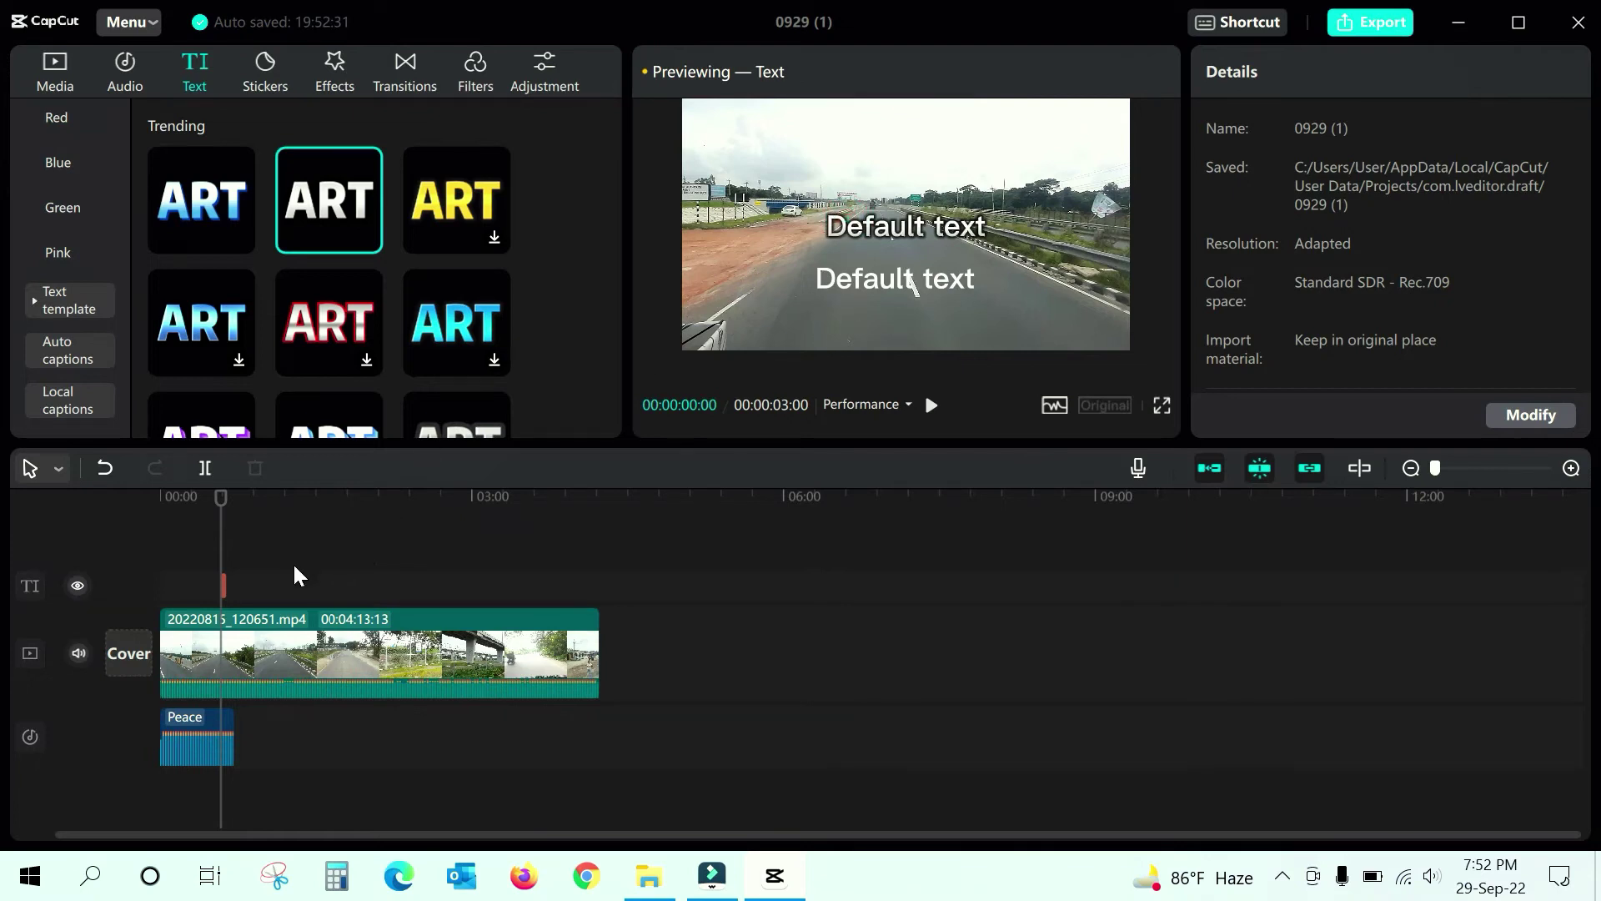
{"action": "scroll", "coordinate": [348, 279], "scroll_direction": "up", "scroll_amount": 2}
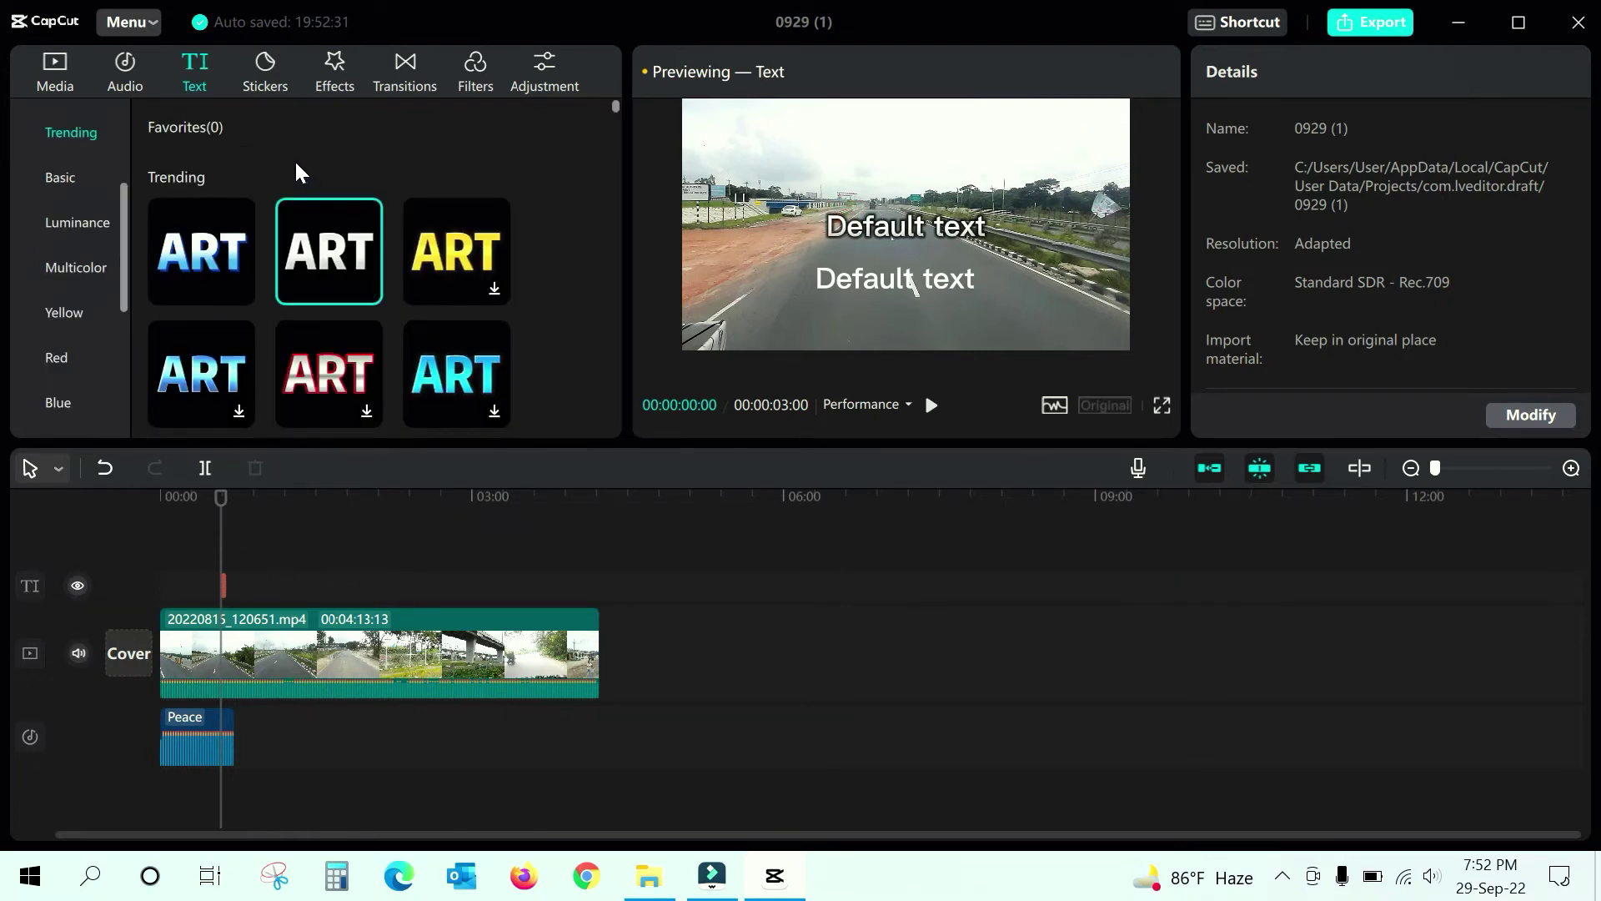
- Add the angry flaming emoji sticker at about 00:01:15 above the road clip and place it in the frame's upper-left corner
{"action": "left_click", "coordinate": [258, 77]}
{"action": "scroll", "coordinate": [349, 303], "scroll_direction": "down", "scroll_amount": 5}
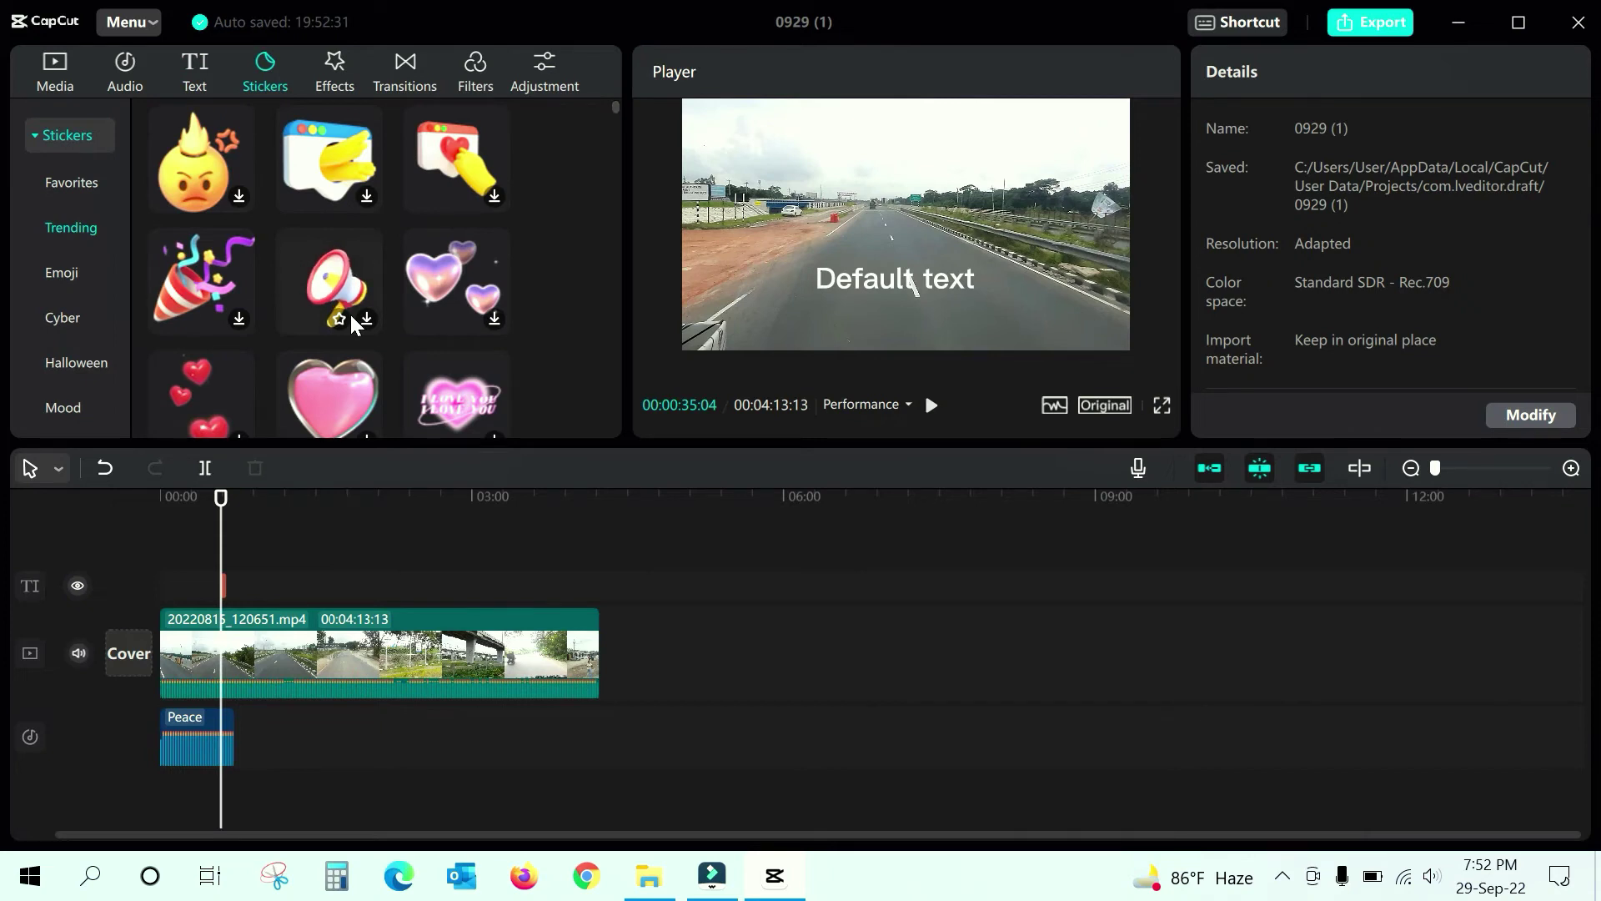
{"action": "left_click_drag", "start_coordinate": [223, 174], "coordinate": [316, 585]}
{"action": "mouse_move", "coordinate": [191, 183]}
{"action": "left_mouse_down"}
{"action": "mouse_move", "coordinate": [352, 584]}
{"action": "mouse_move", "coordinate": [292, 584]}
{"action": "left_mouse_up"}
{"action": "left_click_drag", "start_coordinate": [223, 502], "coordinate": [289, 514]}
{"action": "left_click_drag", "start_coordinate": [848, 277], "coordinate": [713, 171]}
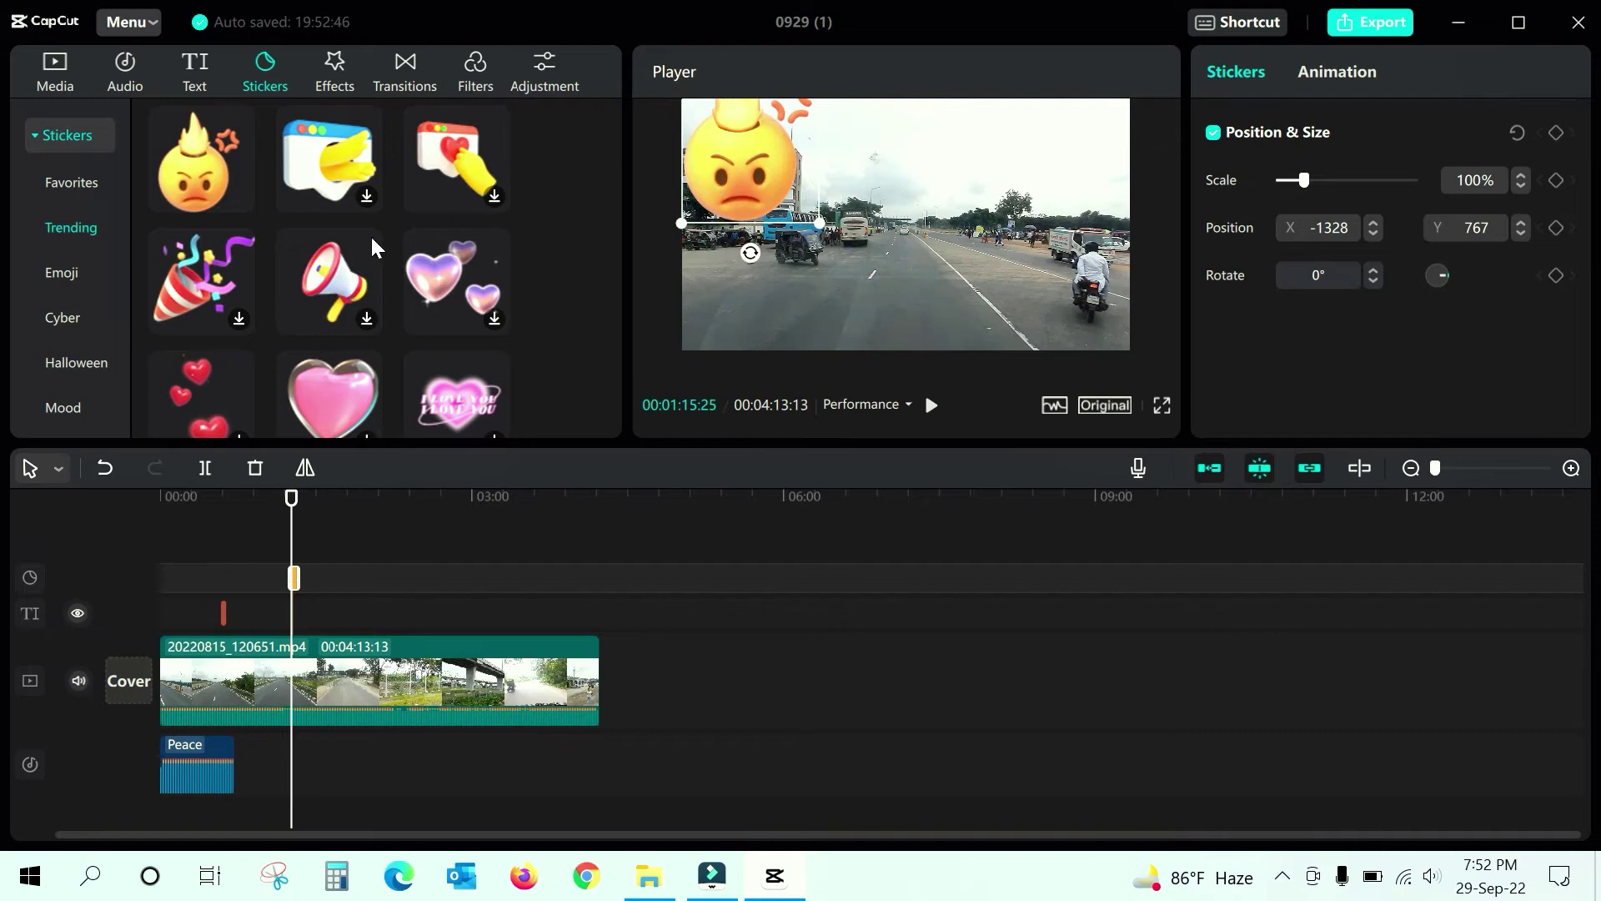
- Browse the sticker library from the Trending stickers through to the Halloween category
{"action": "scroll", "coordinate": [372, 241], "scroll_direction": "down", "scroll_amount": 10}
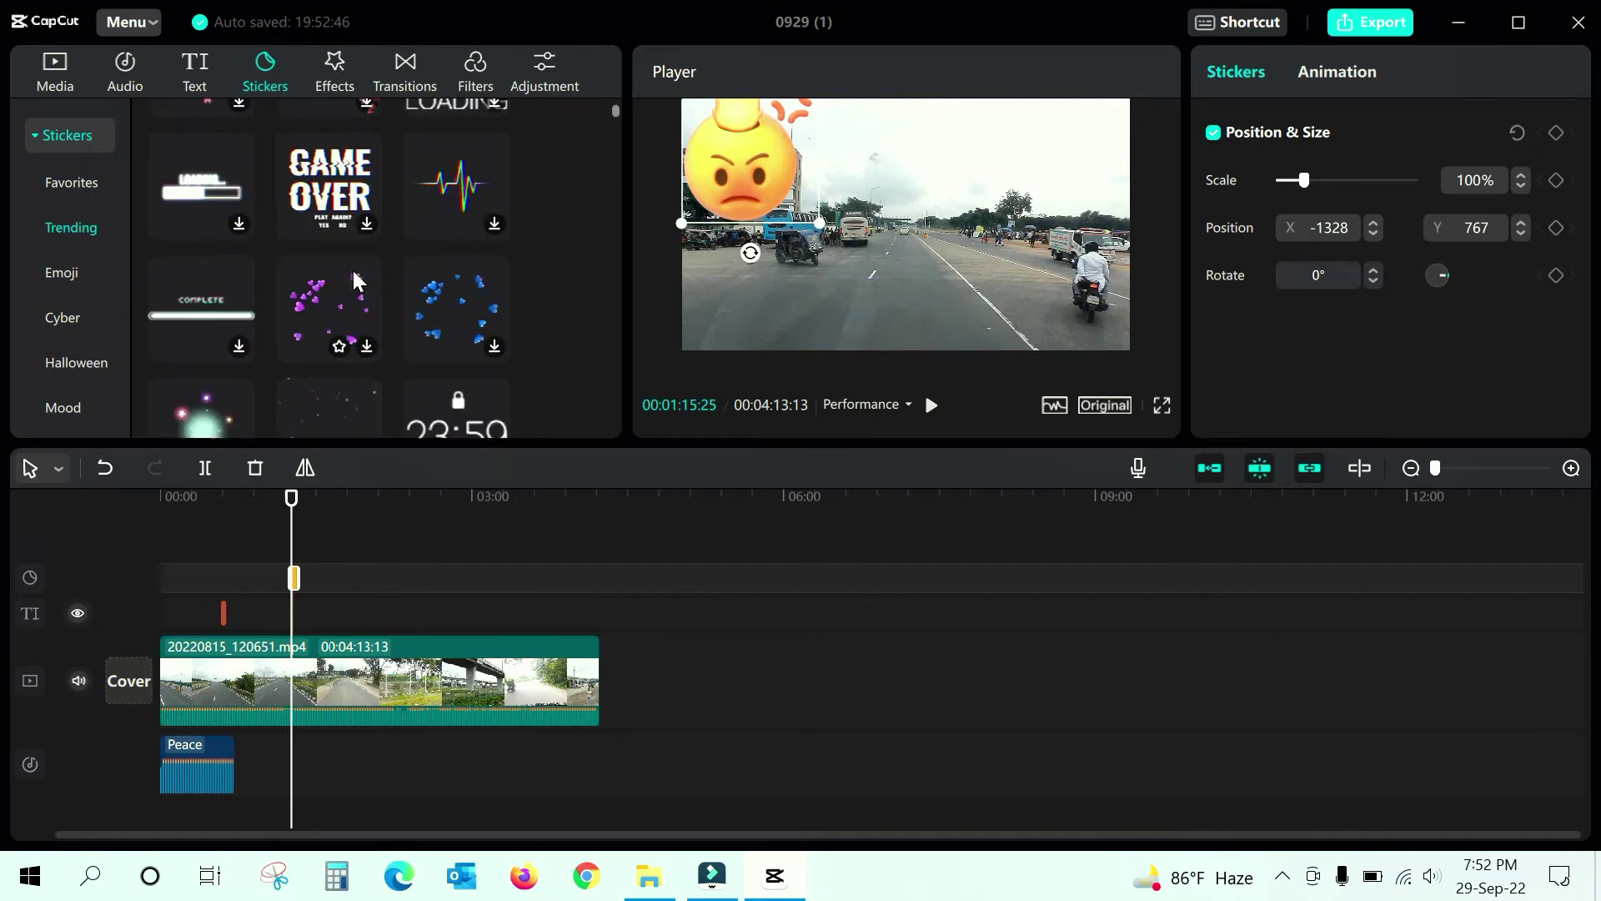
{"action": "scroll", "coordinate": [350, 272], "scroll_direction": "down", "scroll_amount": 10}
{"action": "scroll", "coordinate": [350, 272], "scroll_direction": "down", "scroll_amount": 10}
{"action": "scroll", "coordinate": [360, 272], "scroll_direction": "down", "scroll_amount": 10}
{"action": "scroll", "coordinate": [363, 274], "scroll_direction": "down", "scroll_amount": 5}
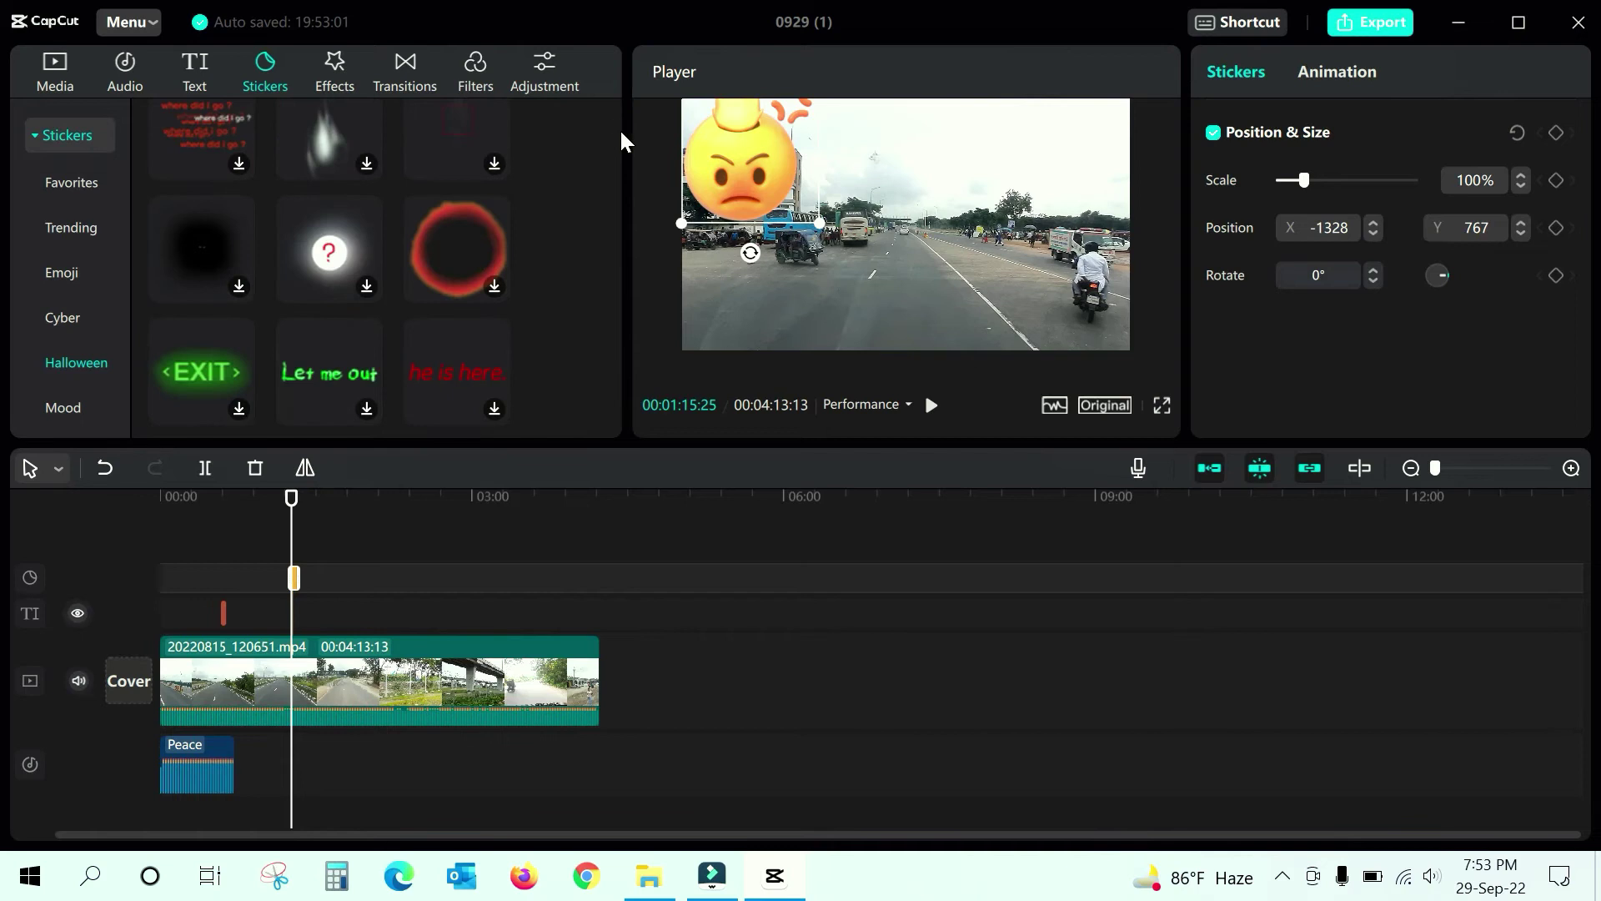
{"action": "left_click_drag", "start_coordinate": [614, 132], "coordinate": [617, 97]}
{"action": "scroll", "coordinate": [264, 286], "scroll_direction": "up", "scroll_amount": 3}
- Download the Basic video effect Blurry Focus and place it above the road clip, after the emoji sticker
{"action": "left_click", "coordinate": [347, 75]}
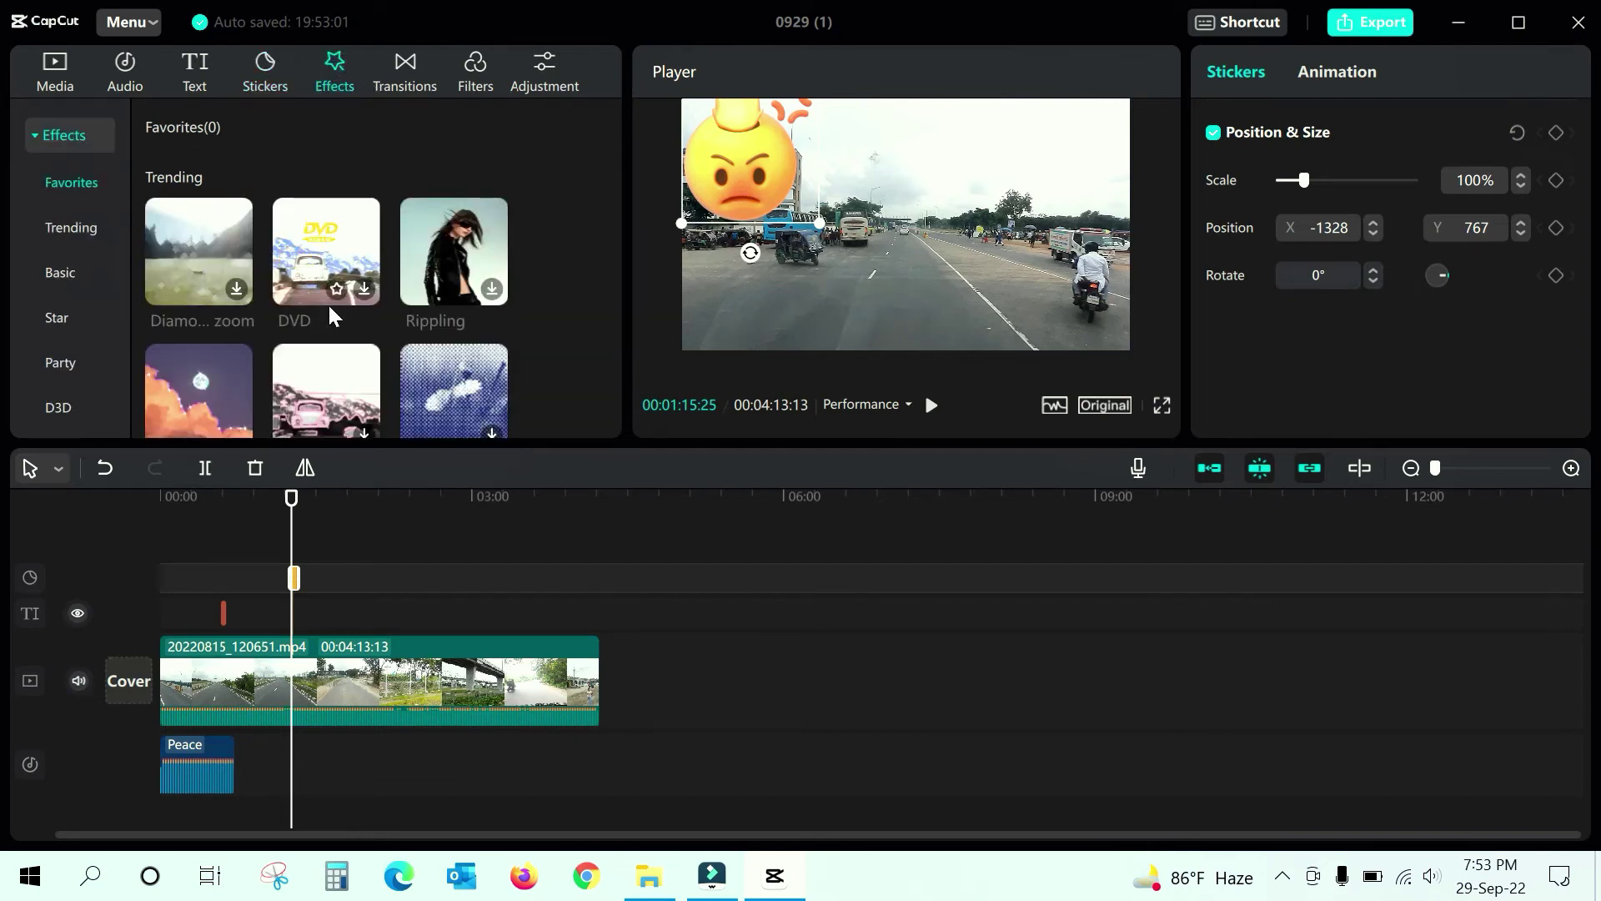
{"action": "scroll", "coordinate": [328, 302], "scroll_direction": "down", "scroll_amount": 5}
{"action": "scroll", "coordinate": [373, 293], "scroll_direction": "down", "scroll_amount": 10}
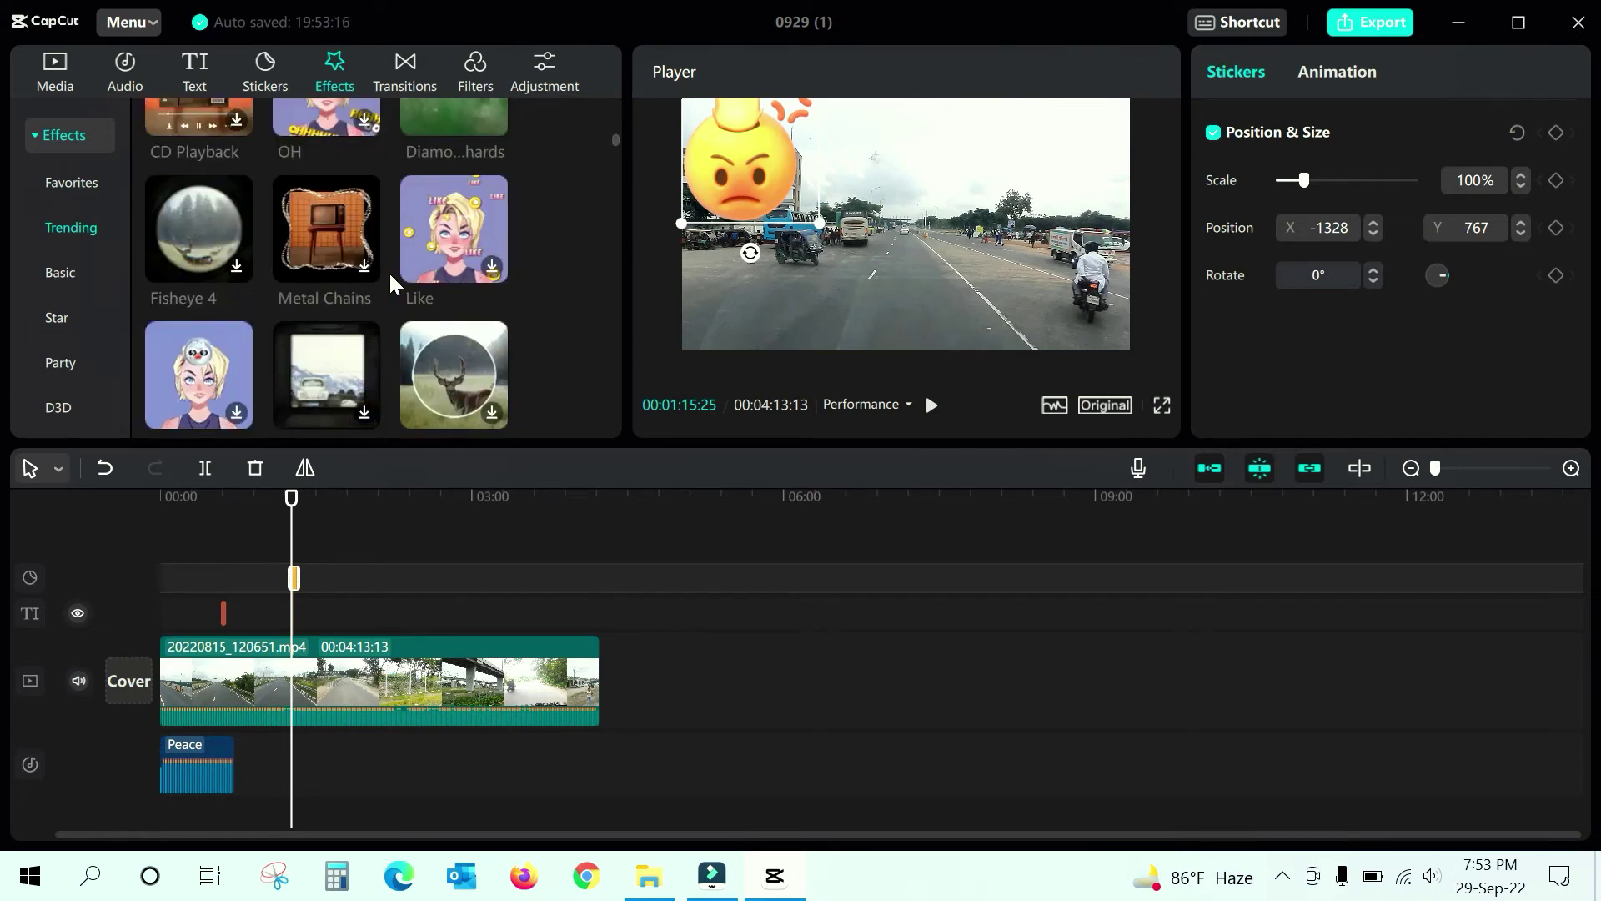
{"action": "scroll", "coordinate": [394, 282], "scroll_direction": "down", "scroll_amount": 8}
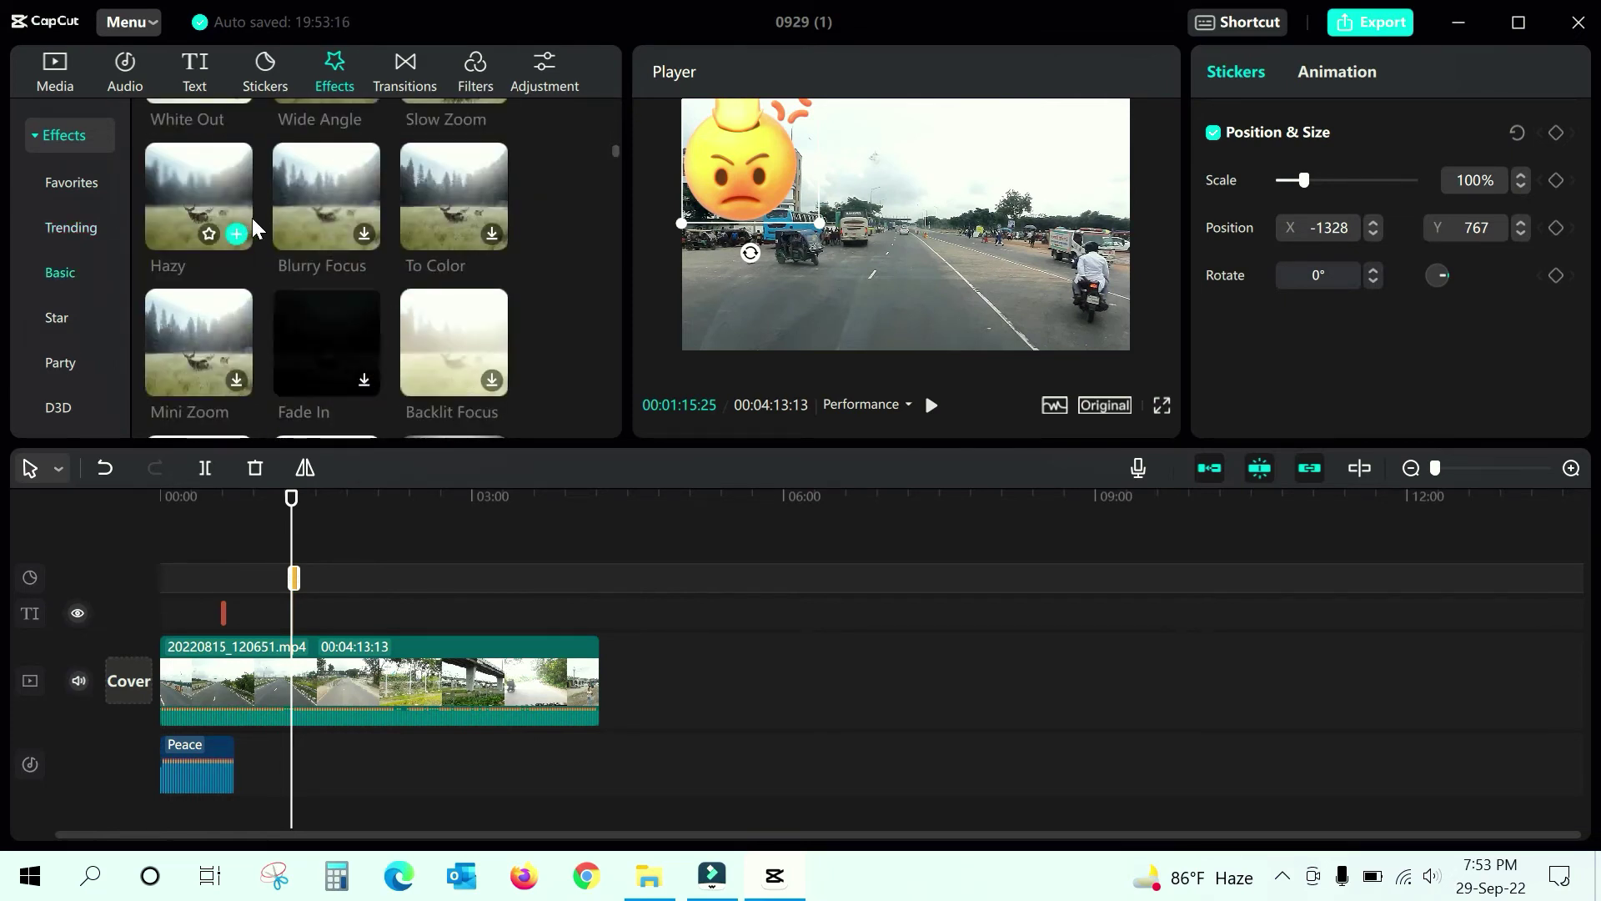
{"action": "left_click", "coordinate": [365, 233]}
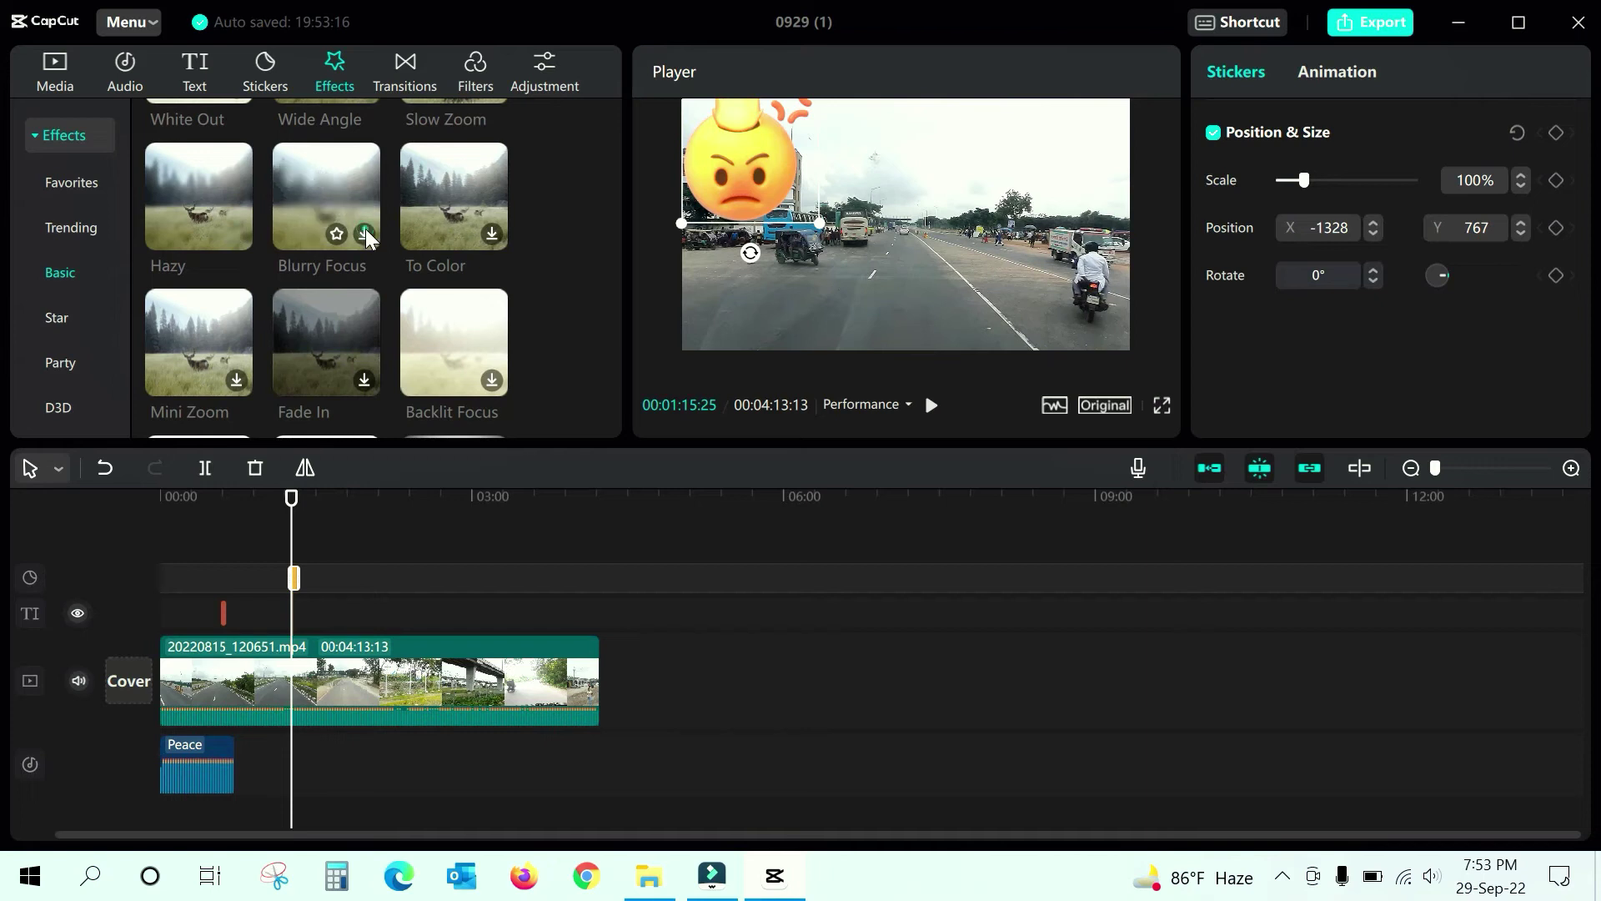
{"action": "mouse_move", "coordinate": [324, 183]}
{"action": "left_mouse_down"}
{"action": "mouse_move", "coordinate": [389, 597]}
{"action": "mouse_move", "coordinate": [348, 609]}
{"action": "mouse_move", "coordinate": [350, 626]}
{"action": "left_mouse_up"}
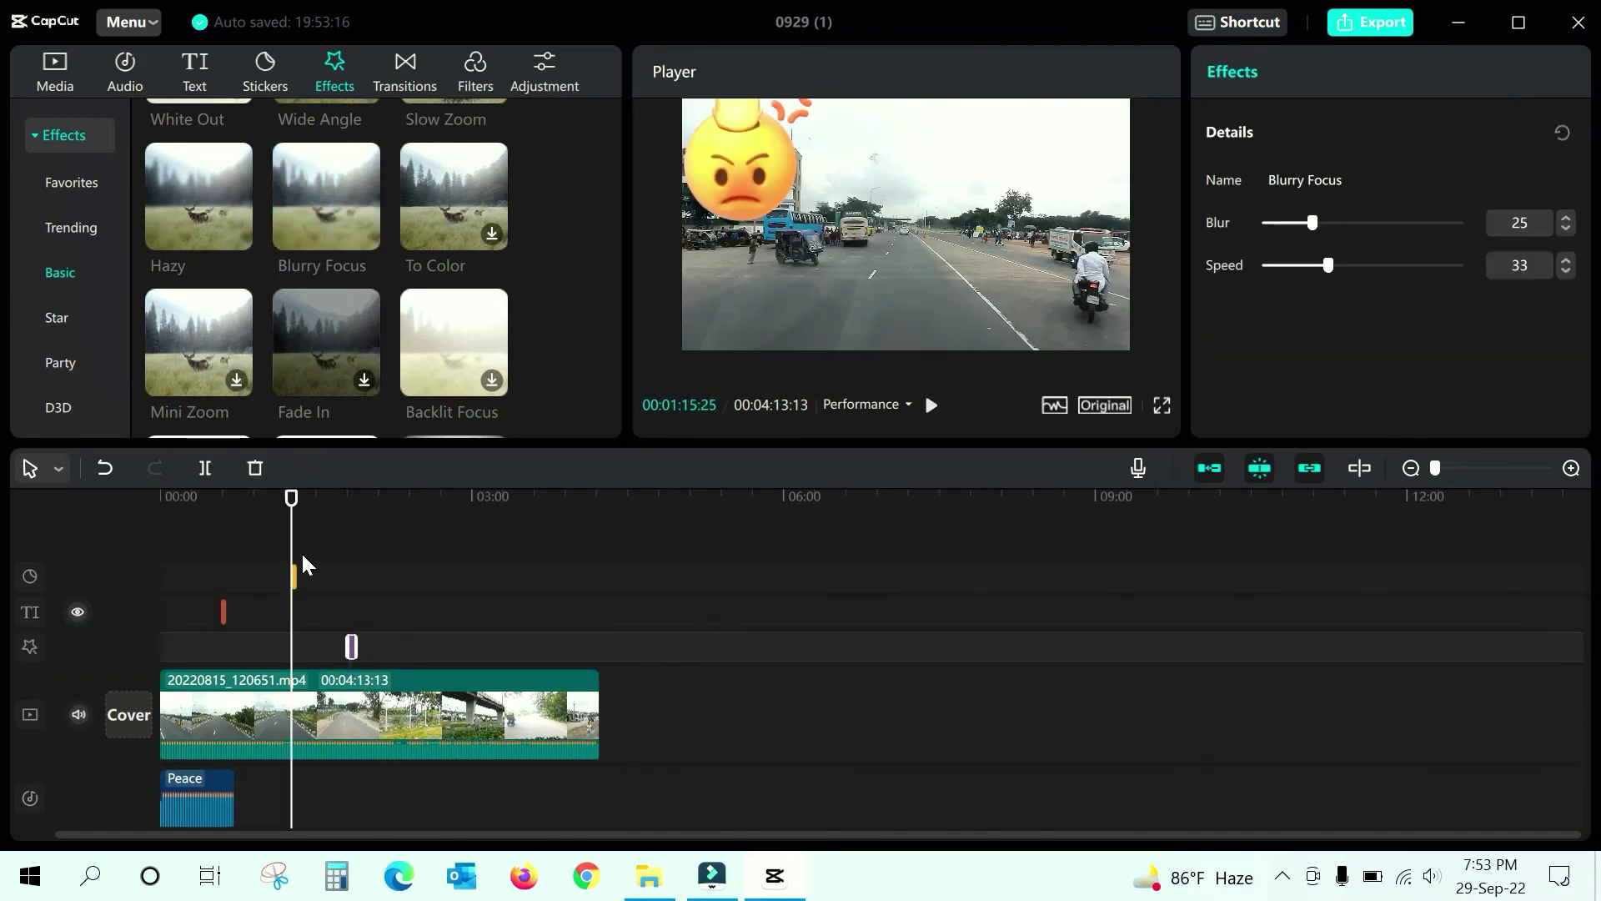
- Add the Diamond Shards effect above the road clip, further along than Blurry Focus, and play it
{"action": "left_click_drag", "start_coordinate": [302, 499], "coordinate": [421, 521]}
{"action": "scroll", "coordinate": [333, 312], "scroll_direction": "up", "scroll_amount": 5}
{"action": "left_click", "coordinate": [492, 236]}
{"action": "left_click", "coordinate": [932, 405]}
{"action": "scroll", "coordinate": [355, 180], "scroll_direction": "down", "scroll_amount": 3}
{"action": "scroll", "coordinate": [354, 179], "scroll_direction": "down", "scroll_amount": 2}
- Browse the Basic transitions and split the road clip at 00:03:16:11
{"action": "left_click", "coordinate": [406, 73]}
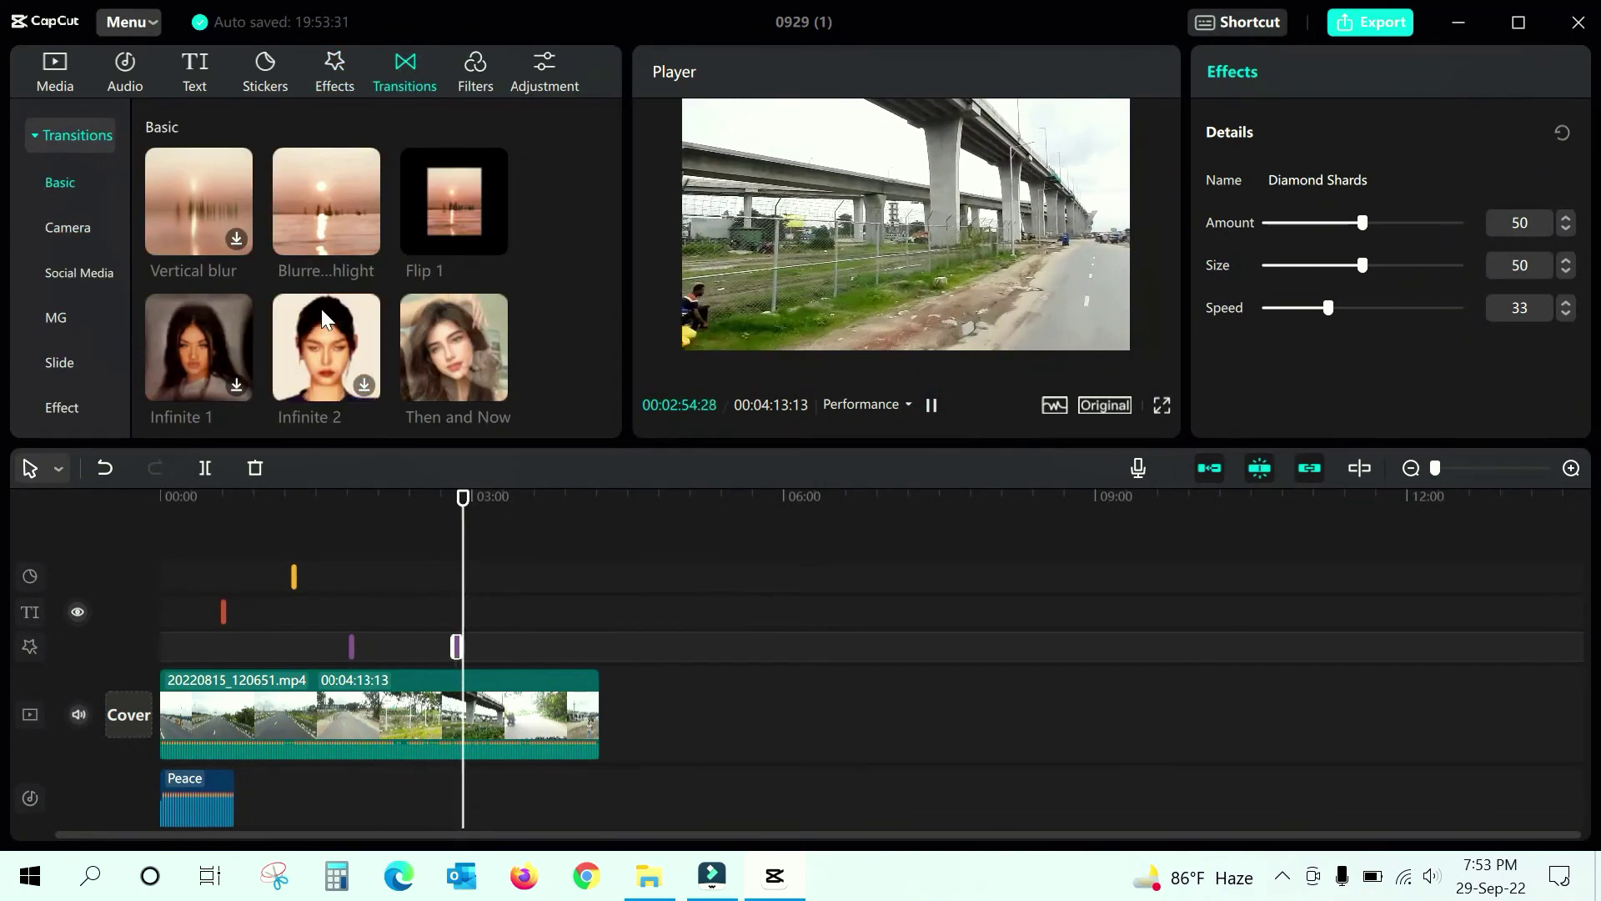
{"action": "scroll", "coordinate": [325, 313], "scroll_direction": "down", "scroll_amount": 5}
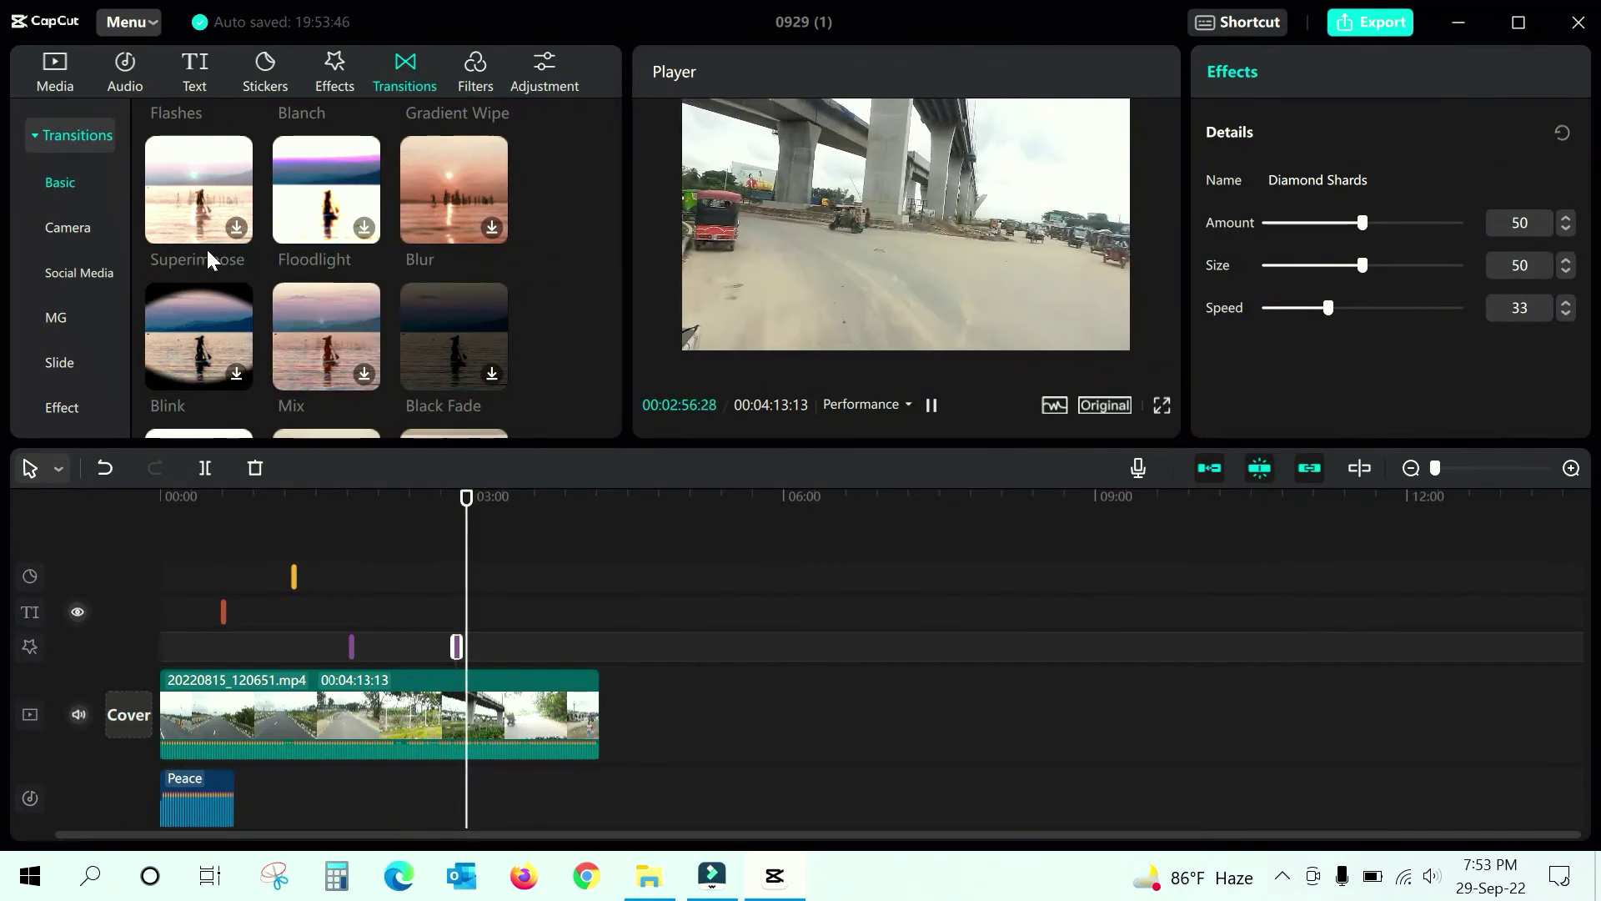
{"action": "left_click", "coordinate": [182, 200]}
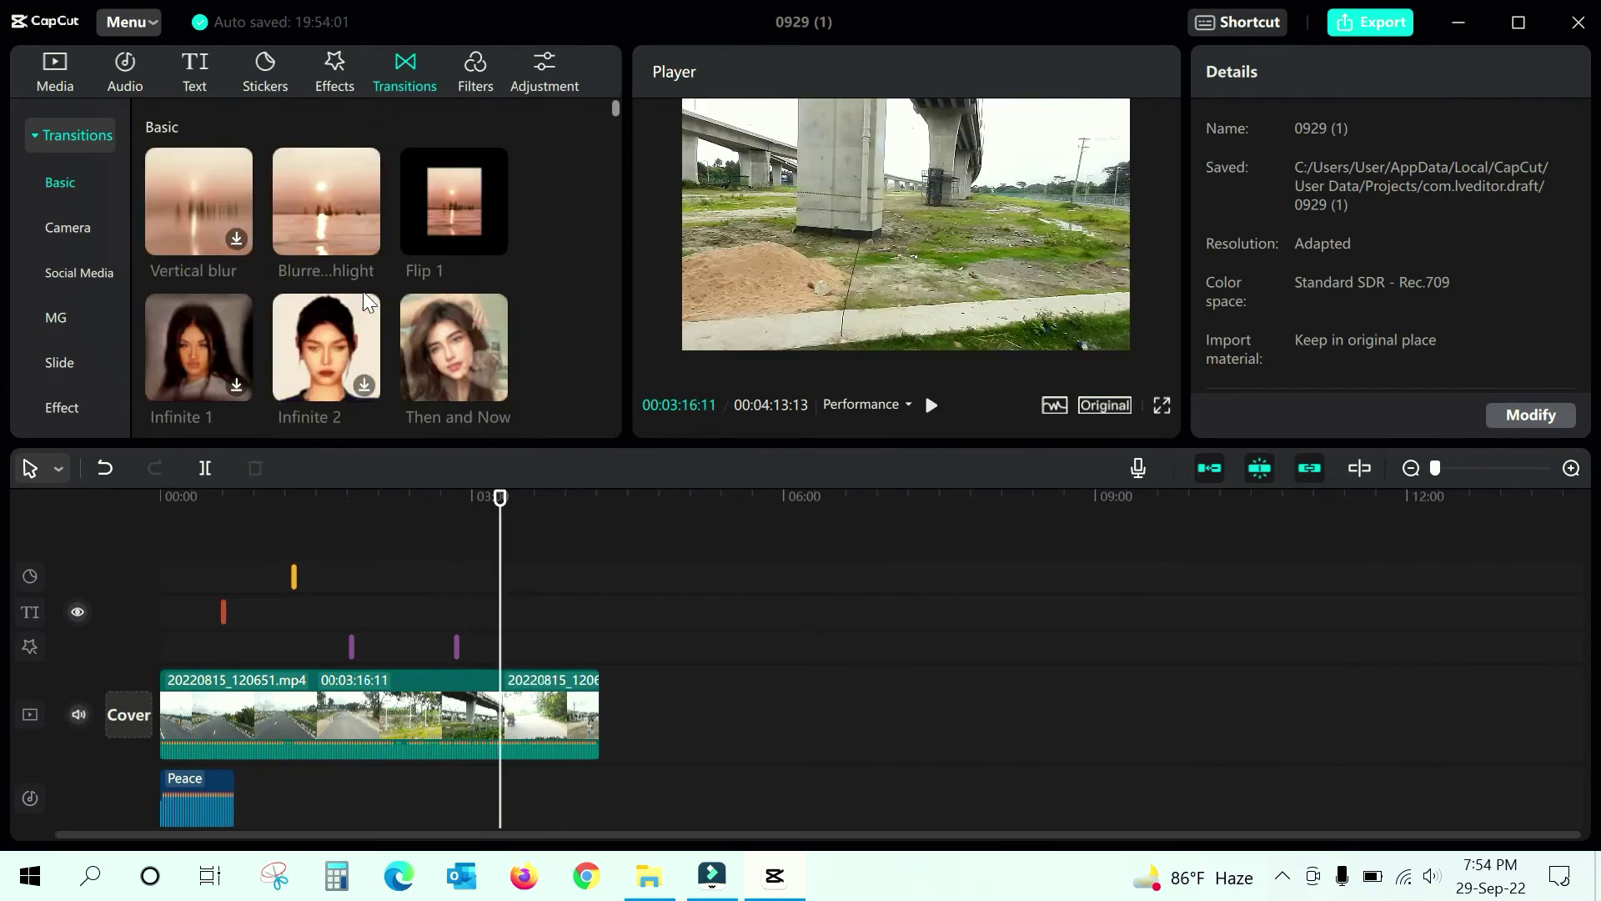
- Download the Life filter Robust and apply it to the second segment of the road clip
{"action": "left_click", "coordinate": [461, 75]}
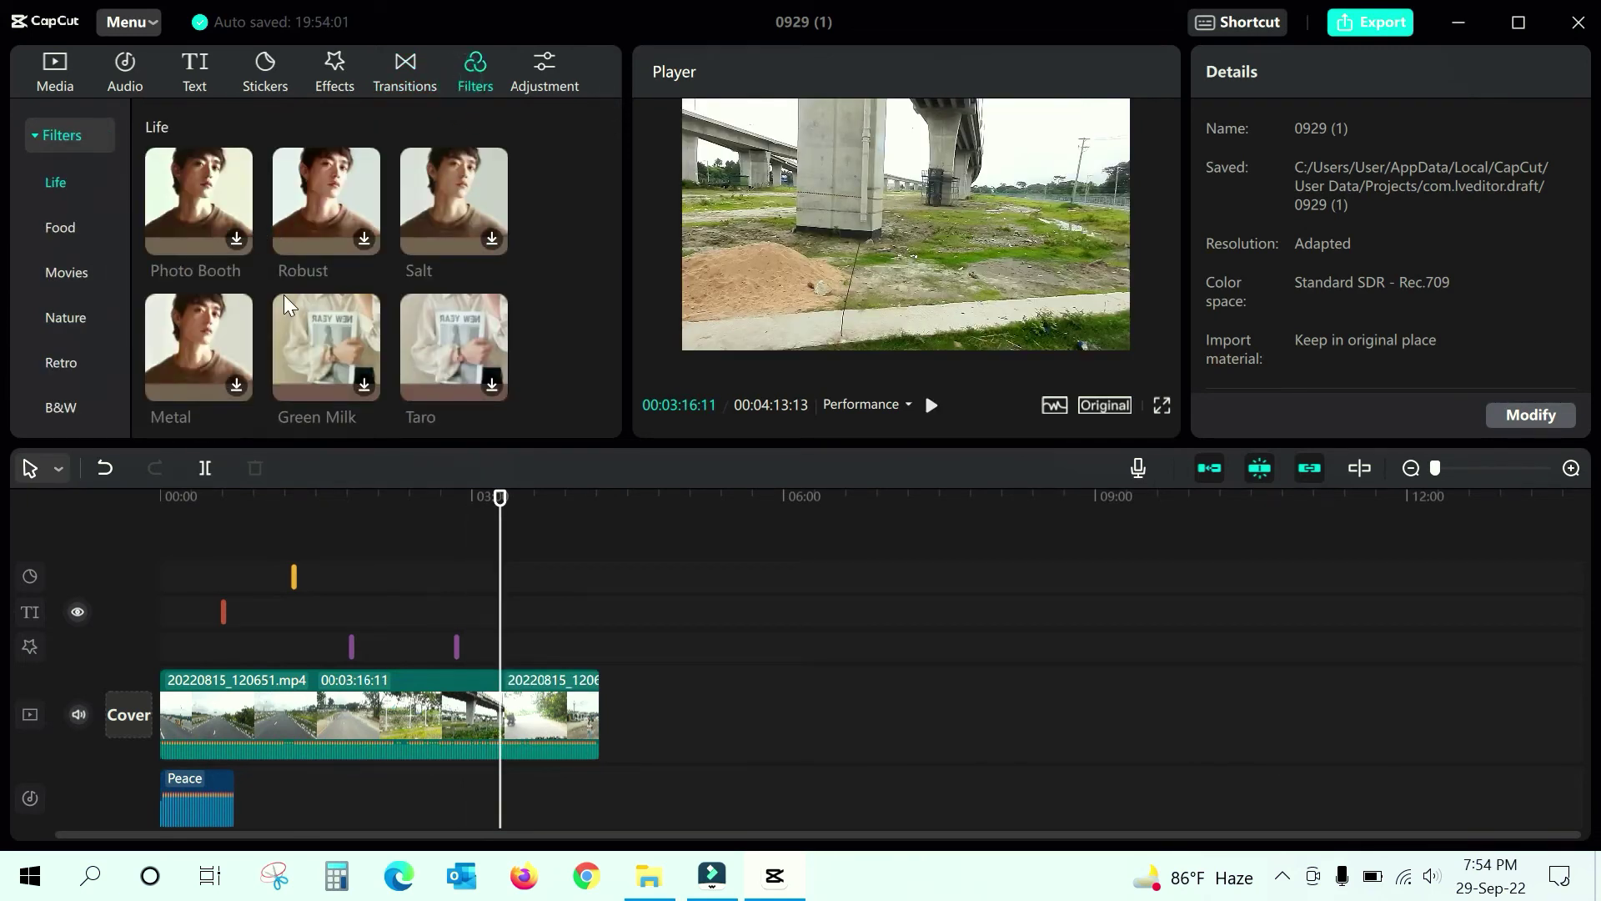
{"action": "scroll", "coordinate": [284, 293], "scroll_direction": "down", "scroll_amount": 6}
{"action": "scroll", "coordinate": [294, 284], "scroll_direction": "up", "scroll_amount": 5}
{"action": "left_click", "coordinate": [204, 468]}
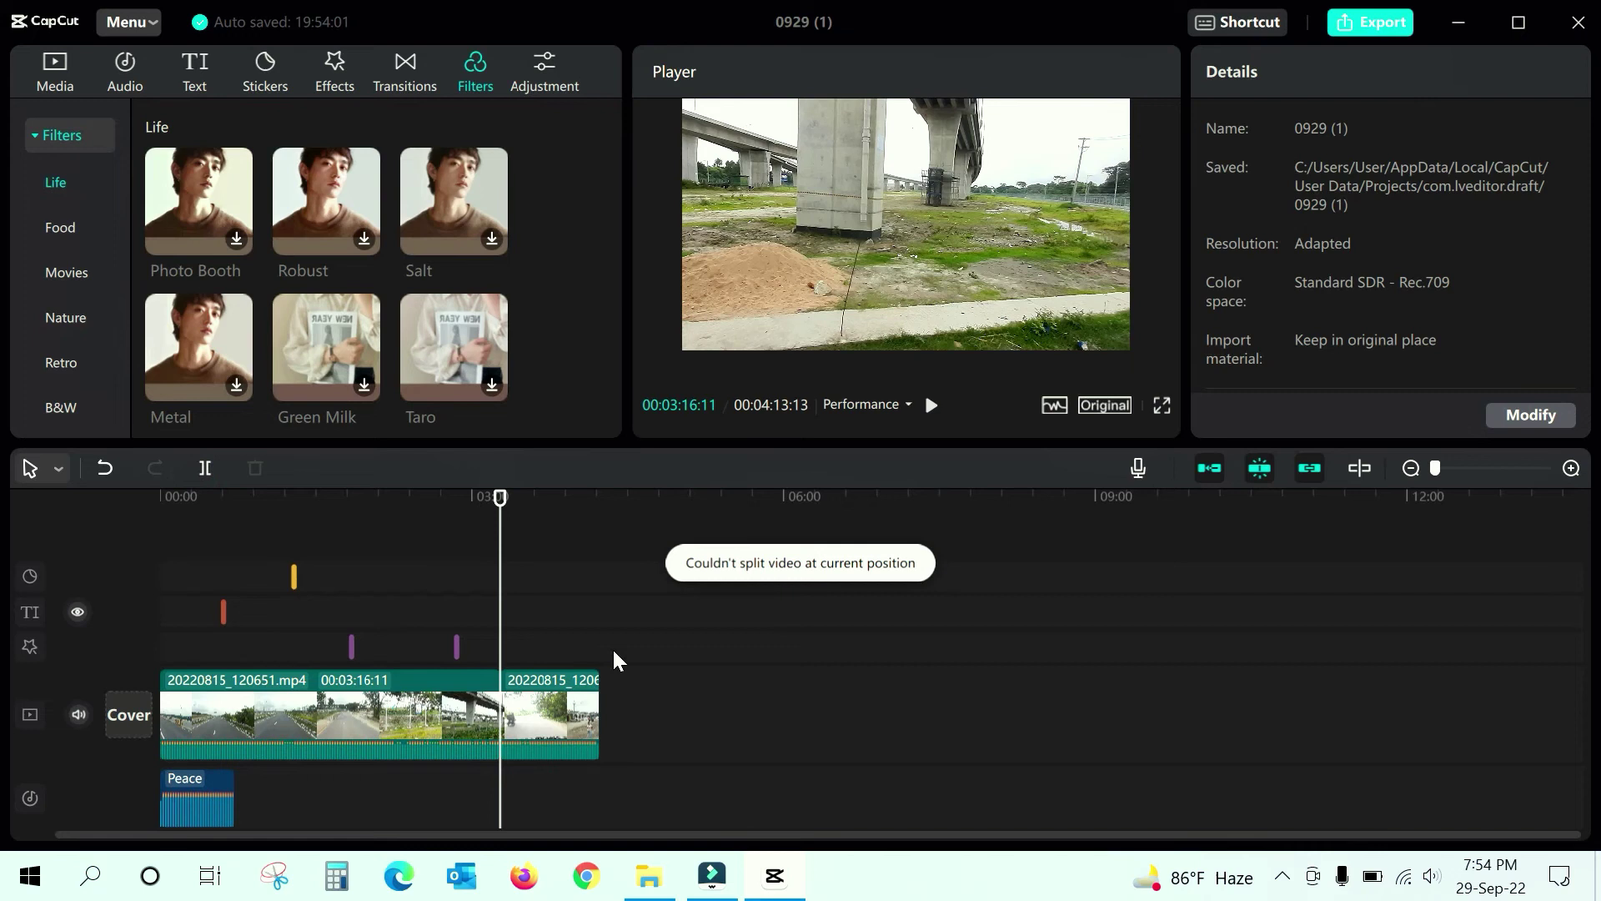
{"action": "left_click", "coordinate": [569, 709]}
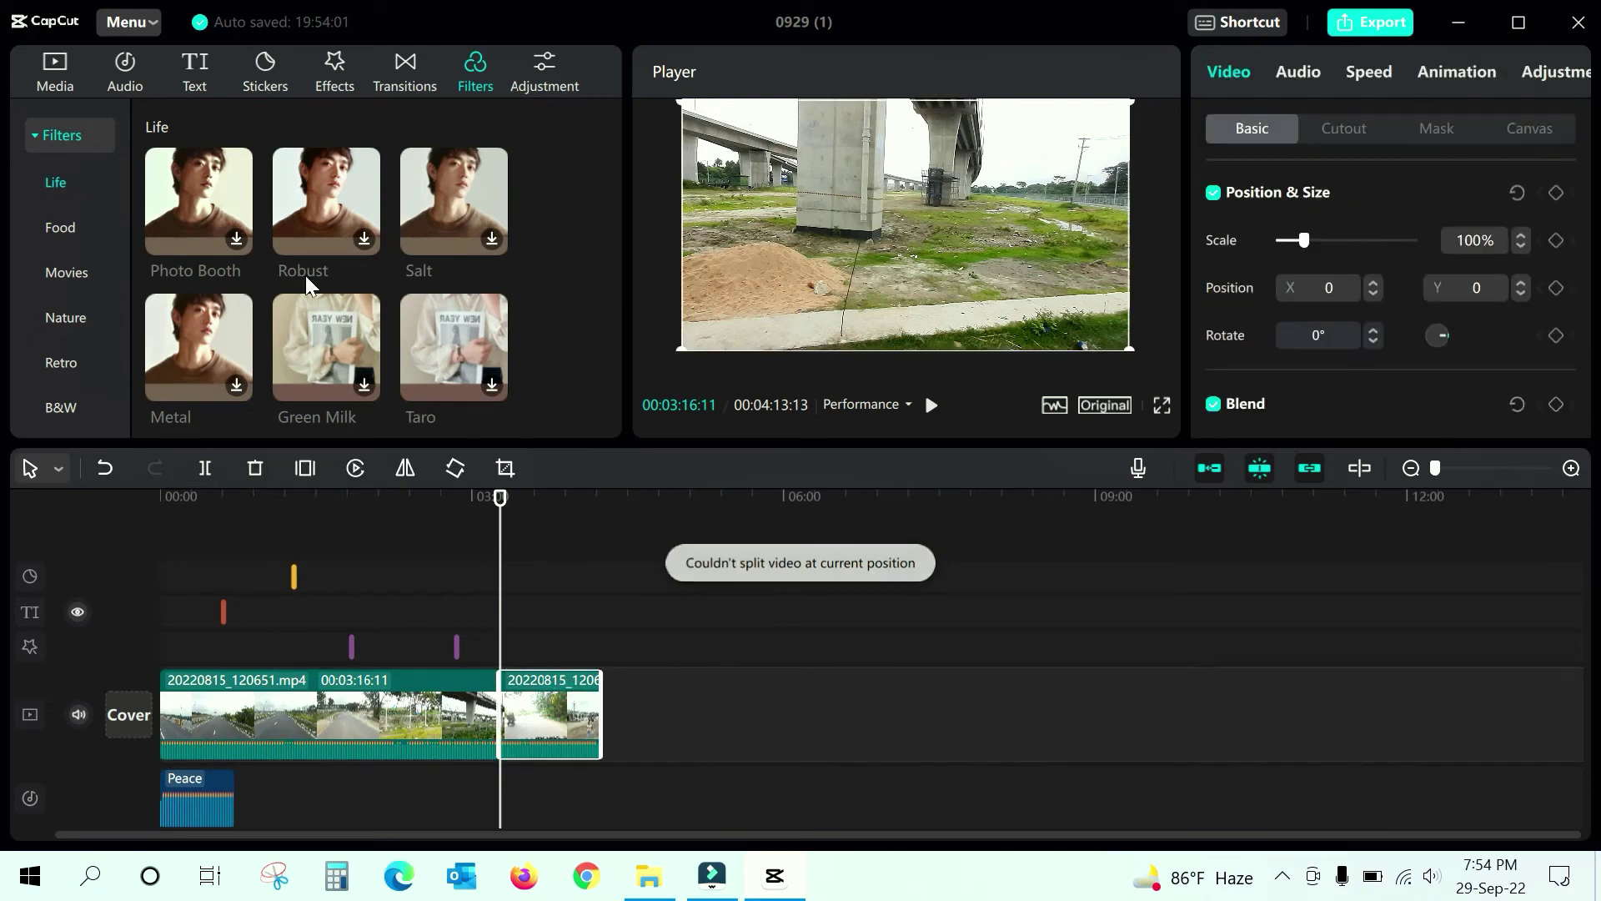
{"action": "left_click", "coordinate": [332, 234]}
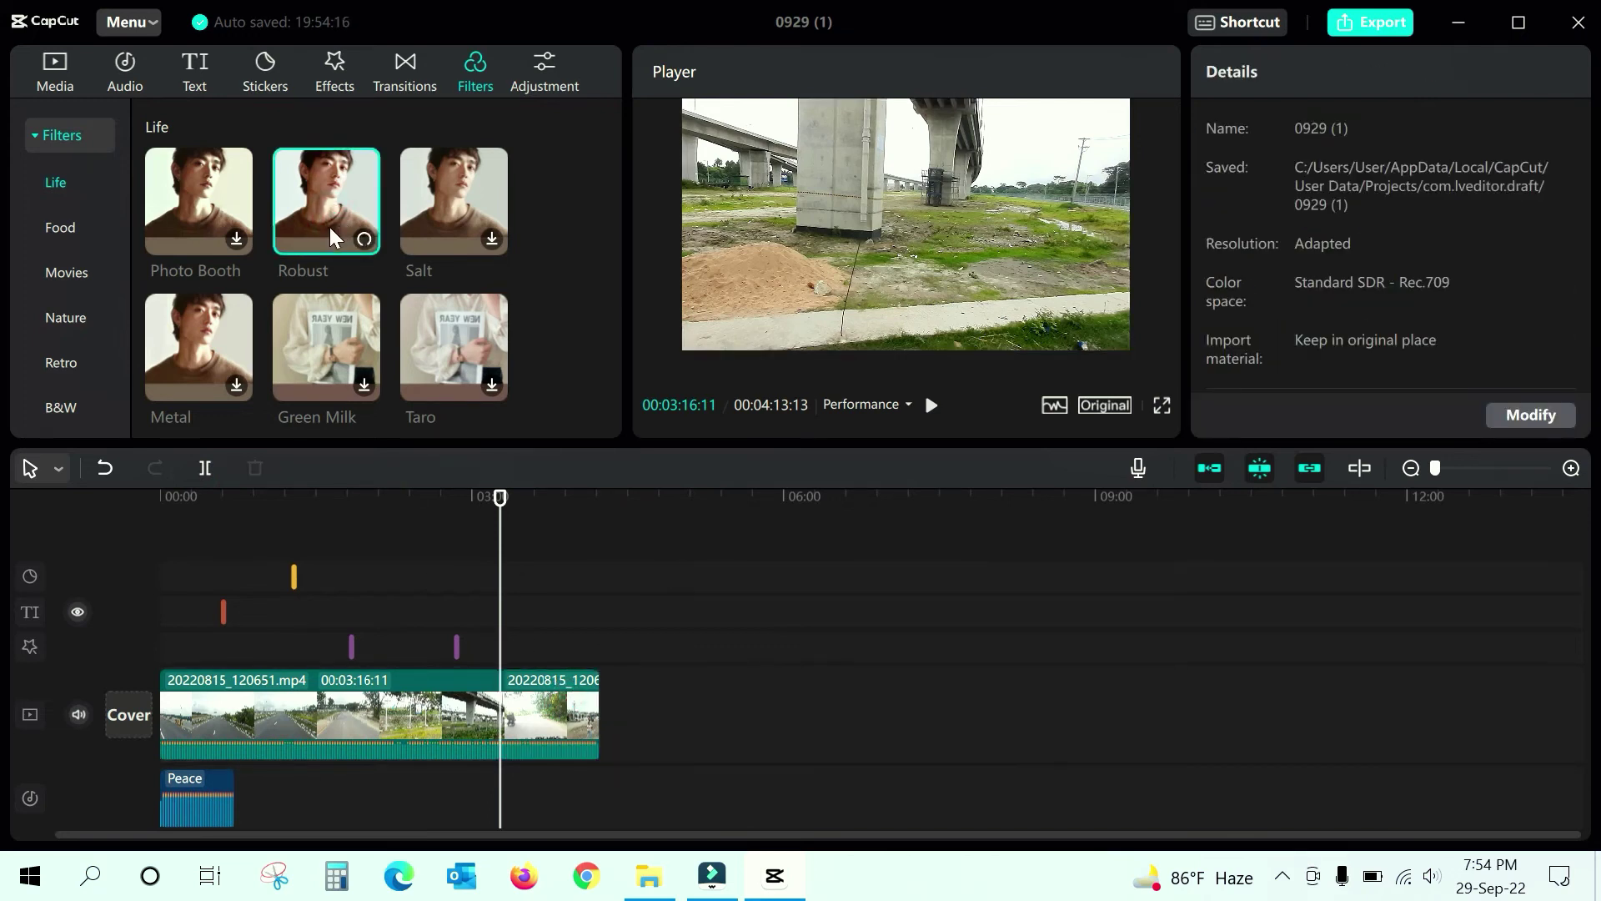
{"action": "left_click_drag", "start_coordinate": [329, 225], "coordinate": [517, 717]}
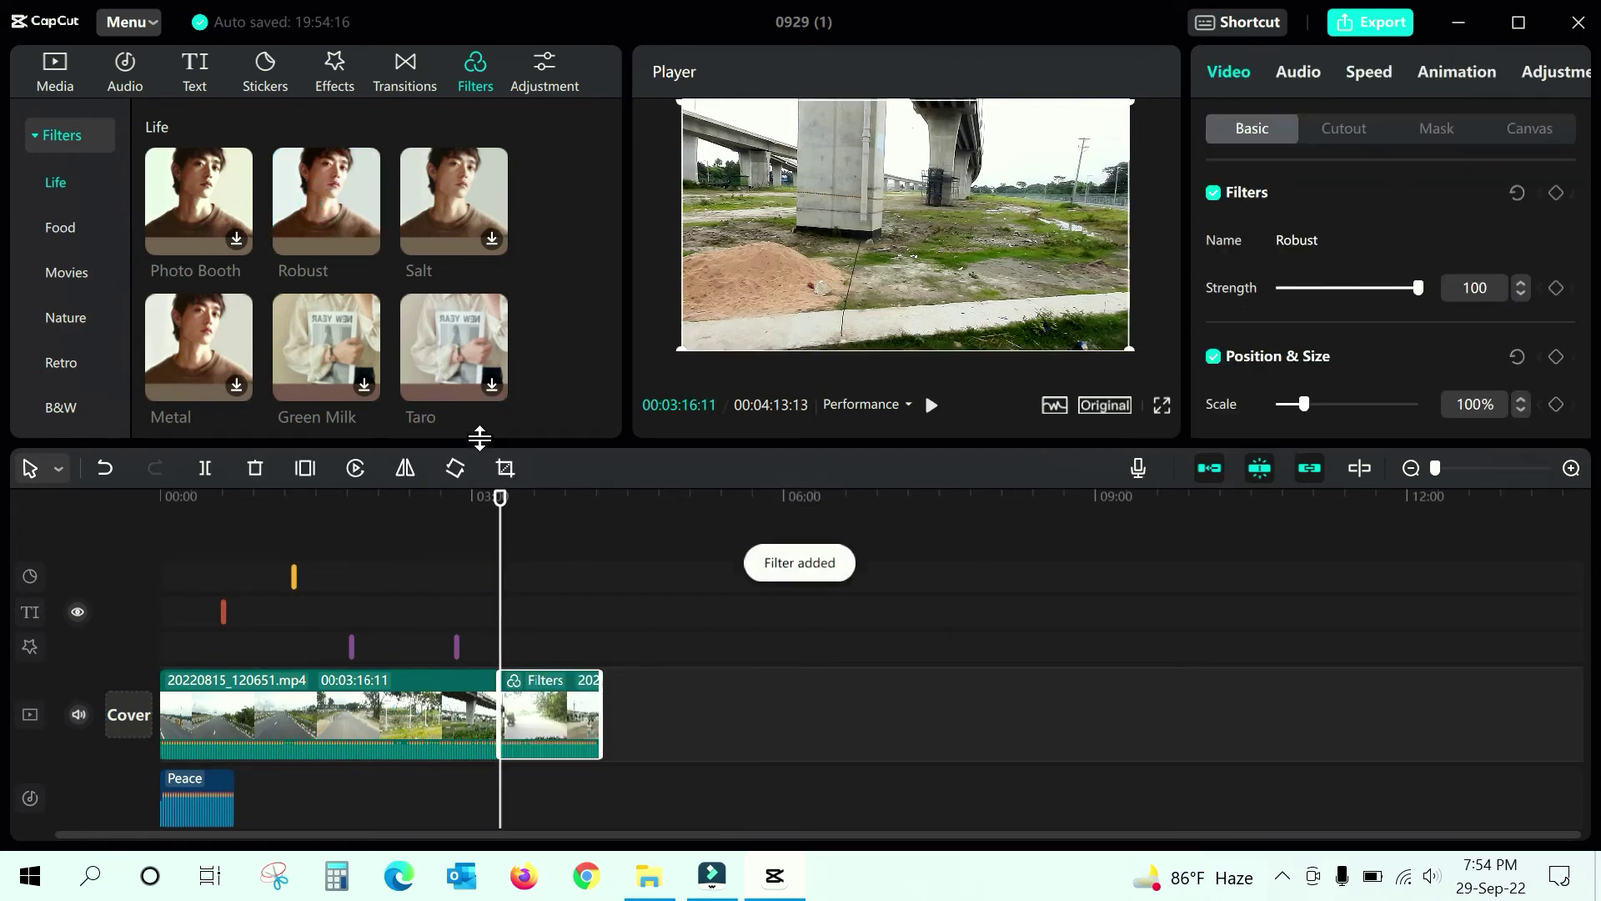
- Examine the filtered segment, the other filters, the custom adjustment and music libraries, and the first segment's video settings
{"action": "left_click", "coordinate": [520, 500]}
{"action": "left_click_drag", "start_coordinate": [524, 509], "coordinate": [559, 508]}
{"action": "scroll", "coordinate": [307, 302], "scroll_direction": "down", "scroll_amount": 5}
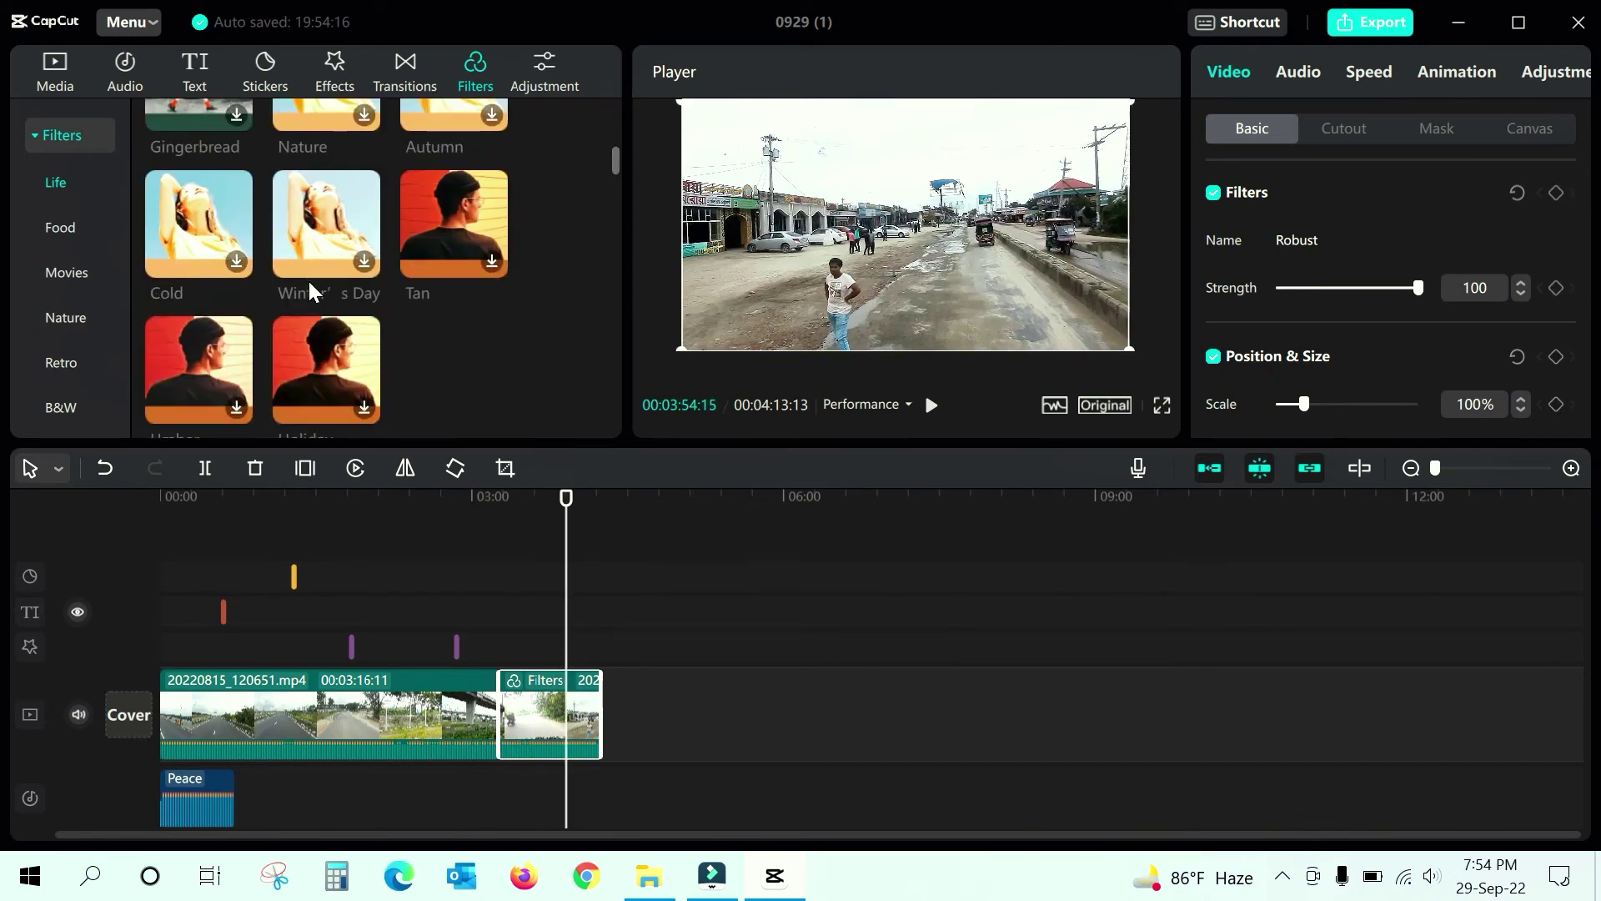
{"action": "left_click", "coordinate": [532, 90]}
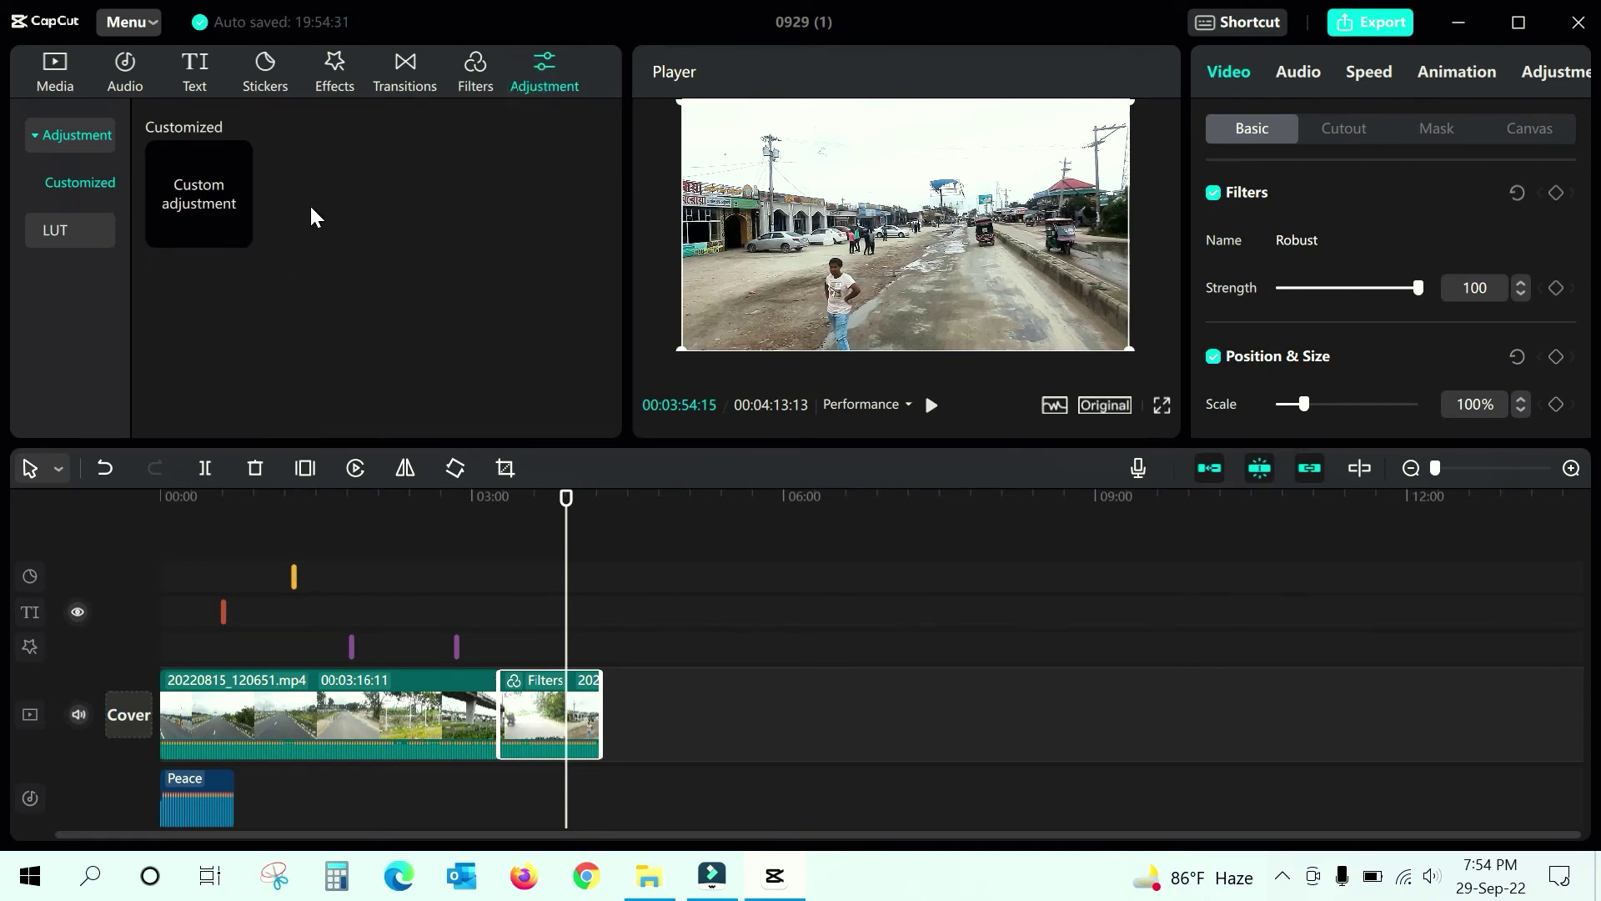
{"action": "left_click", "coordinate": [125, 84]}
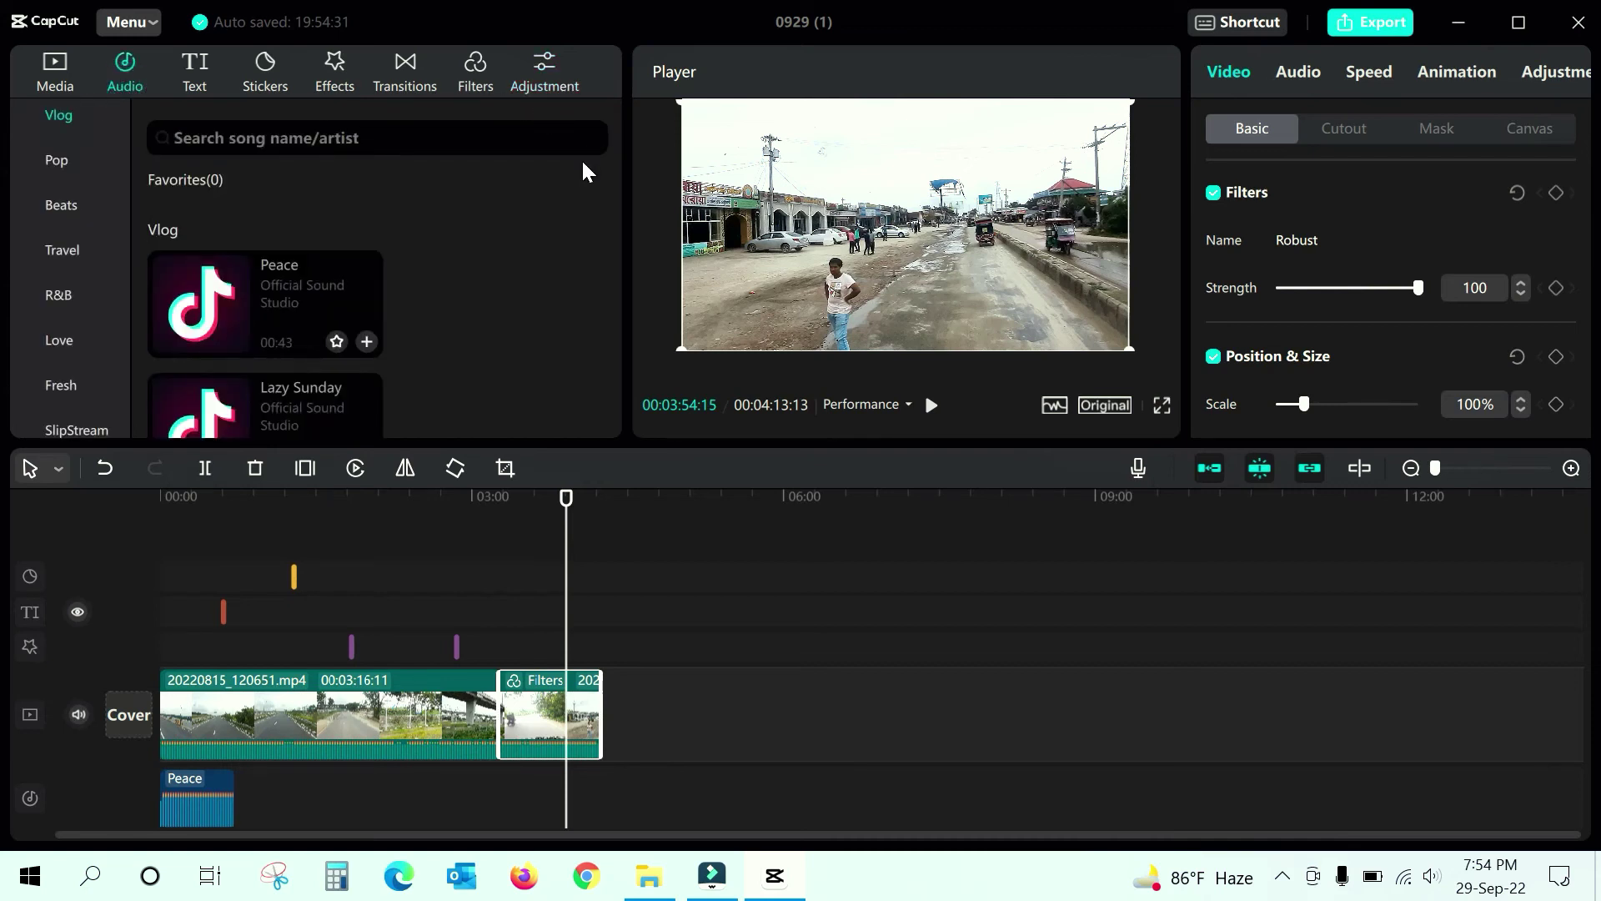
{"action": "left_click", "coordinate": [424, 713]}
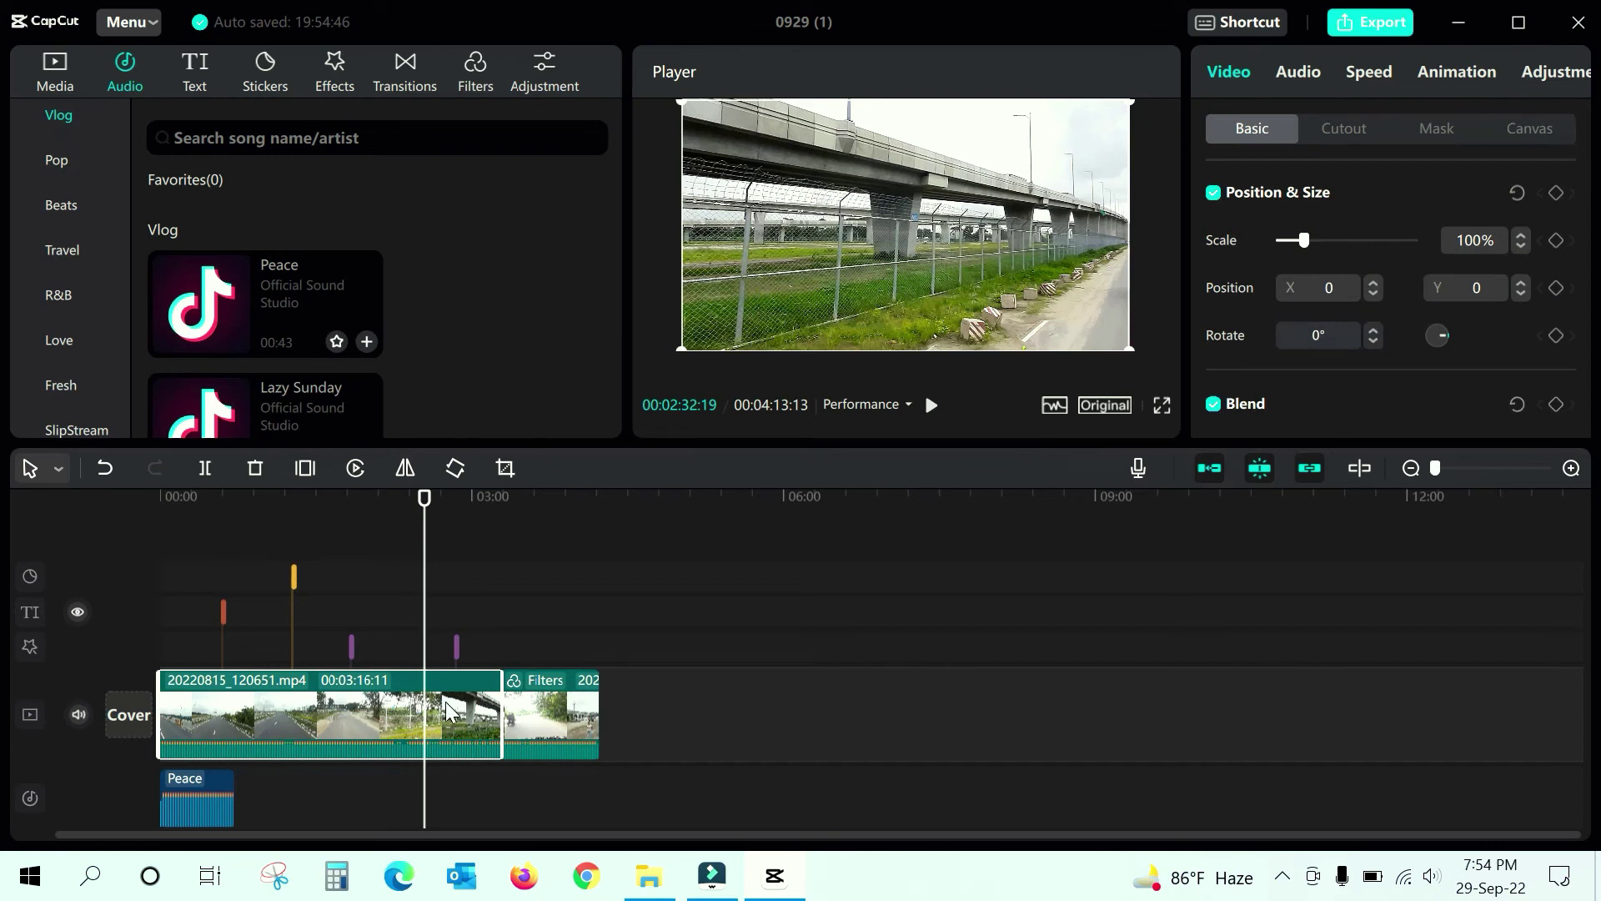
{"action": "scroll", "coordinate": [568, 675], "scroll_direction": "down", "scroll_amount": 1}
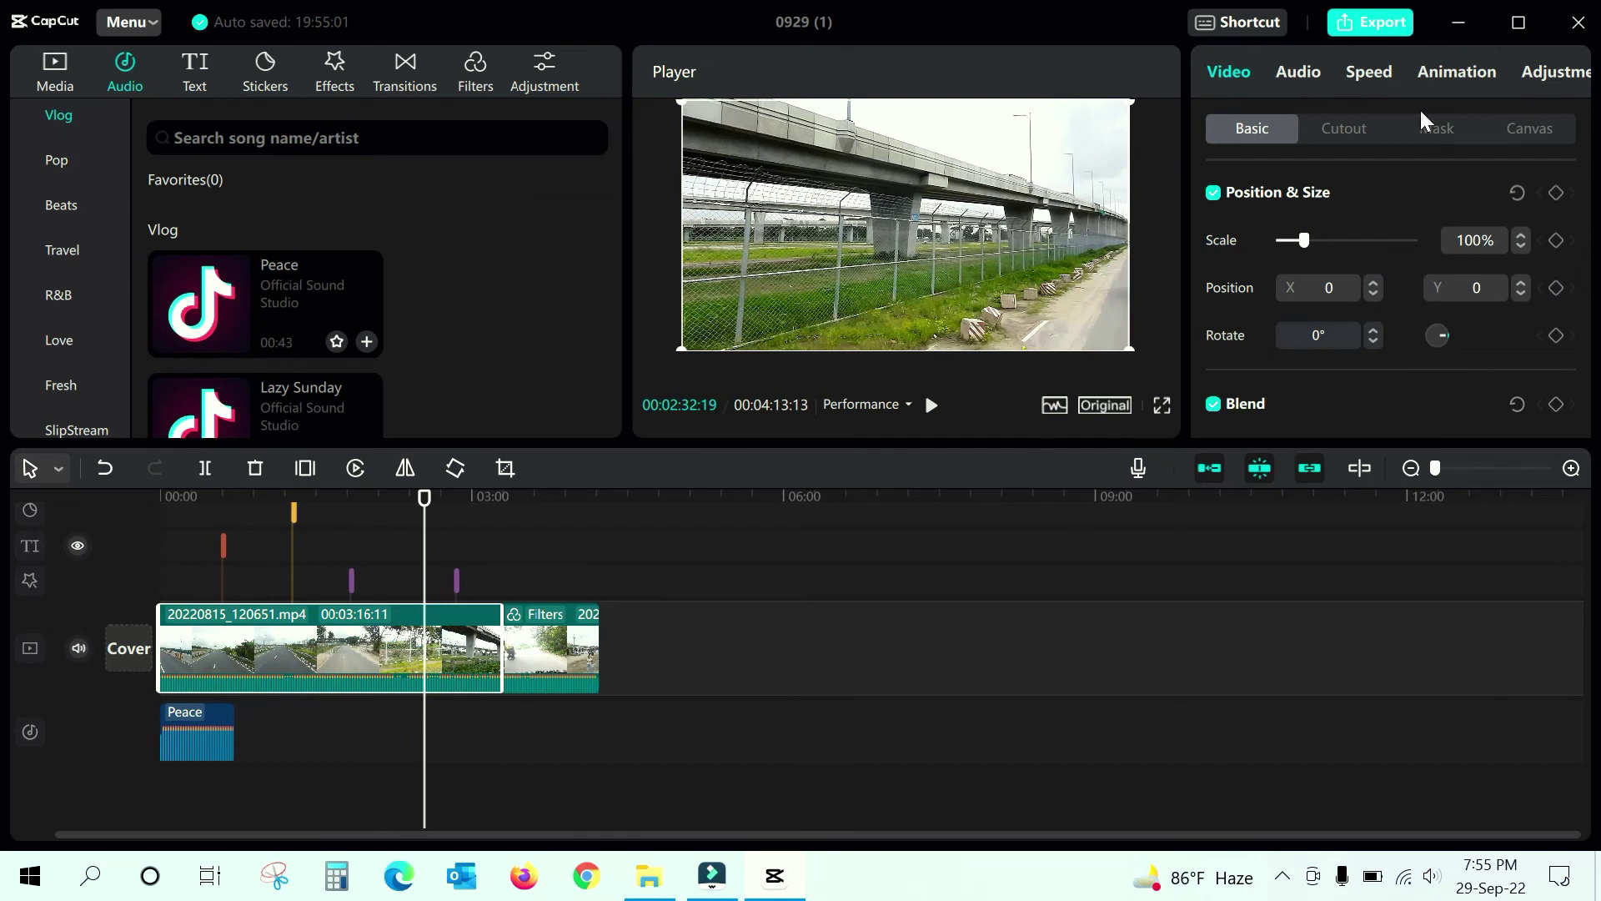
- Export the project as a 1080P H.264 mp4 at 25fps with recommended bit rate and the watermark removed
{"action": "left_click", "coordinate": [1374, 23]}
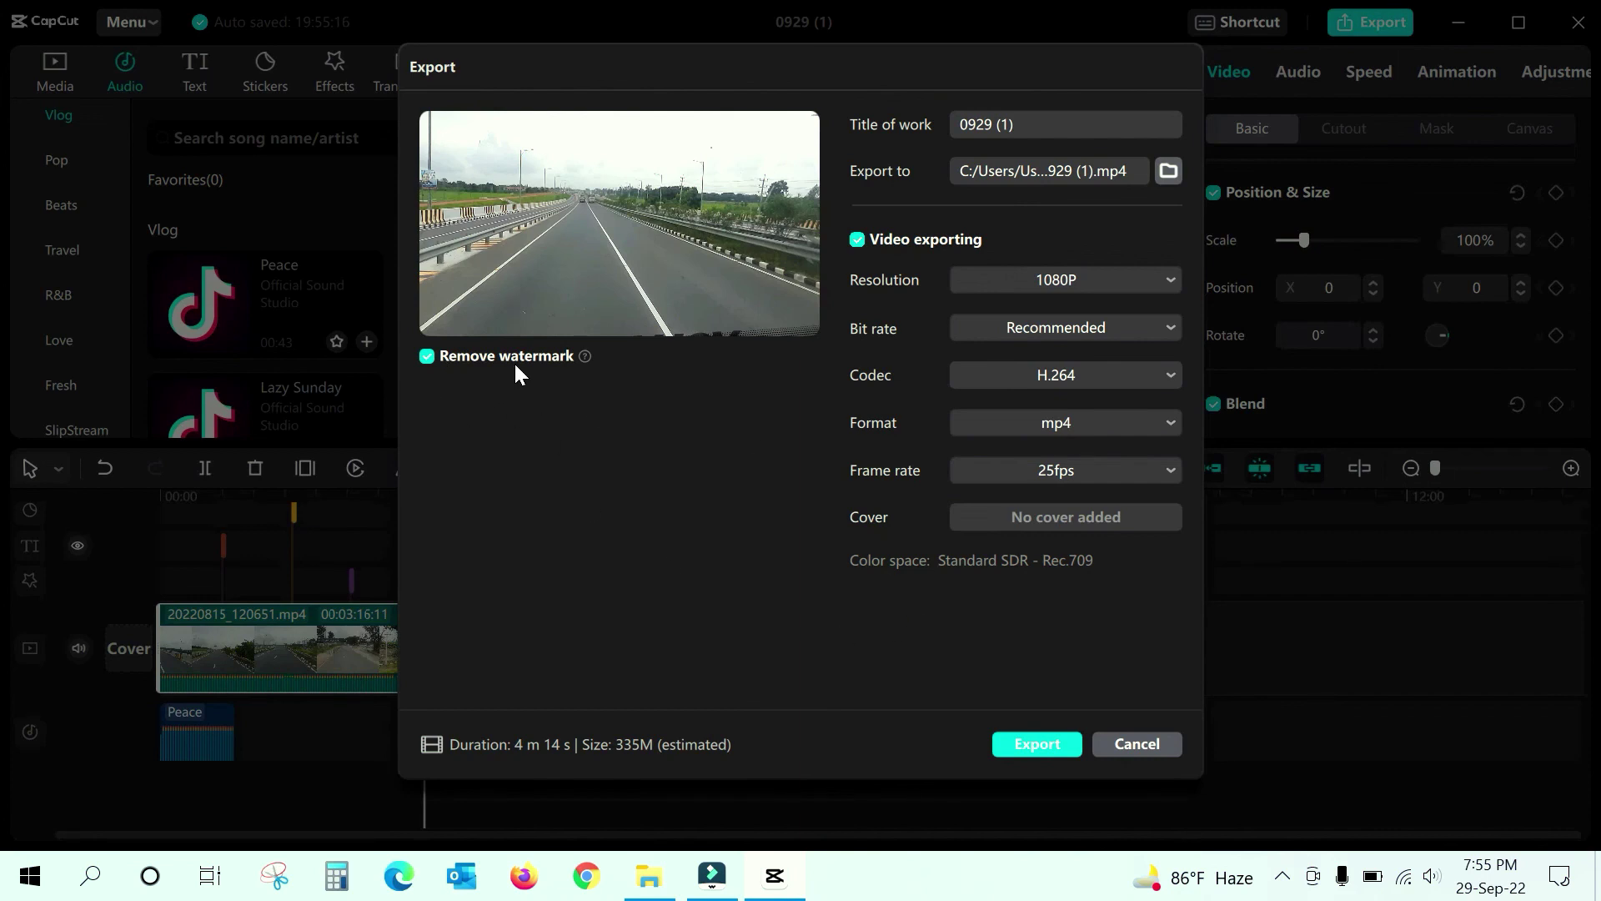
{"action": "left_click", "coordinate": [427, 357]}
{"action": "left_click", "coordinate": [428, 357]}
{"action": "left_click", "coordinate": [1132, 268]}
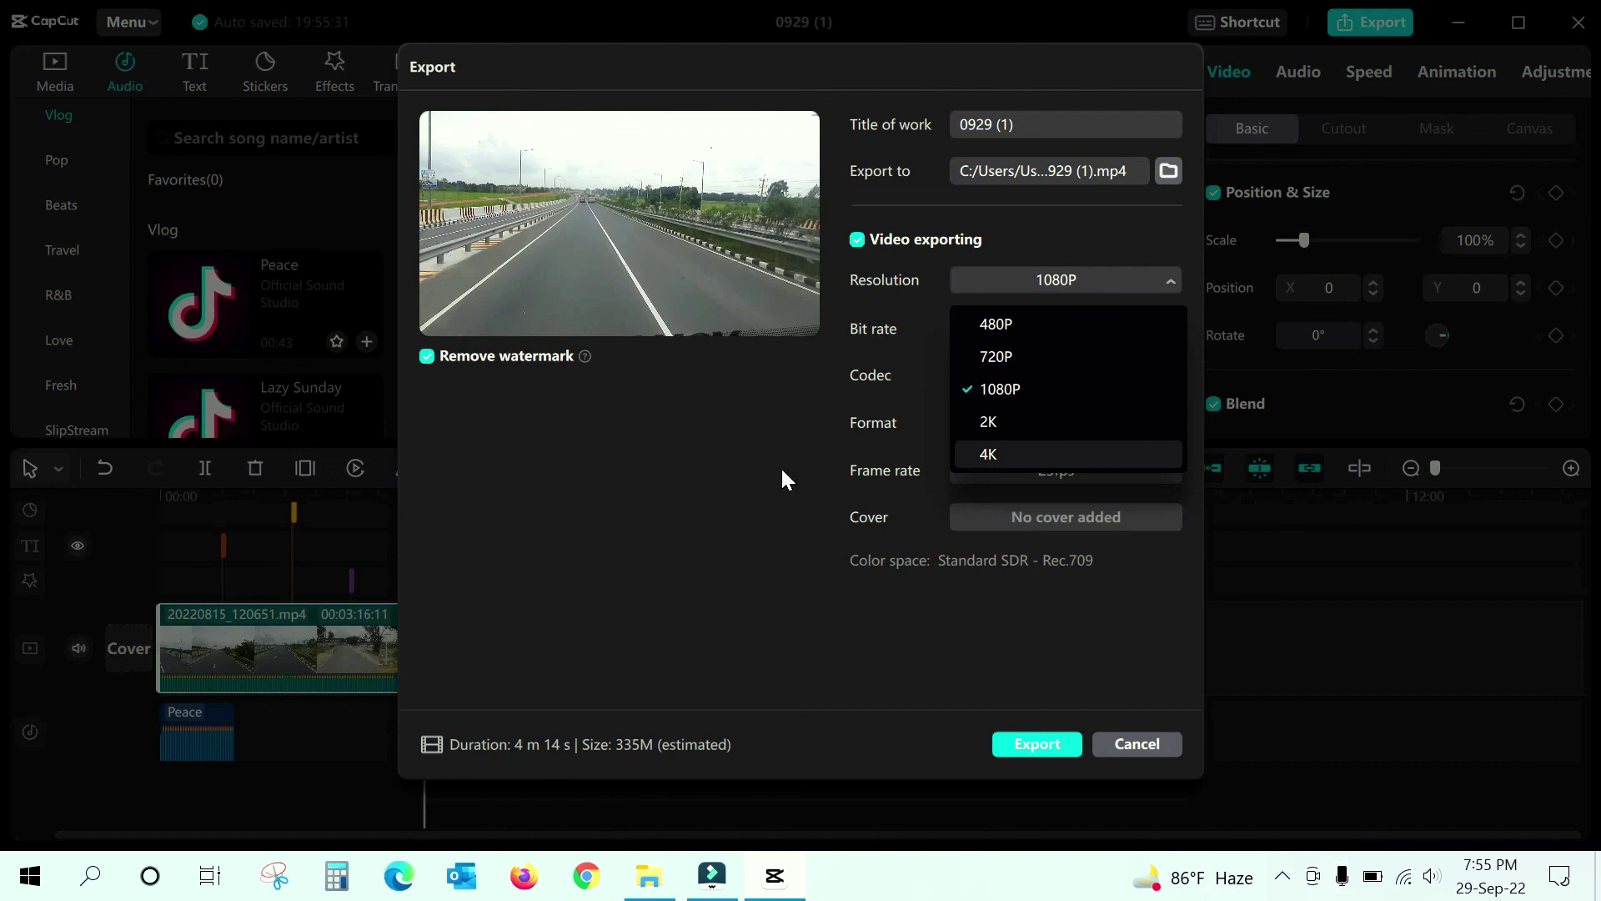
{"action": "left_click", "coordinate": [593, 488]}
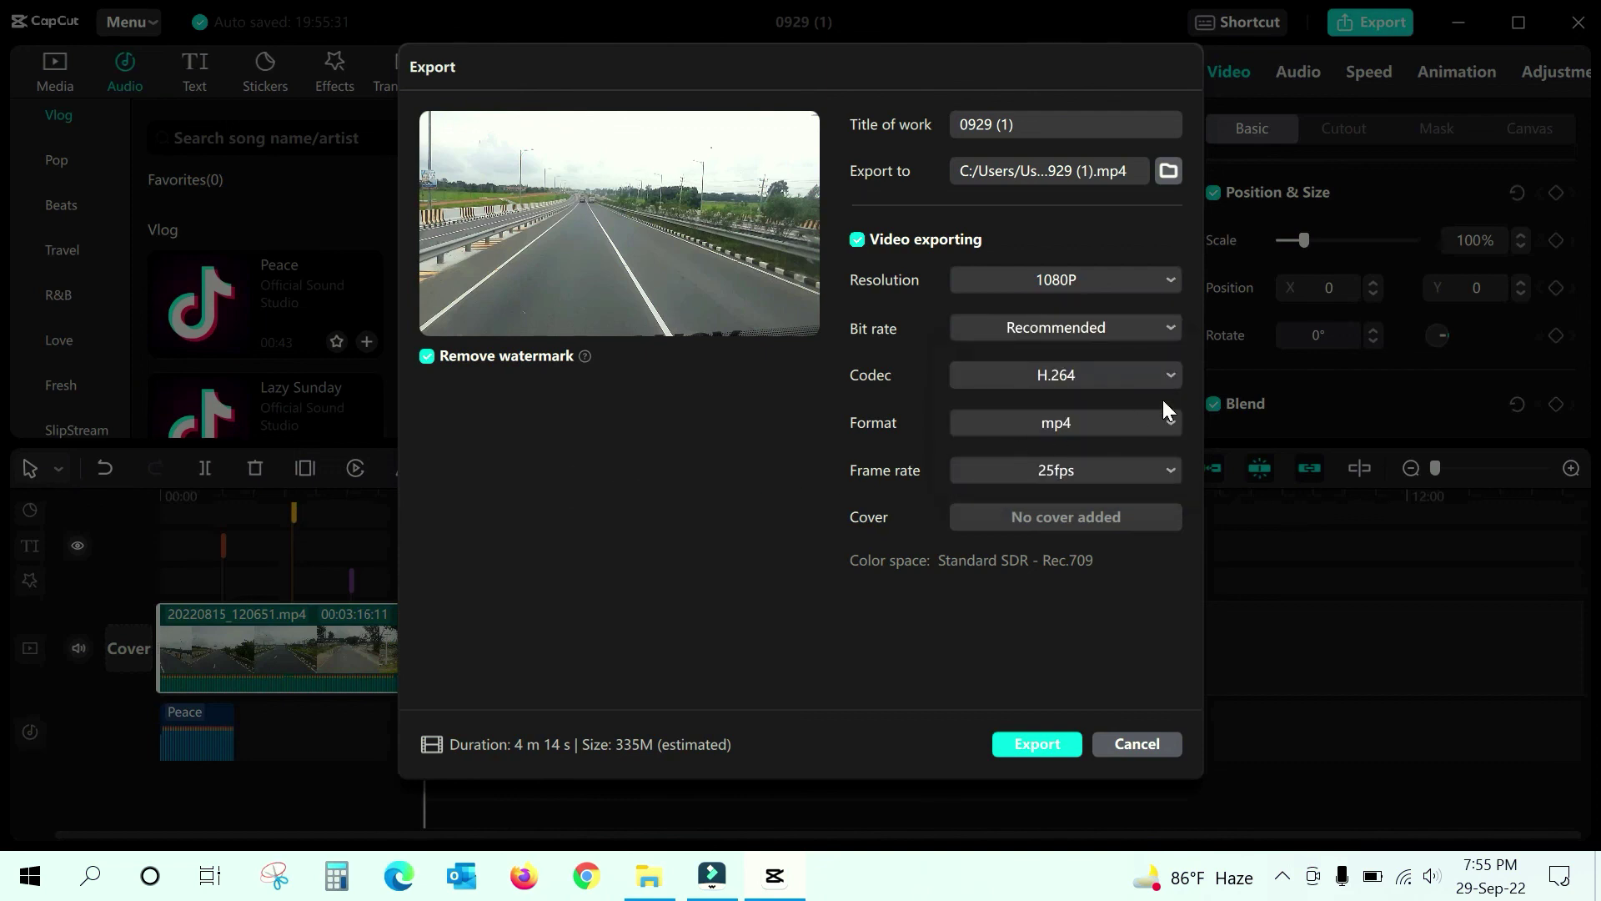
{"action": "left_click", "coordinate": [1034, 744]}
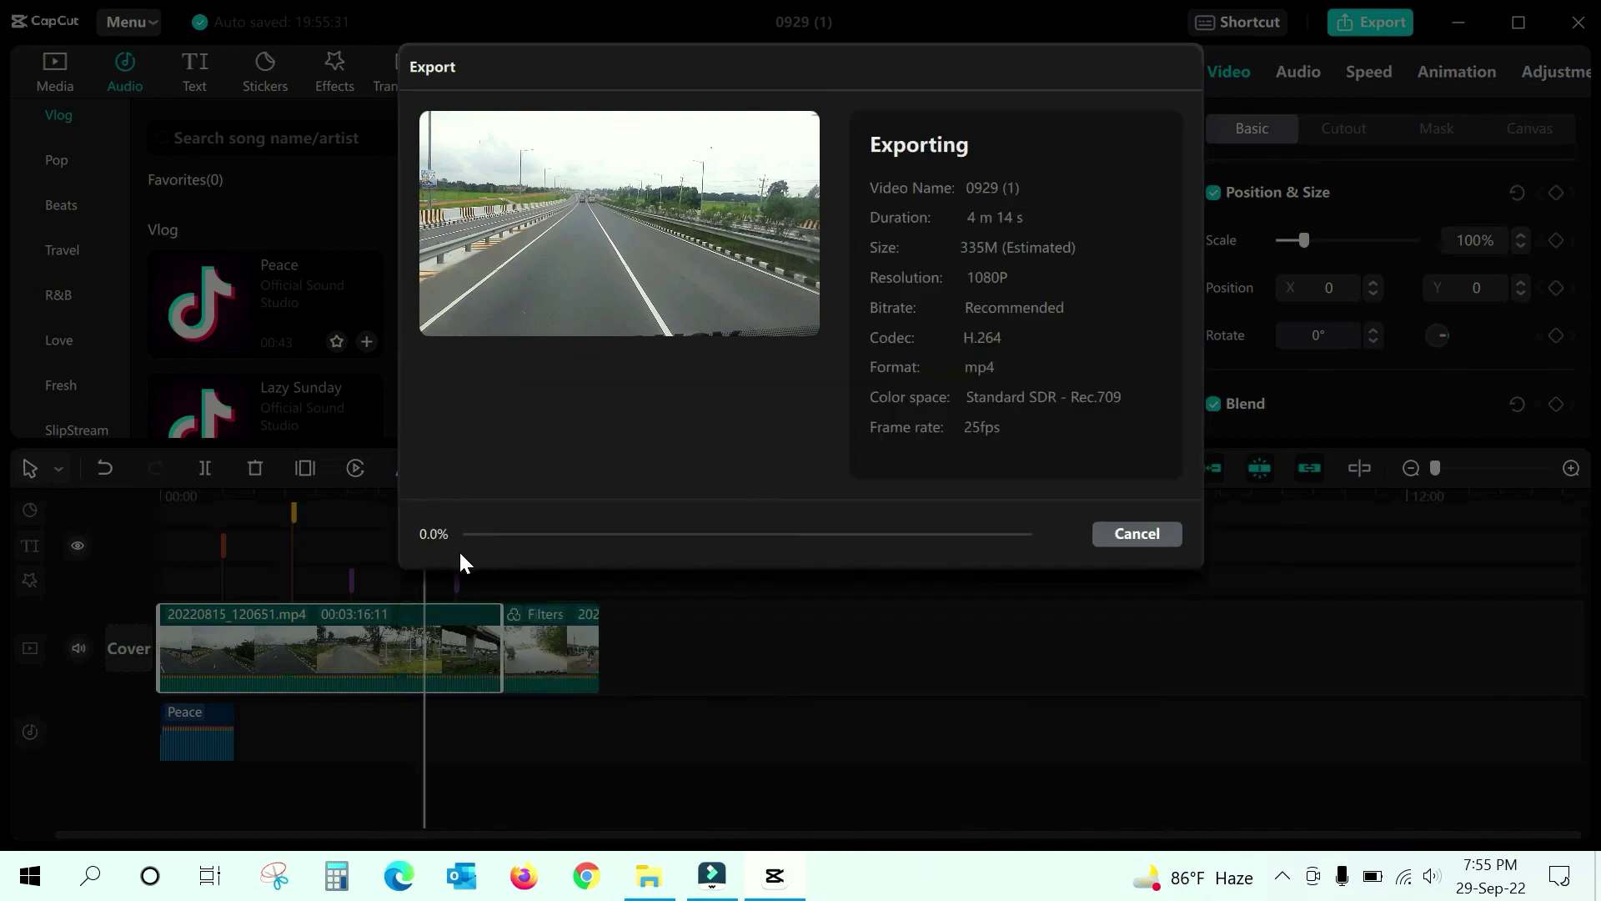